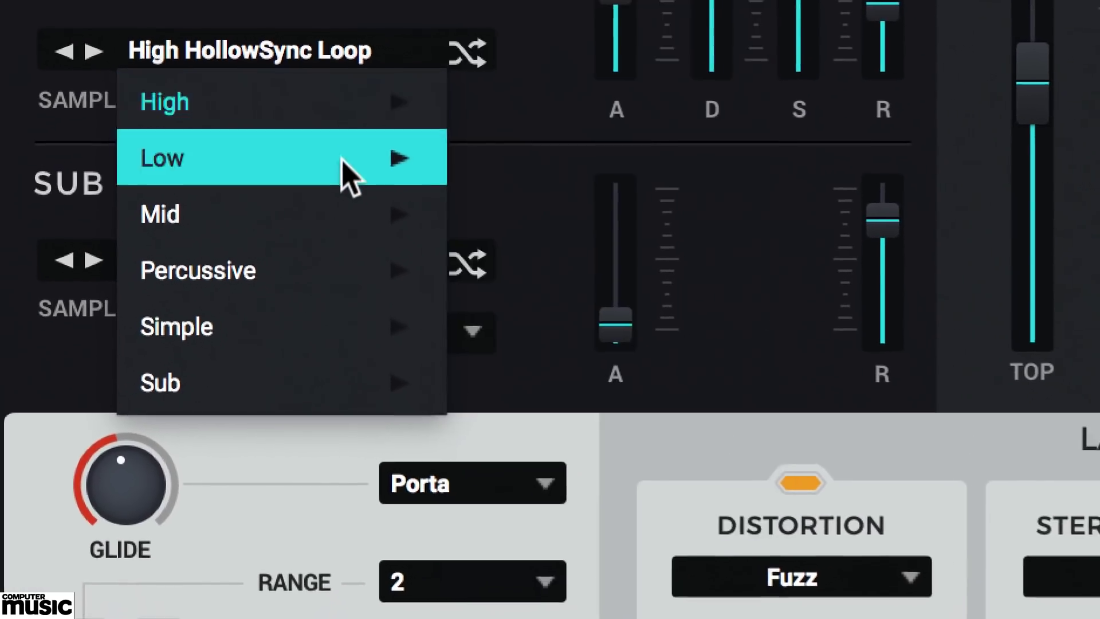
- Look through the Top Layer sample categories and the factory preset categories
mouse_move(342, 160)
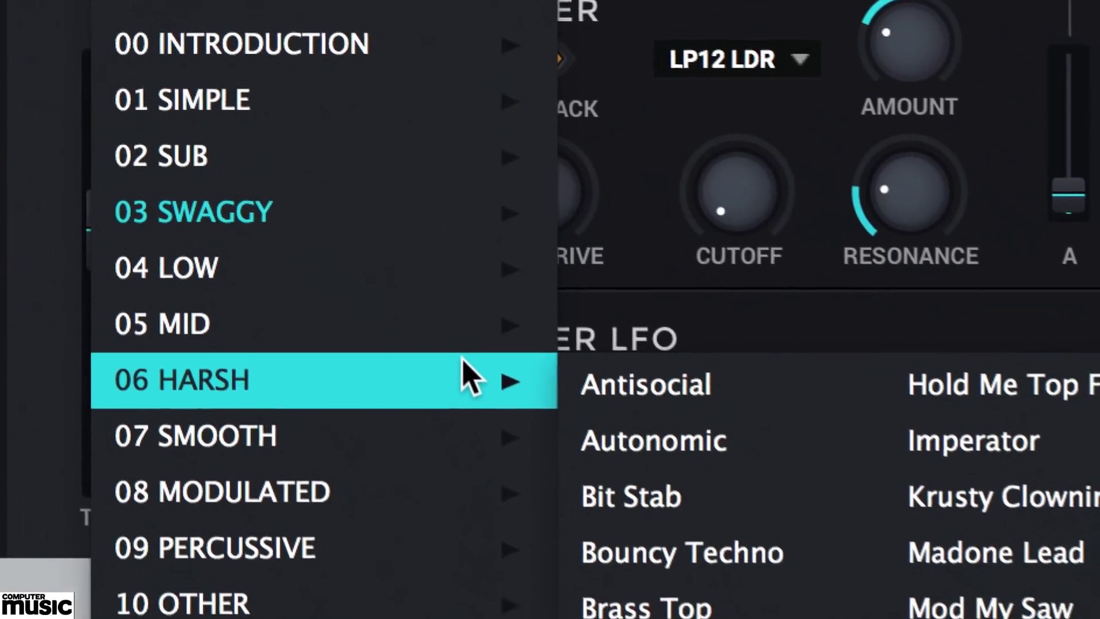
mouse_move(481, 358)
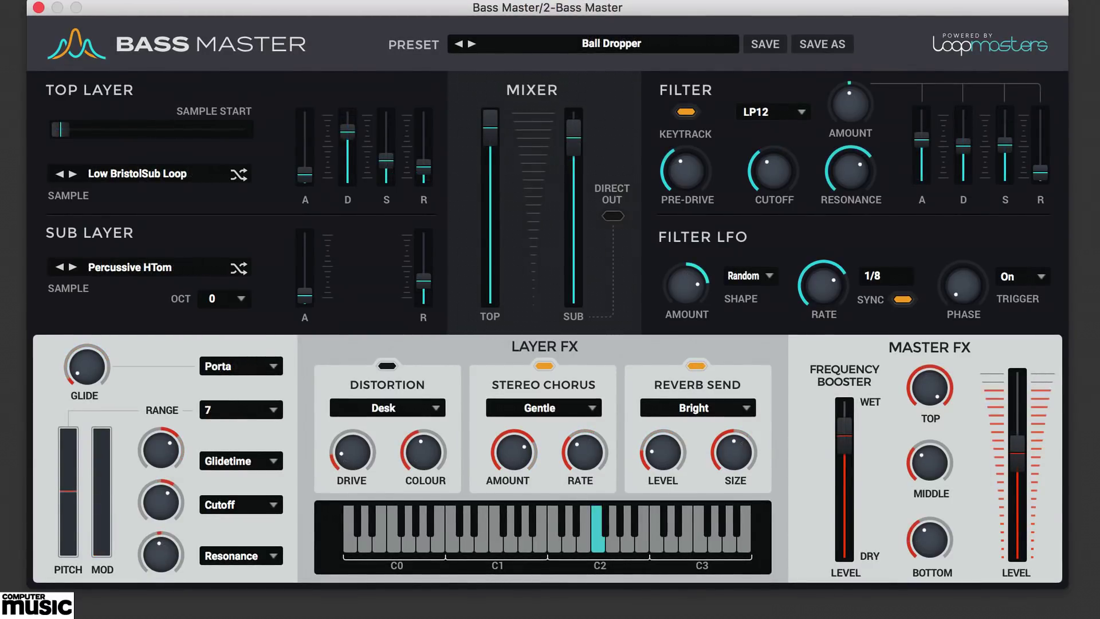
- Audition the next four factory presets in turn
left_click(471, 44)
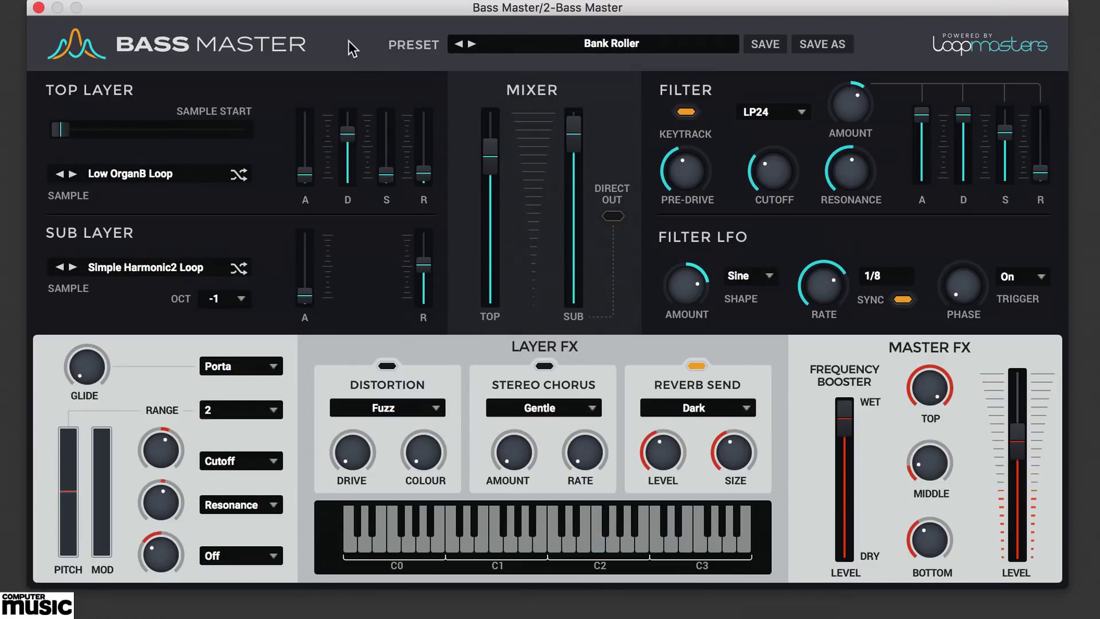
left_click(472, 44)
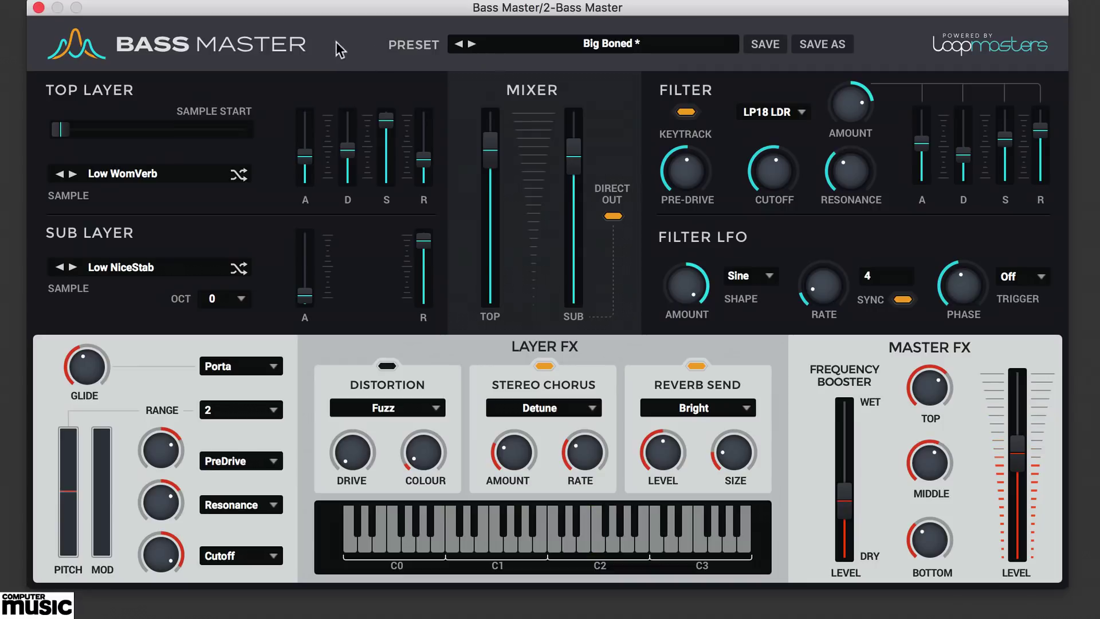
left_click(473, 43)
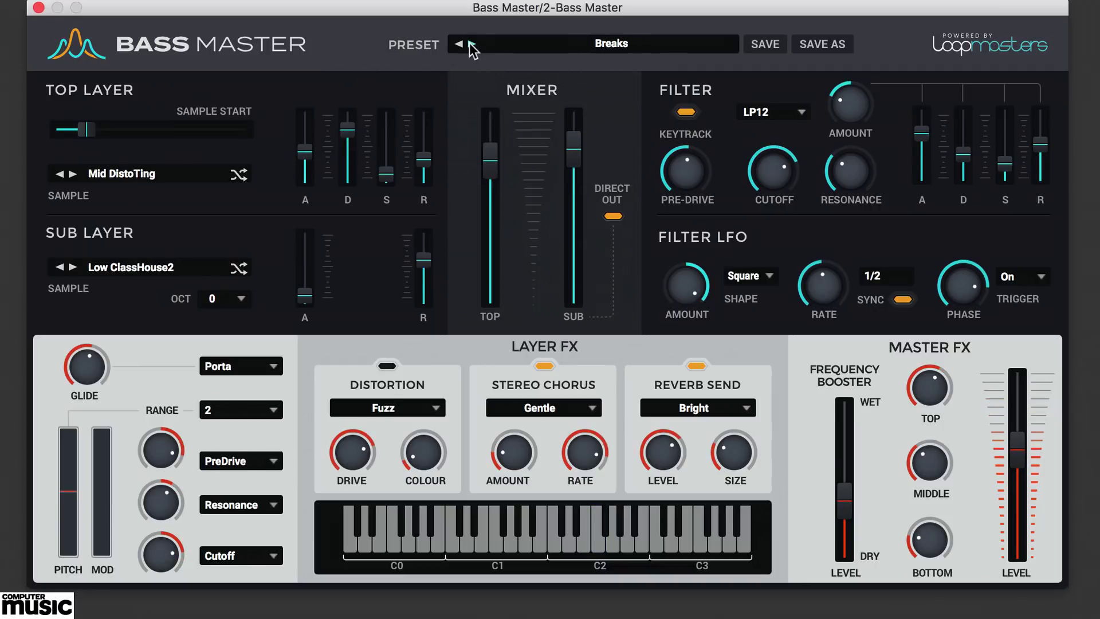
left_click(471, 44)
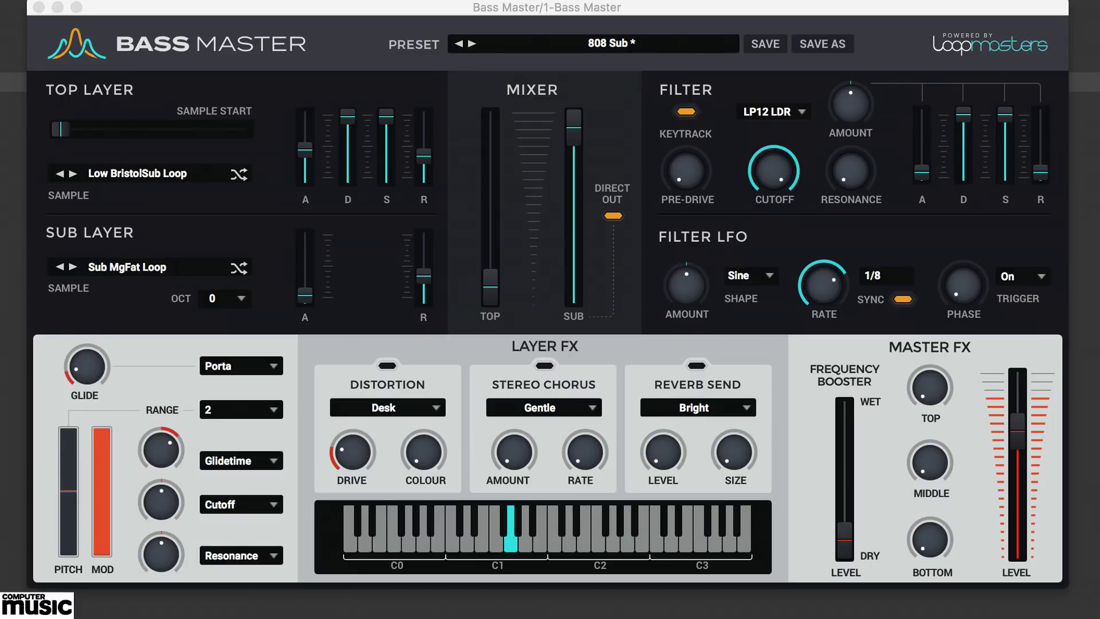
- Raise the top layer level, filter pre-drive to 91% and mod wheel to about two-thirds
left_click_drag(498, 281, 498, 156)
left_click_drag(691, 163, 694, 97)
left_click_drag(697, 164, 695, 134)
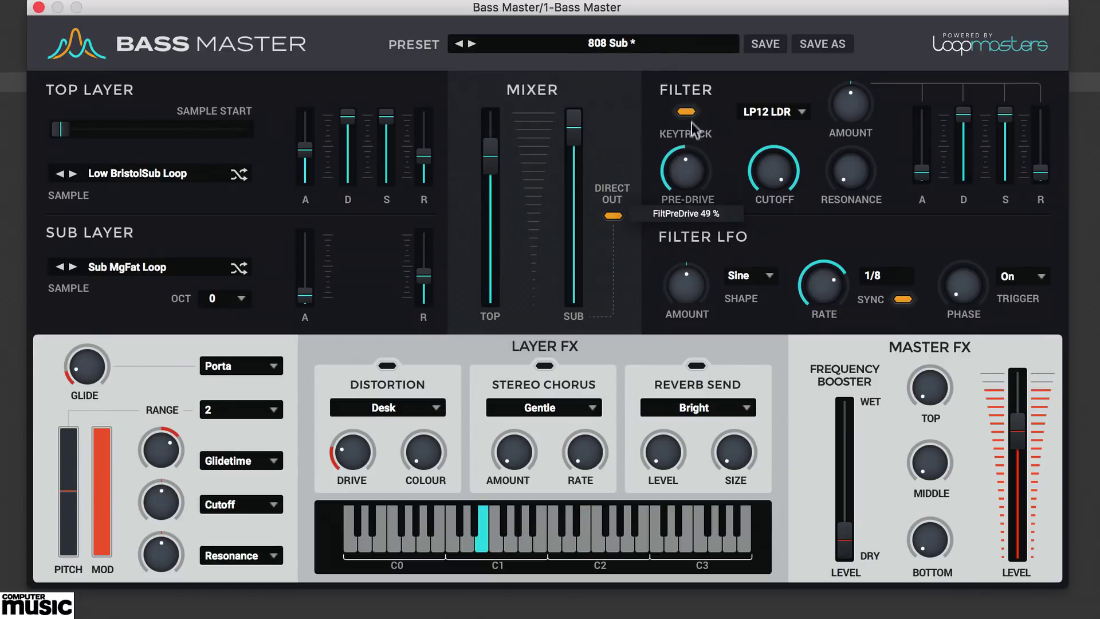
left_click_drag(490, 156, 490, 138)
mouse_move(691, 154)
left_click_drag(690, 154, 681, 66)
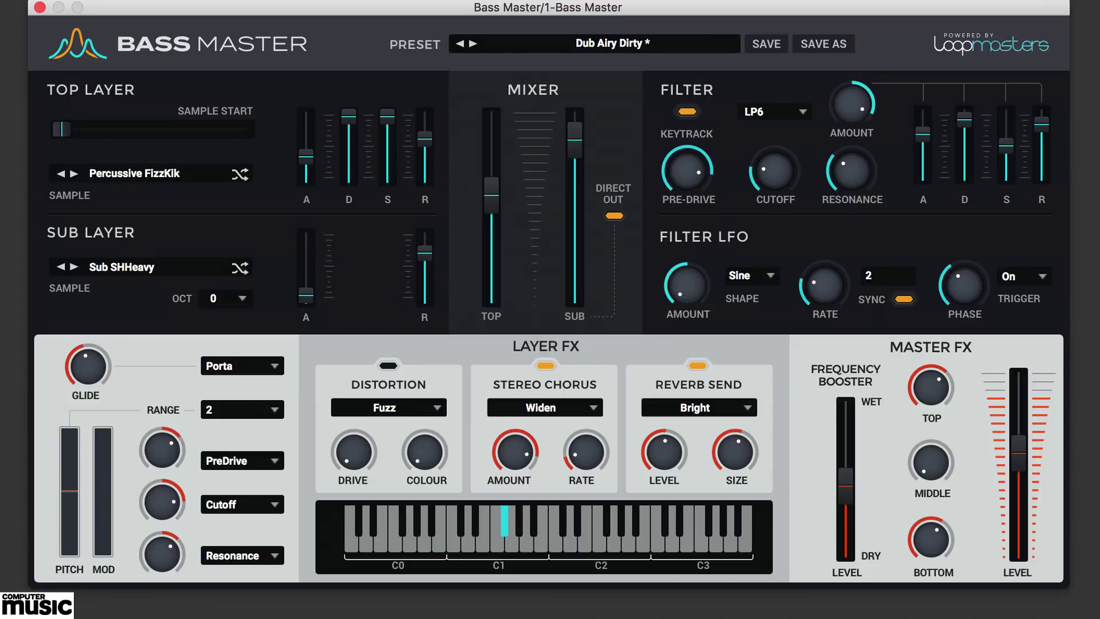
left_click_drag(110, 545, 111, 287)
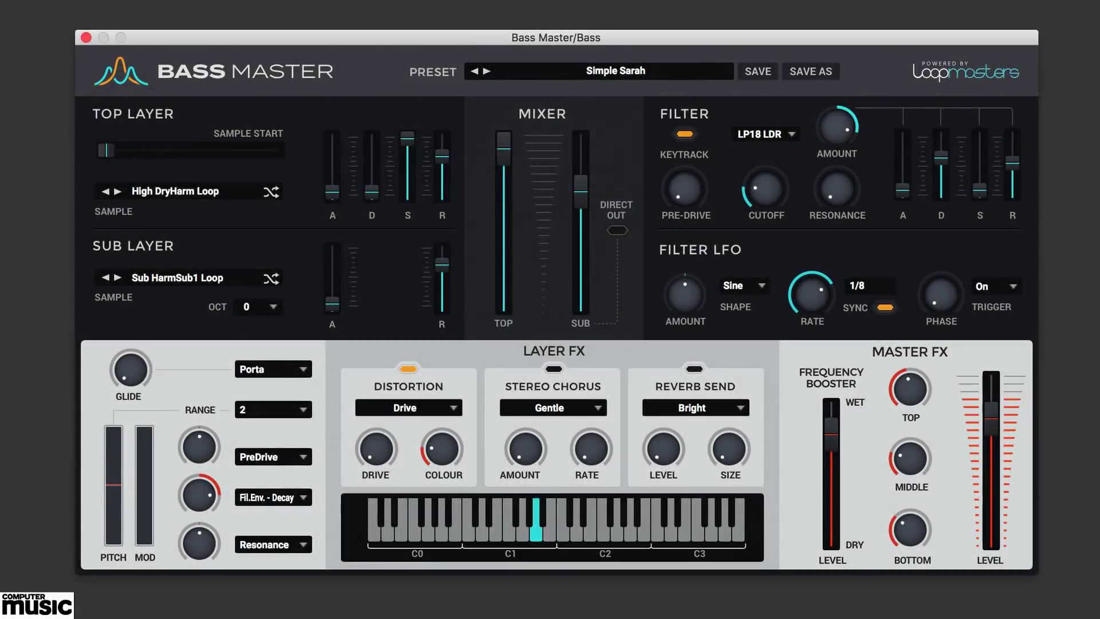
- Load the --- INIT --- preset
left_click(600, 69)
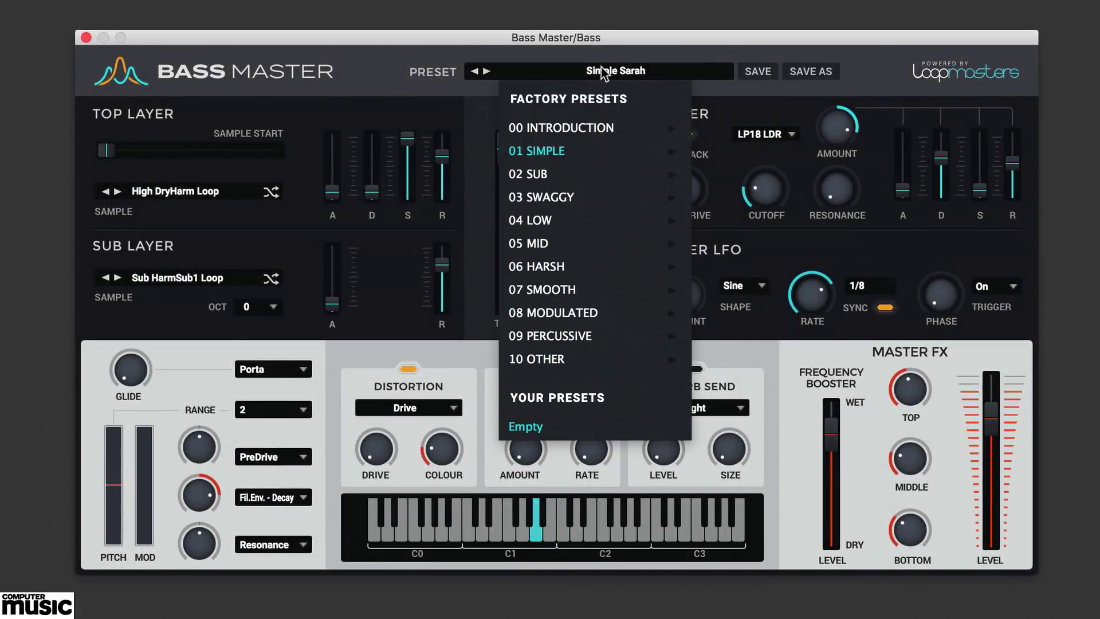
mouse_move(614, 119)
left_click(716, 129)
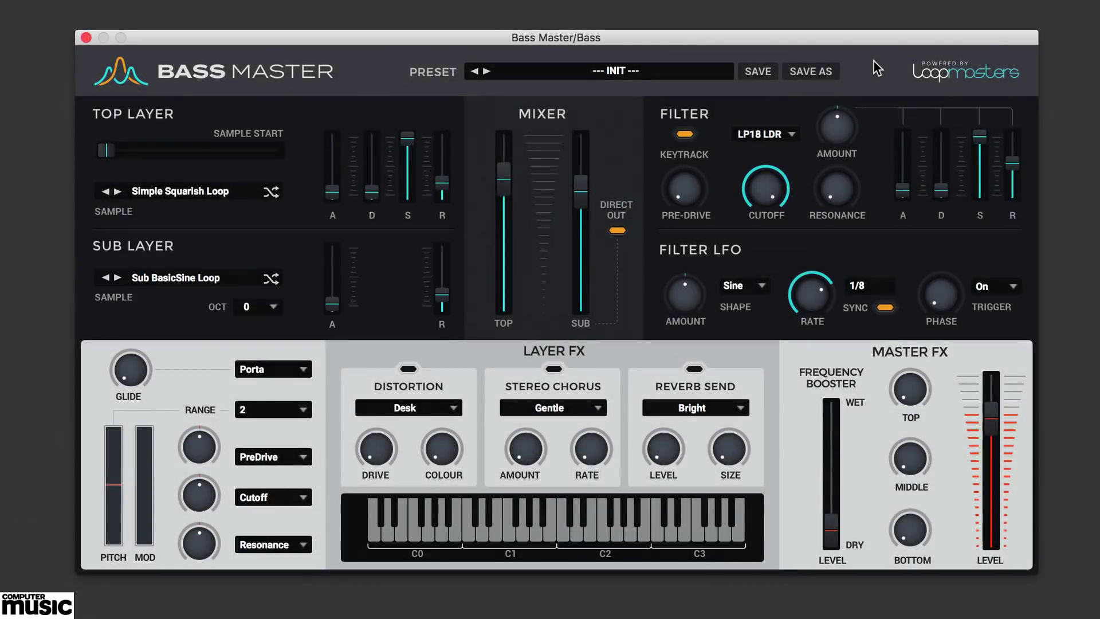
- Try High Growler Loop on the top layer, then switch it to Low BristolSub Loop
left_click(183, 195)
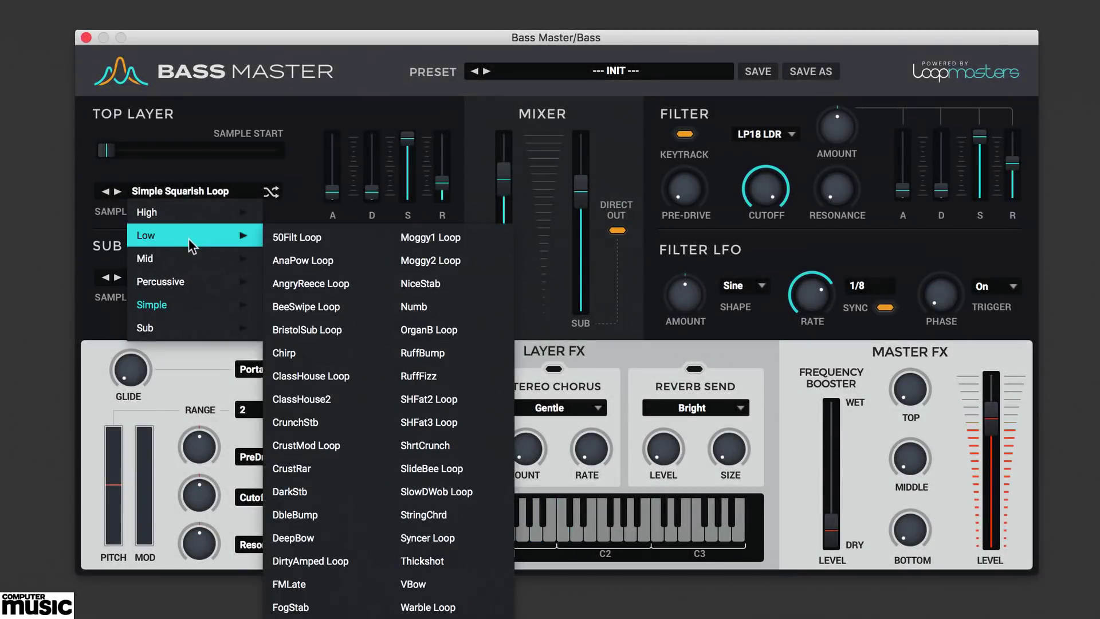
mouse_move(191, 218)
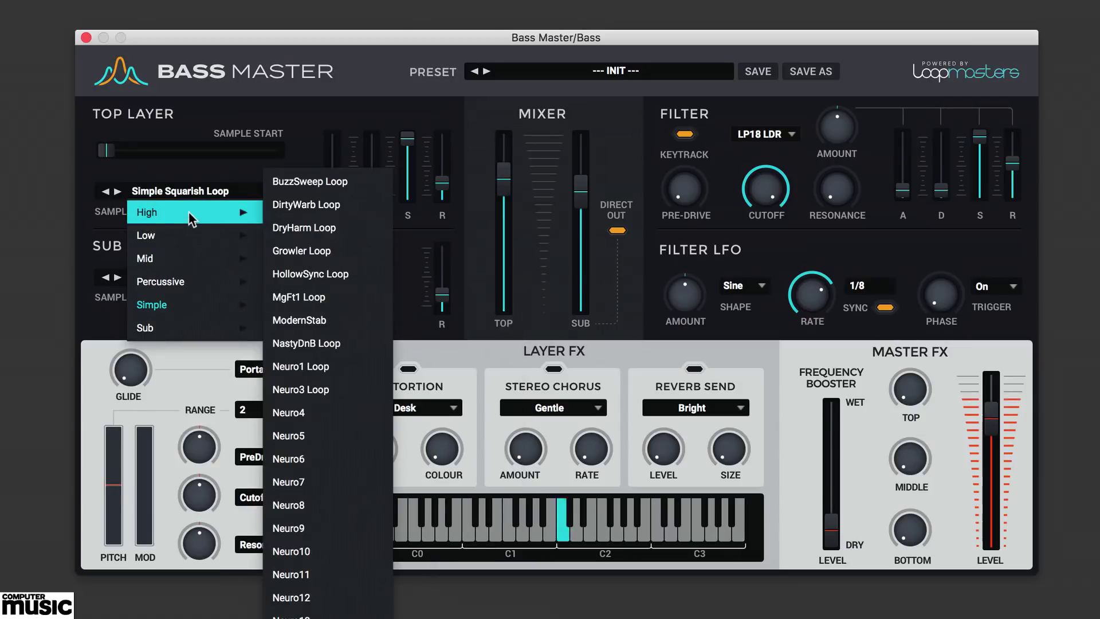
left_click(319, 251)
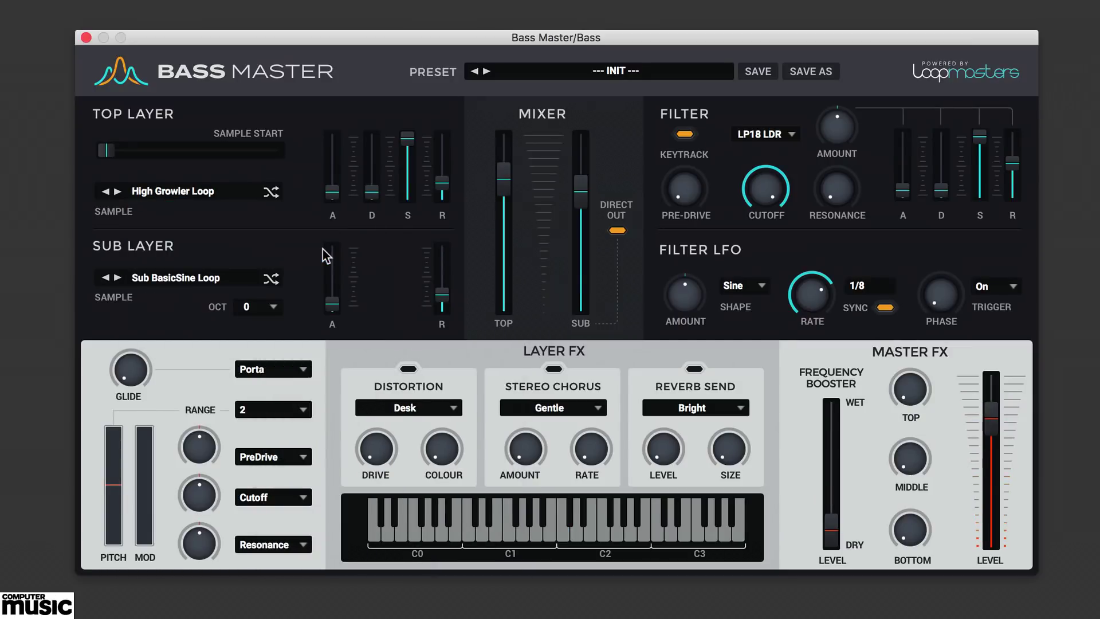
left_click(150, 195)
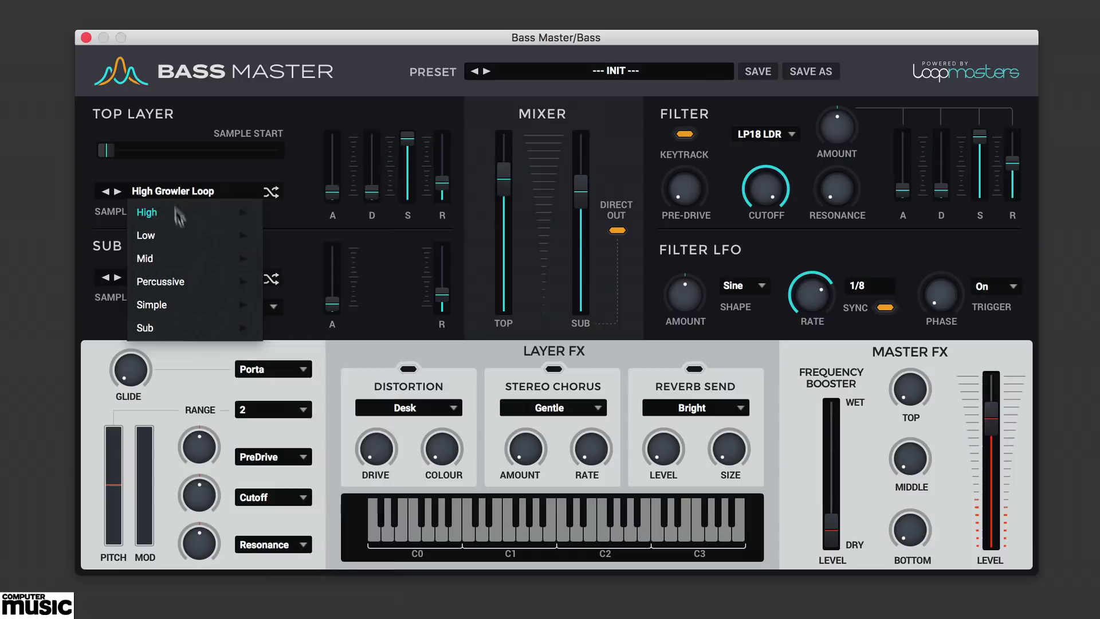
mouse_move(184, 236)
left_click(308, 331)
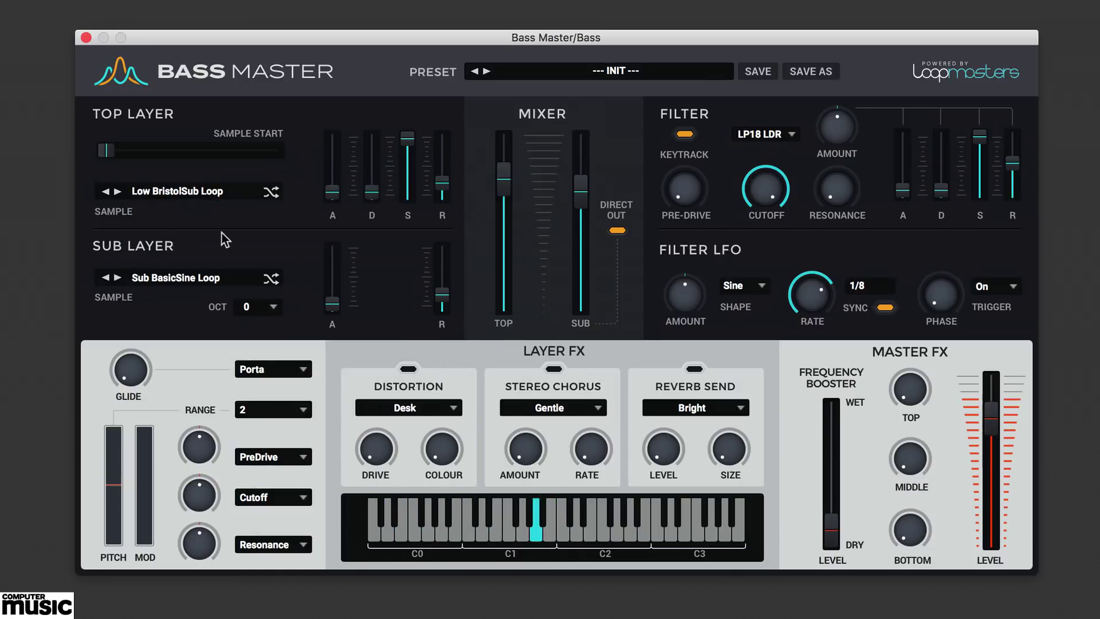
- Load Mid BigSci Loop on the top layer and audition the next six samples
left_click(147, 191)
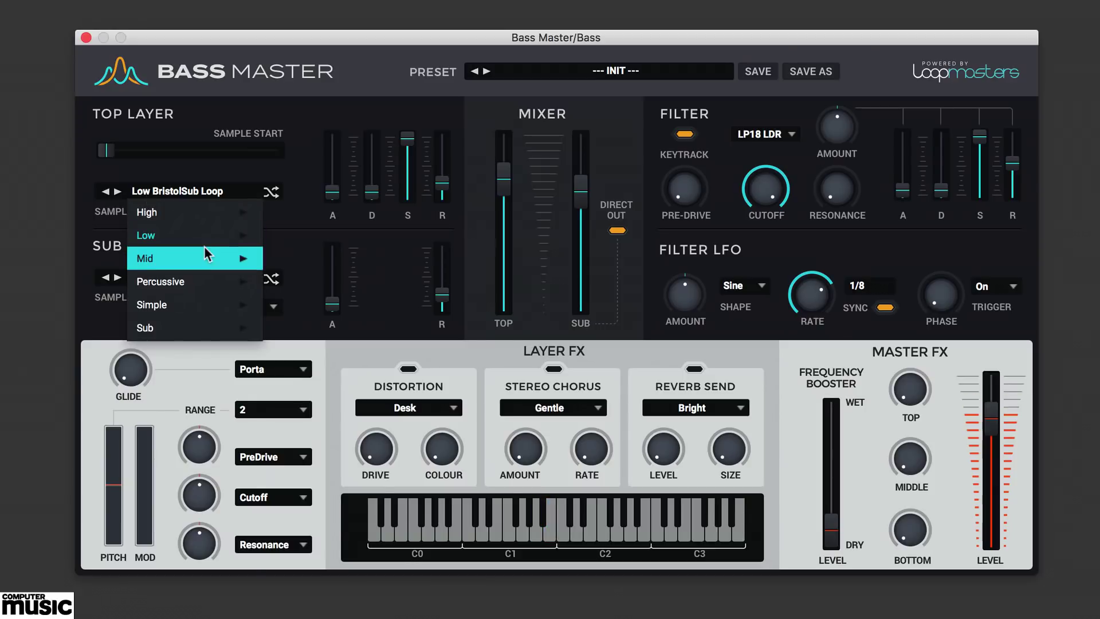
mouse_move(204, 249)
left_click(294, 256)
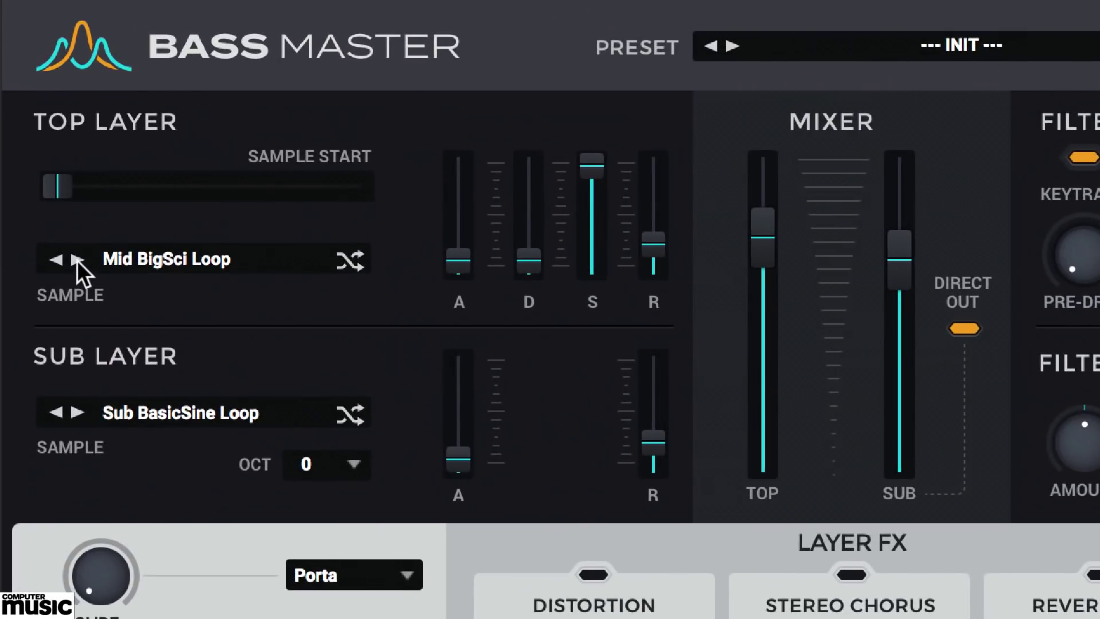
left_click(77, 260)
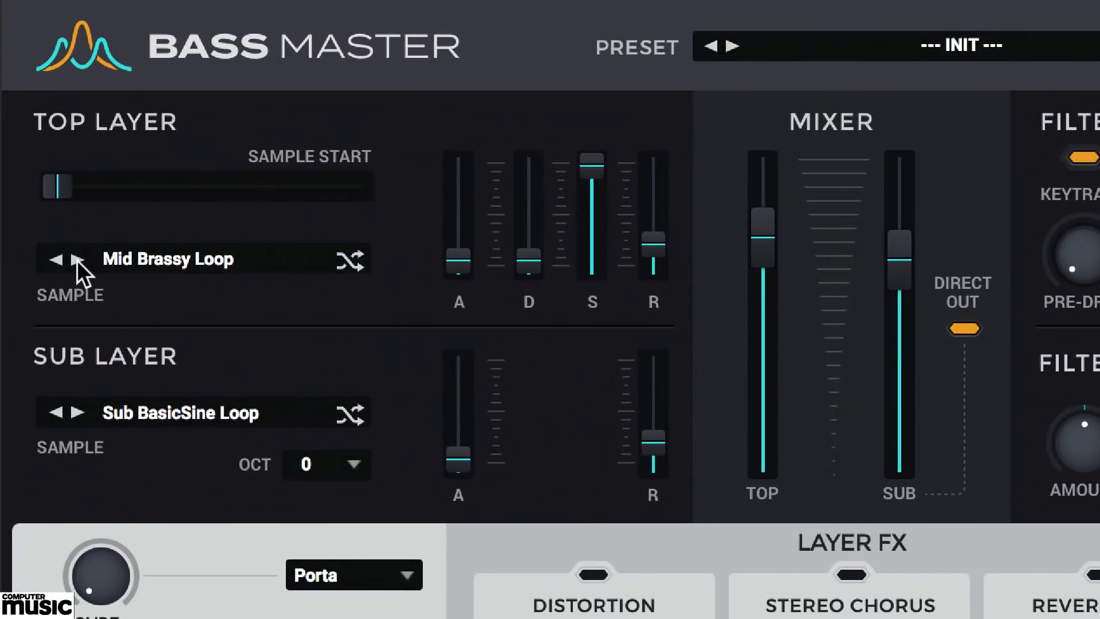
left_click(77, 260)
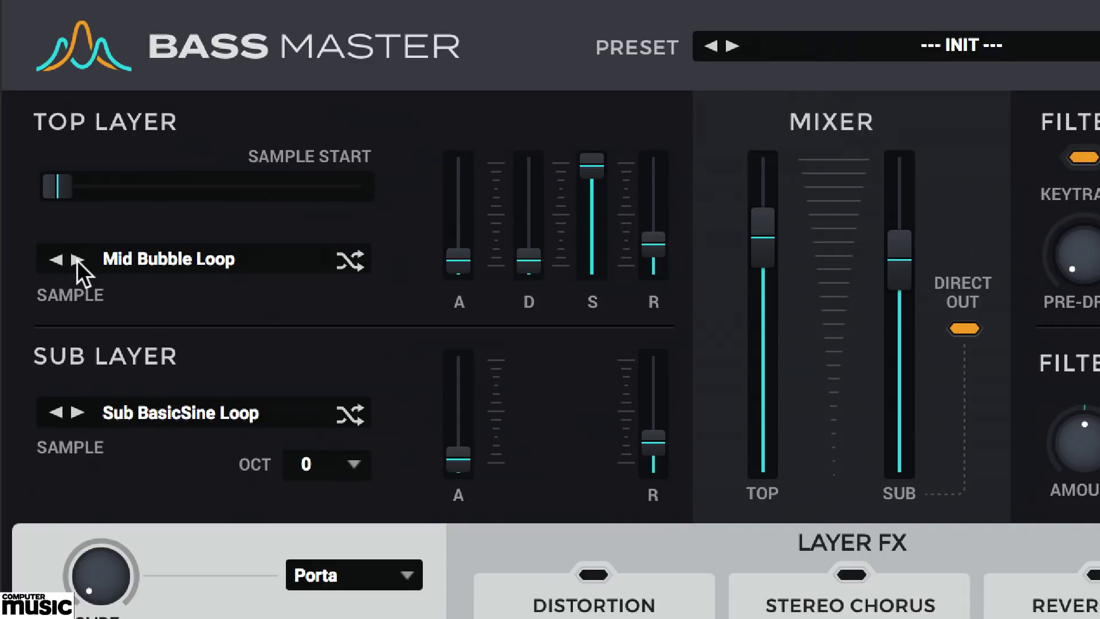
left_click(77, 260)
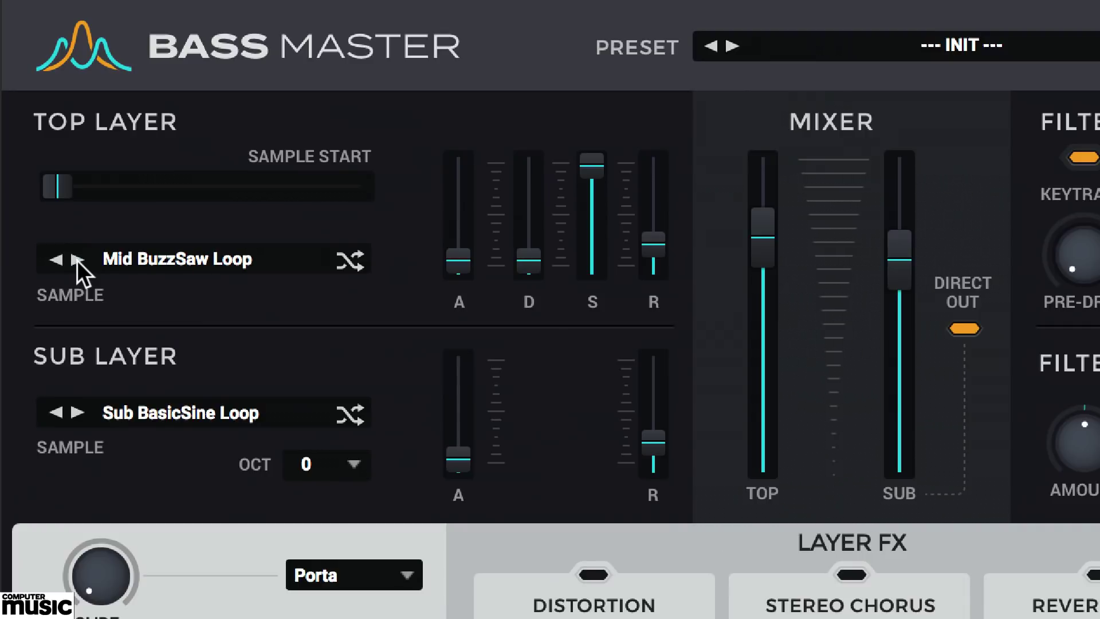
left_click(79, 261)
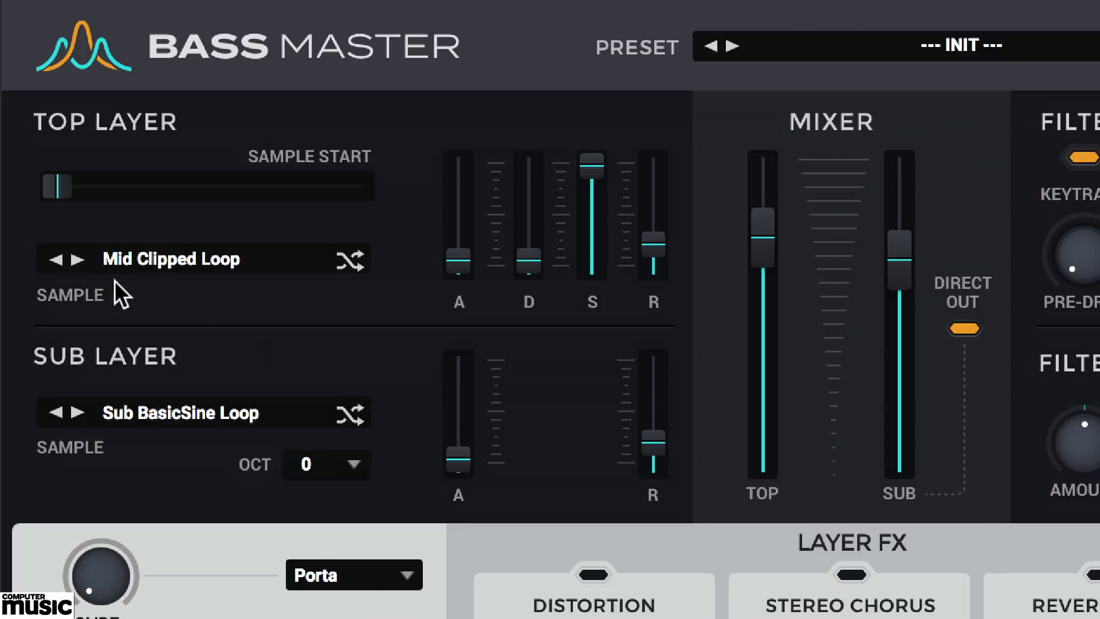
left_click(78, 261)
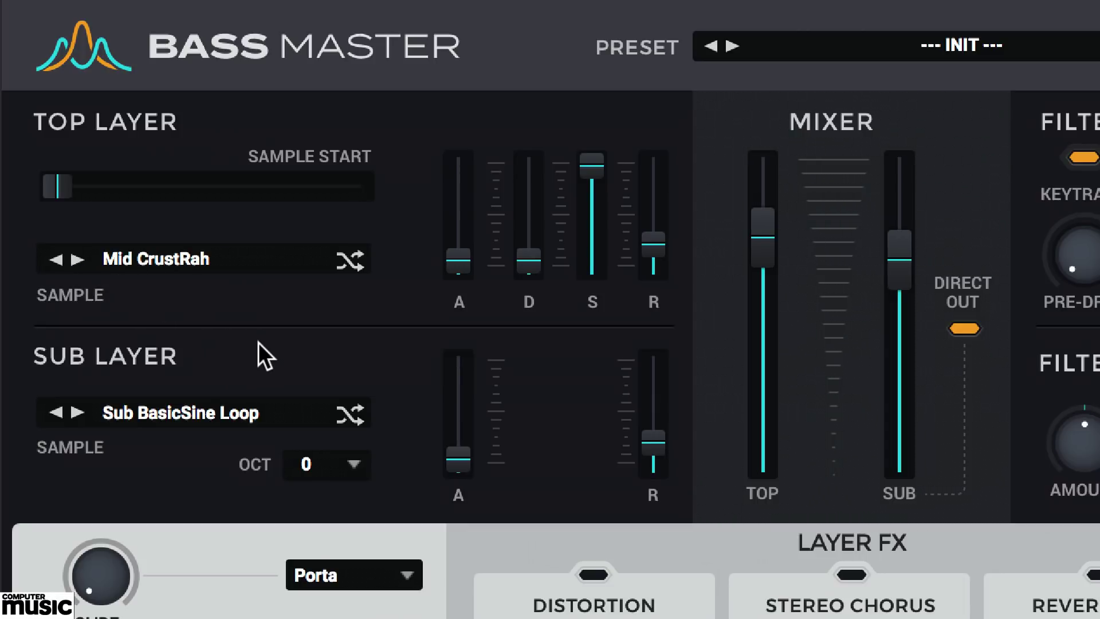
left_click(78, 259)
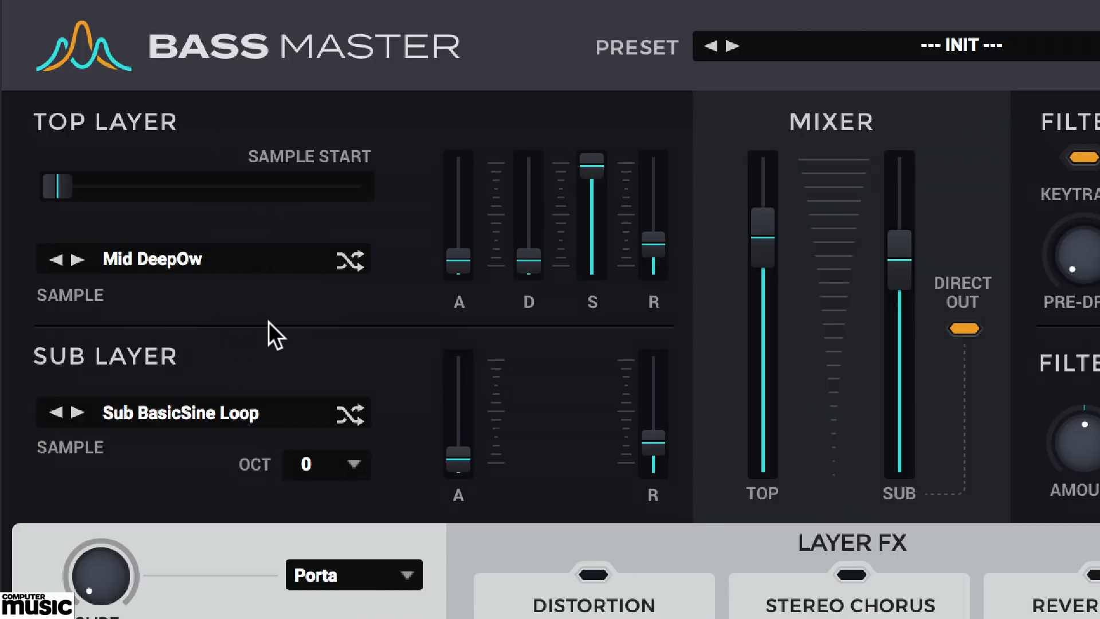
- Switch the top layer to Percussive BassSlap and audition the next three samples
left_click(184, 259)
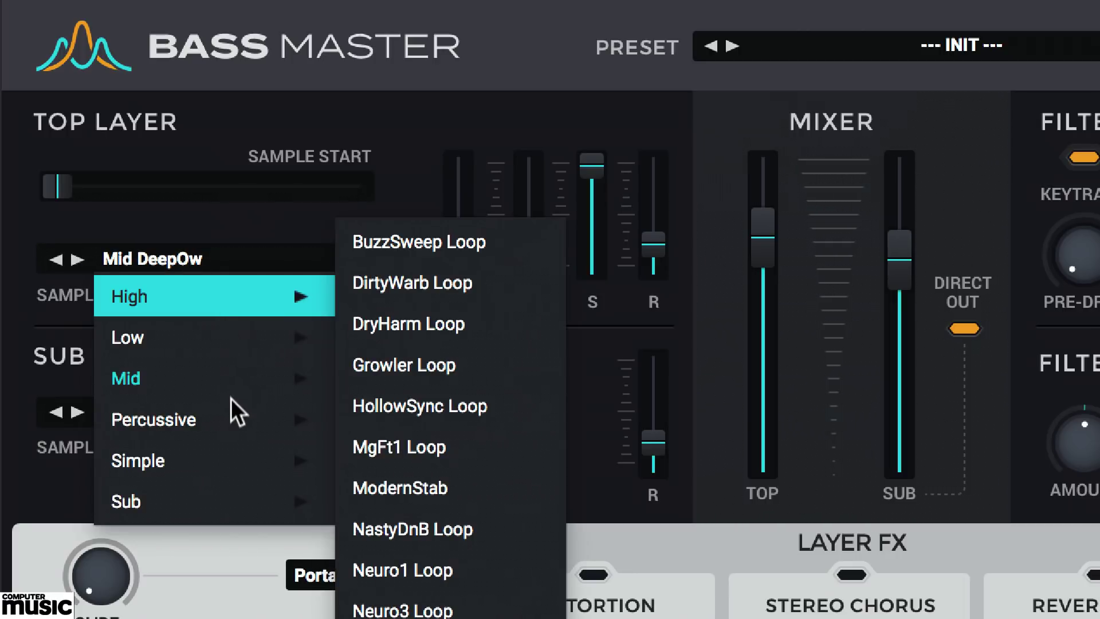
mouse_move(216, 427)
left_click(432, 542)
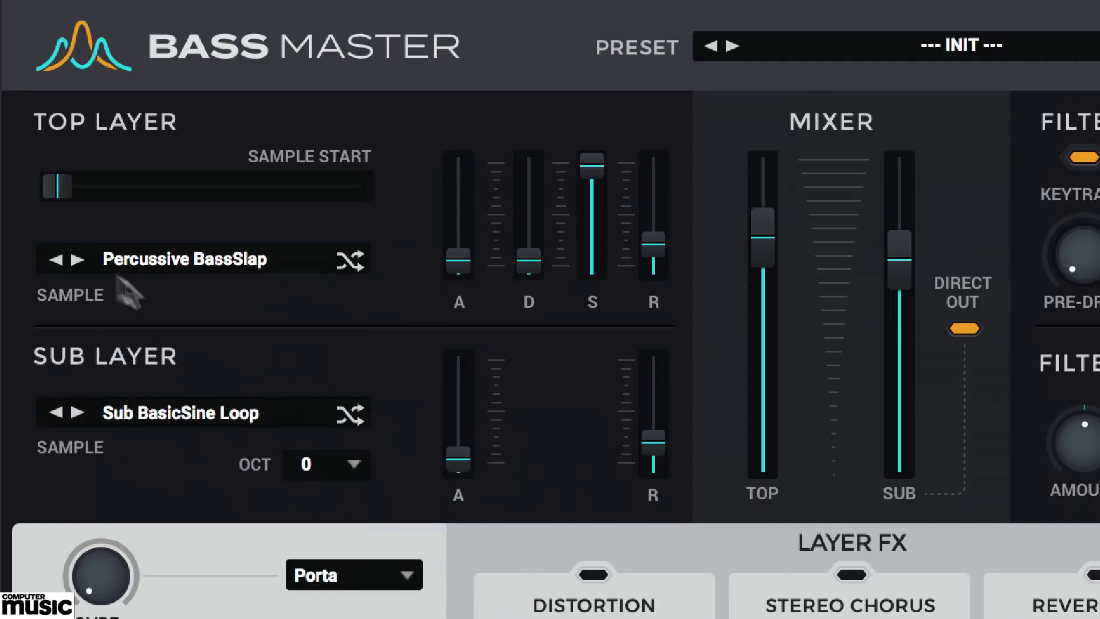
left_click(78, 259)
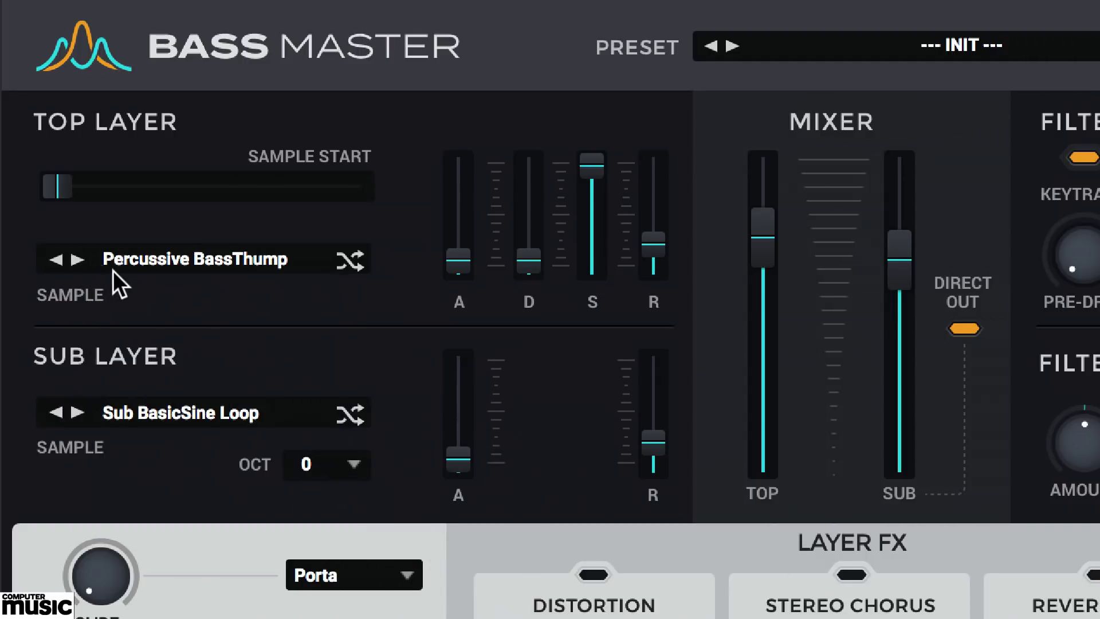
left_click(84, 256)
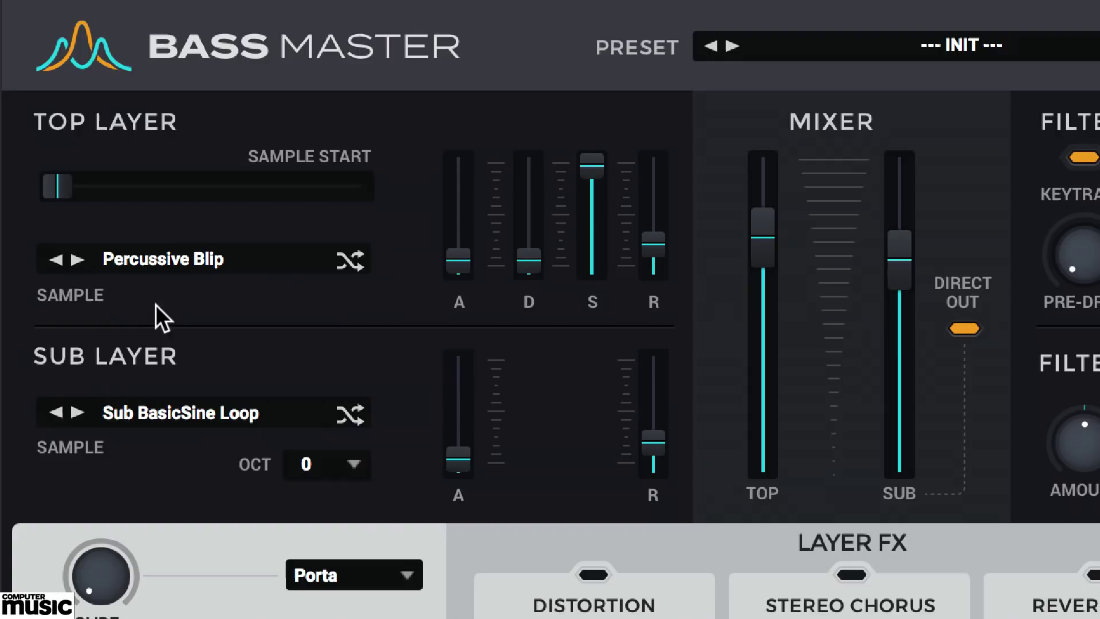
left_click(77, 260)
- Choose Low ClassHouse Loop for the top layer
left_click(190, 261)
mouse_move(269, 340)
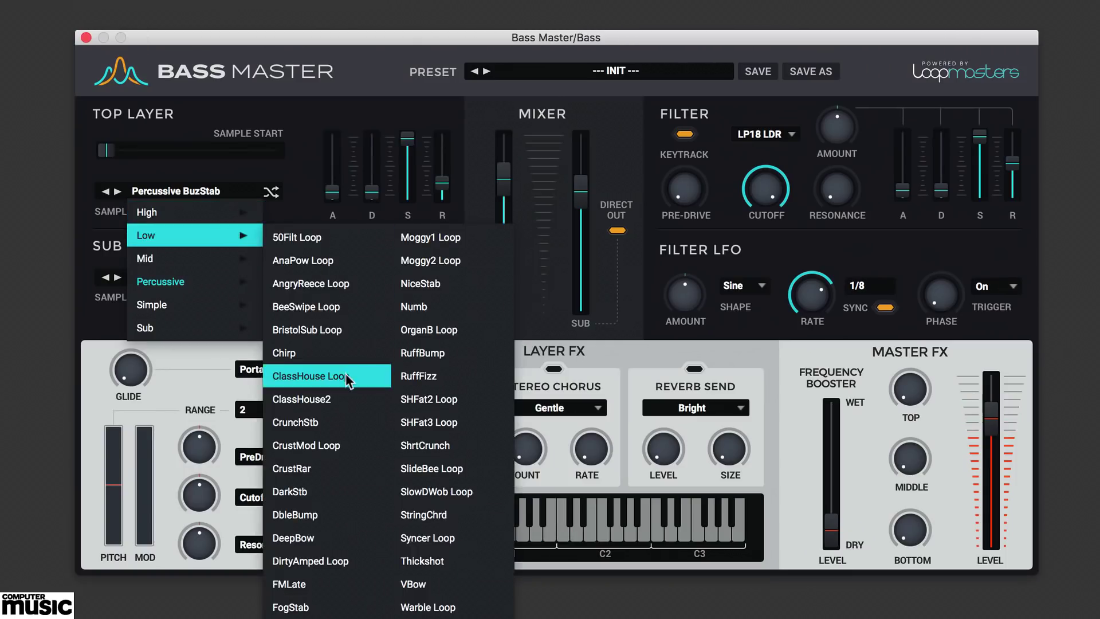
left_click(347, 377)
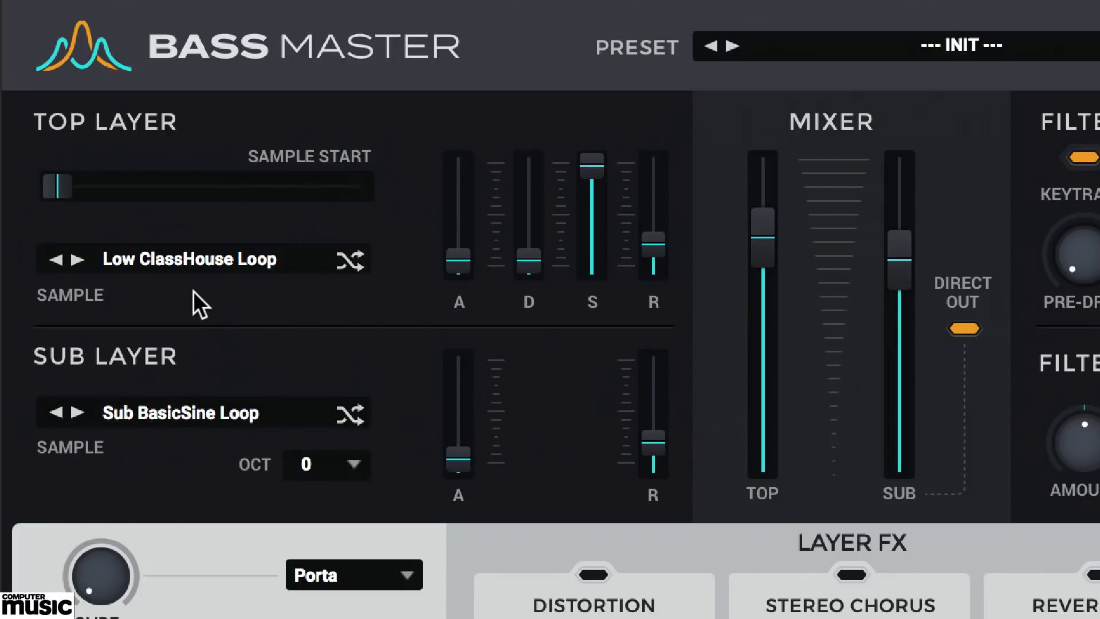
- Shuffle the top layer sample eleven times until it lands on Low BristolSub Loop
left_click(355, 260)
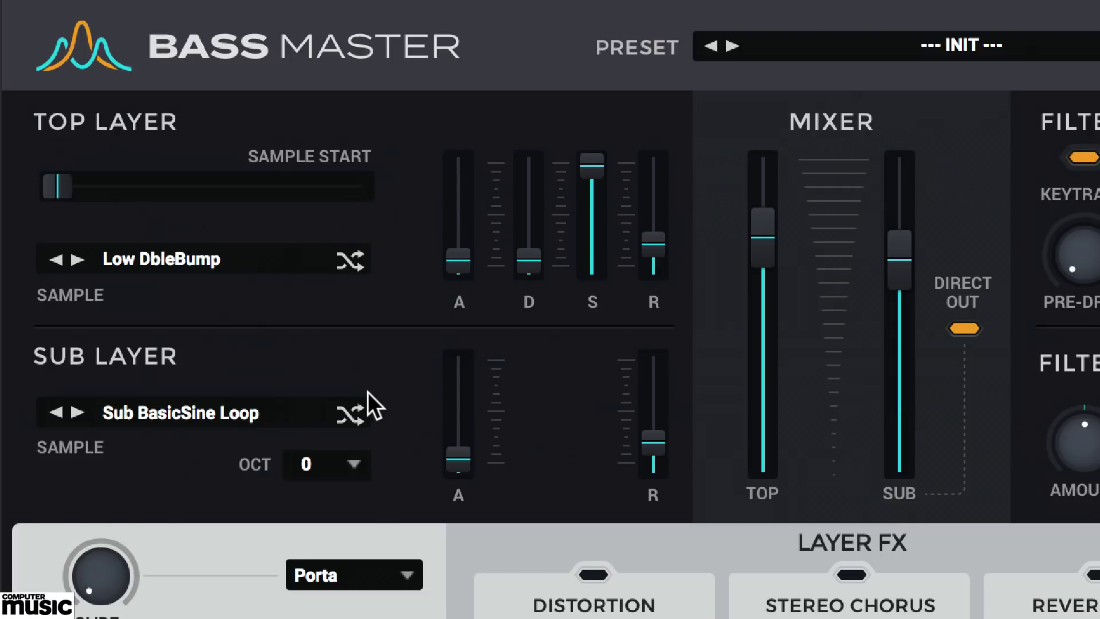
left_click(349, 260)
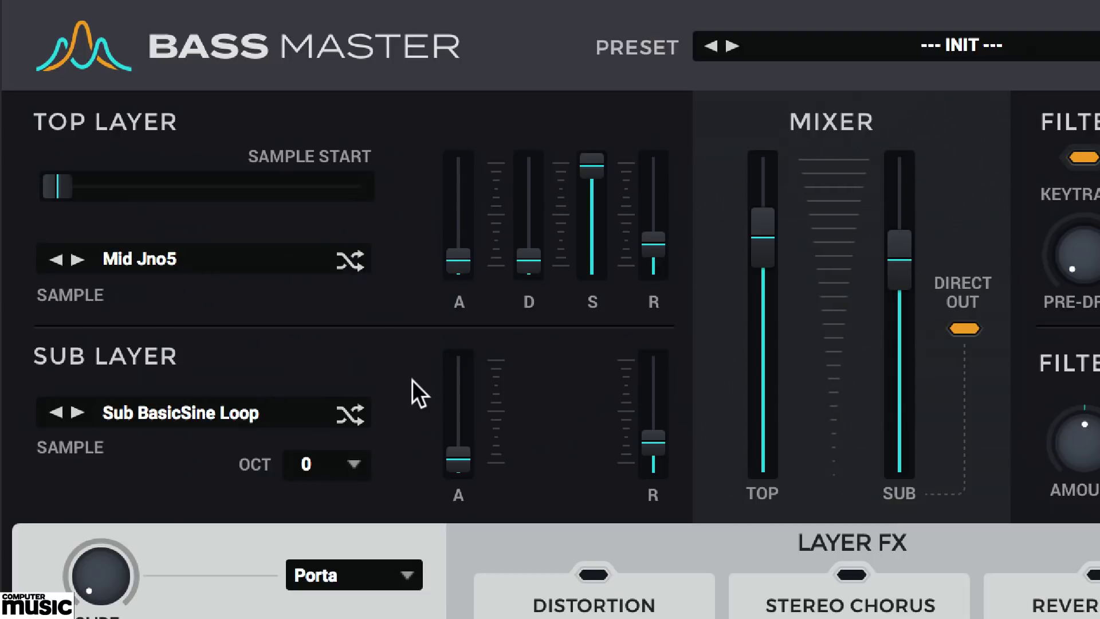
left_click(354, 262)
left_click(354, 263)
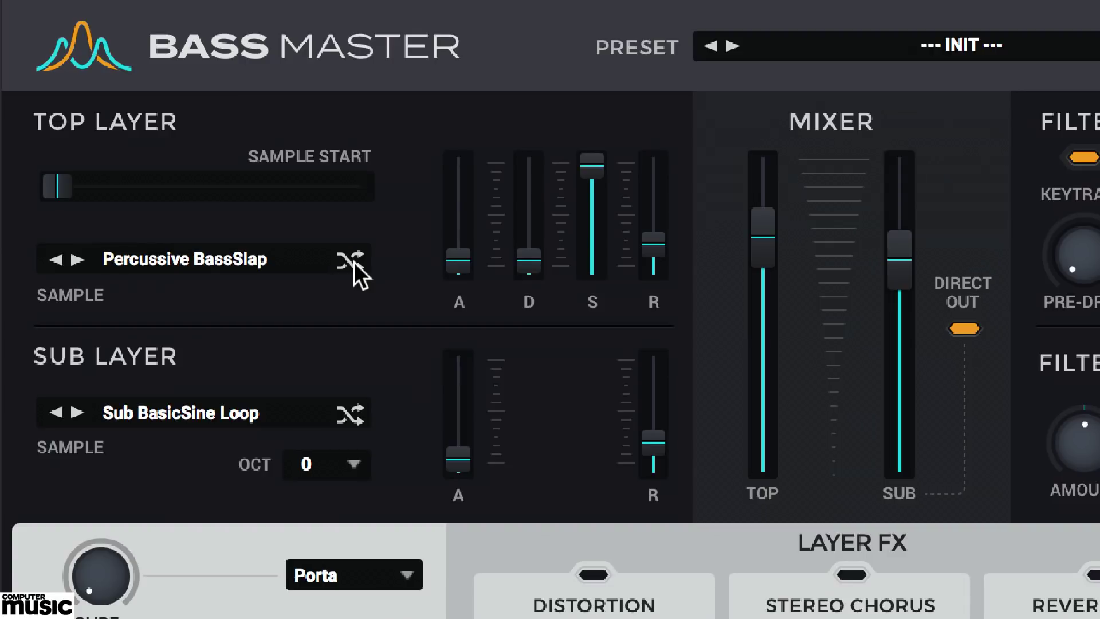
left_click(354, 262)
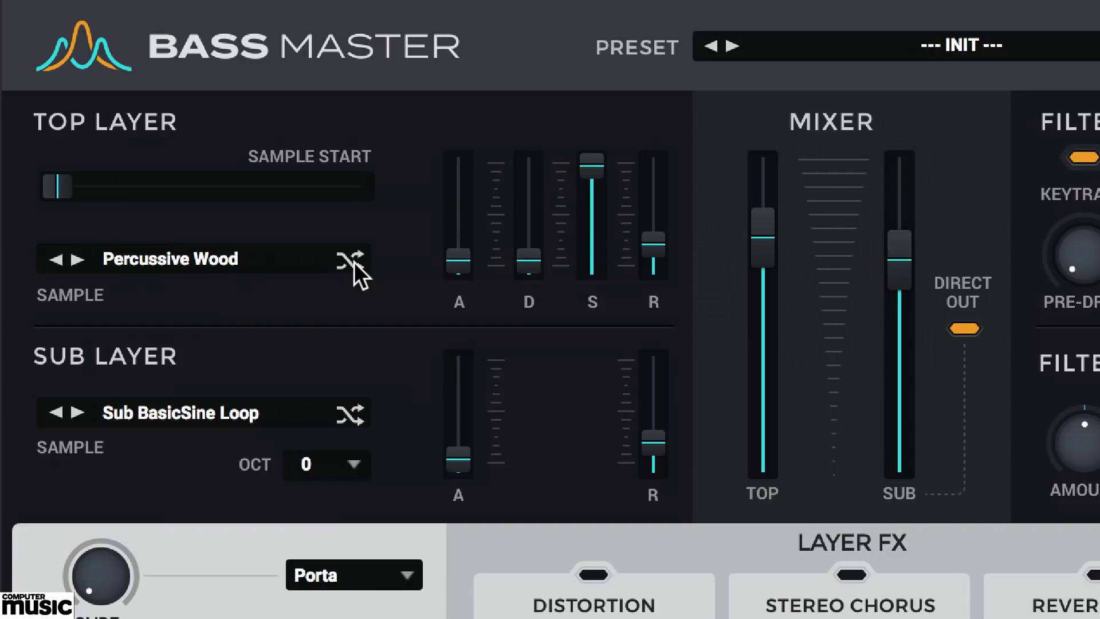
left_click(354, 262)
left_click(354, 263)
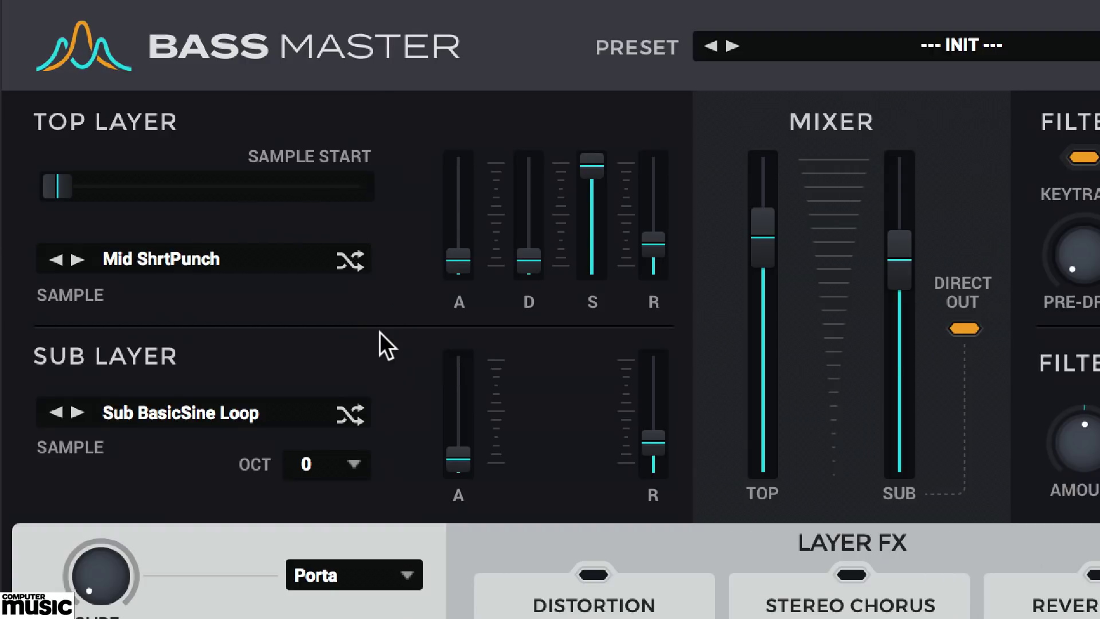
left_click(352, 263)
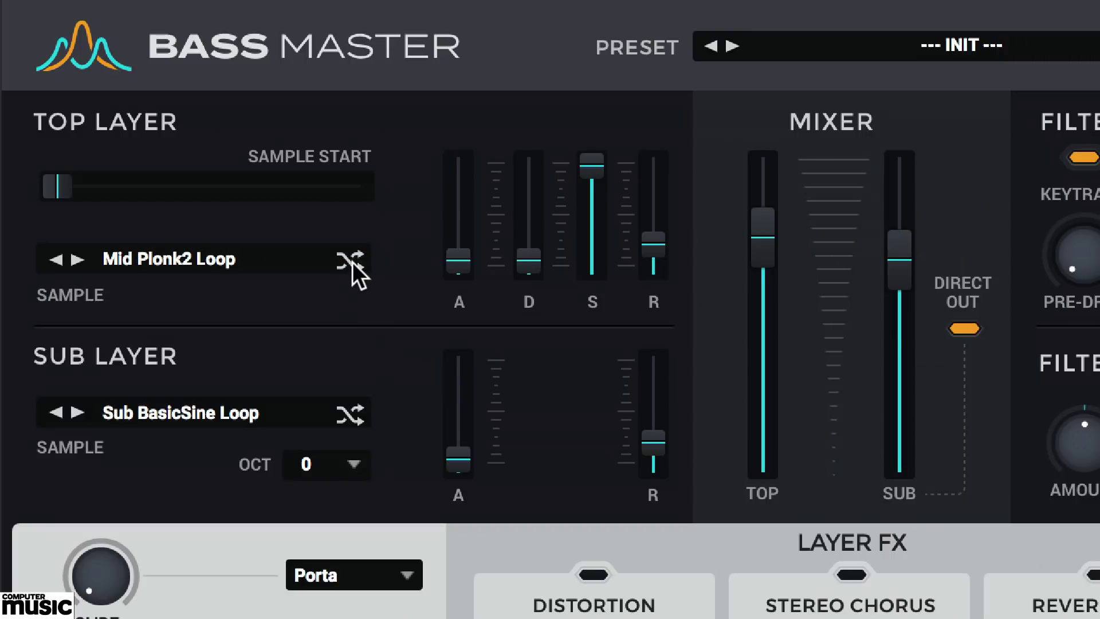
left_click(352, 262)
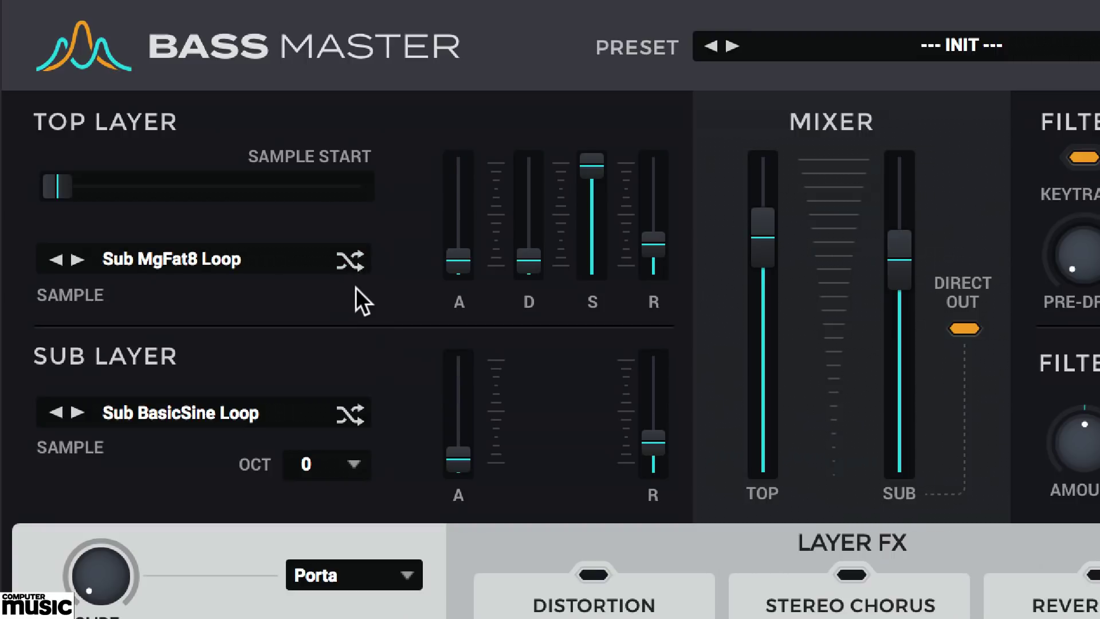
left_click(348, 265)
left_click(355, 265)
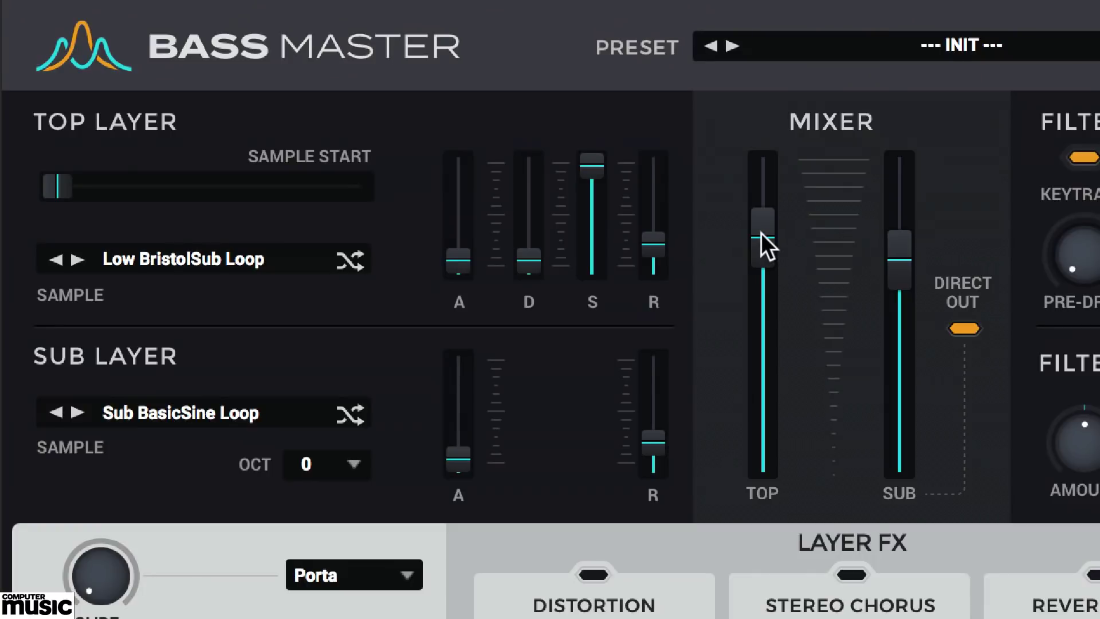
- Pull the TOP fader well down, nudge SUB up, and step the sub sample to Sub GlowSub Loop
left_click_drag(761, 232, 785, 476)
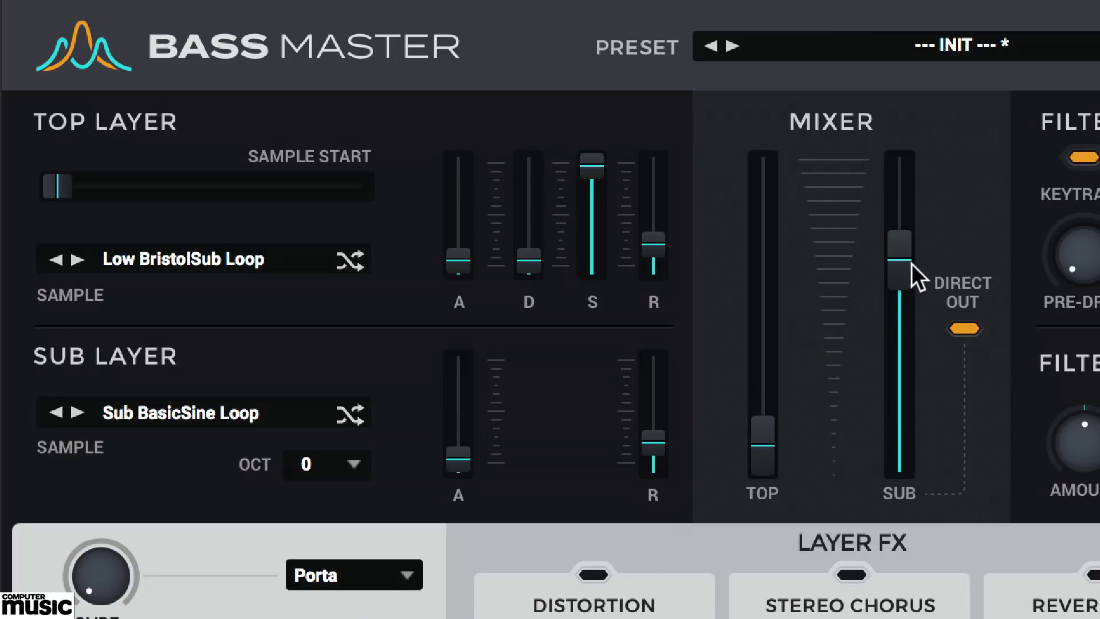
left_click_drag(912, 263, 913, 235)
left_click(76, 412)
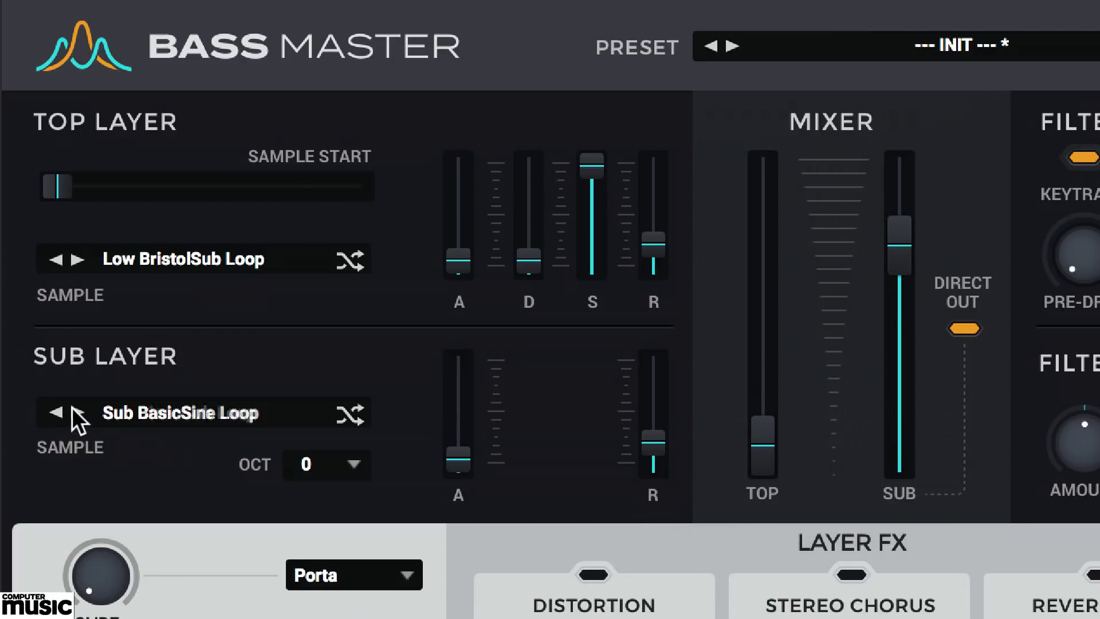
left_click(76, 412)
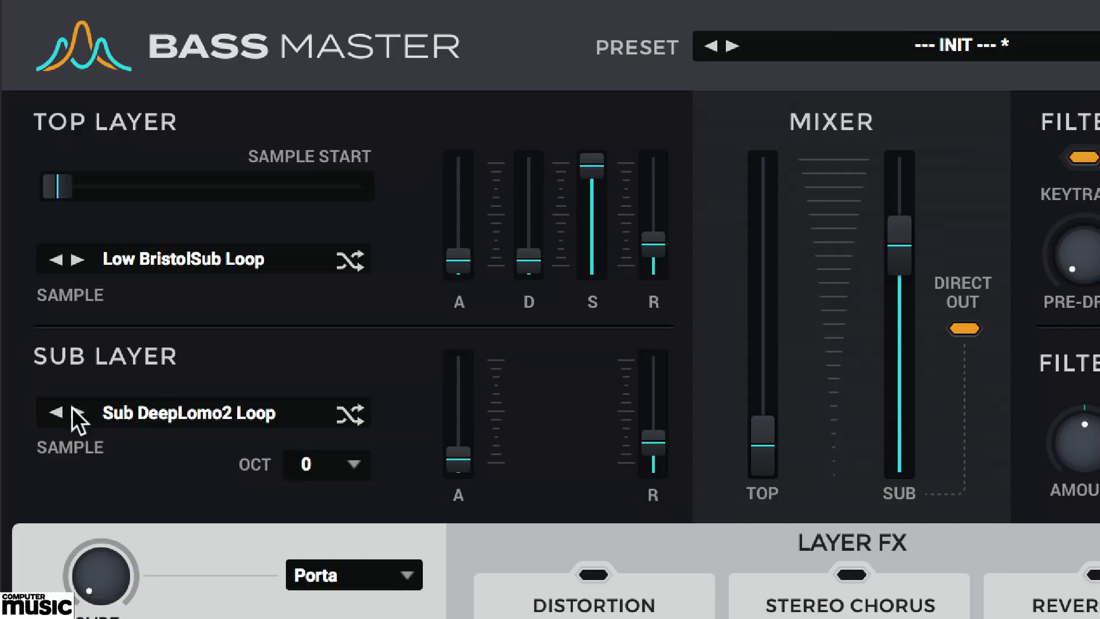
left_click(76, 411)
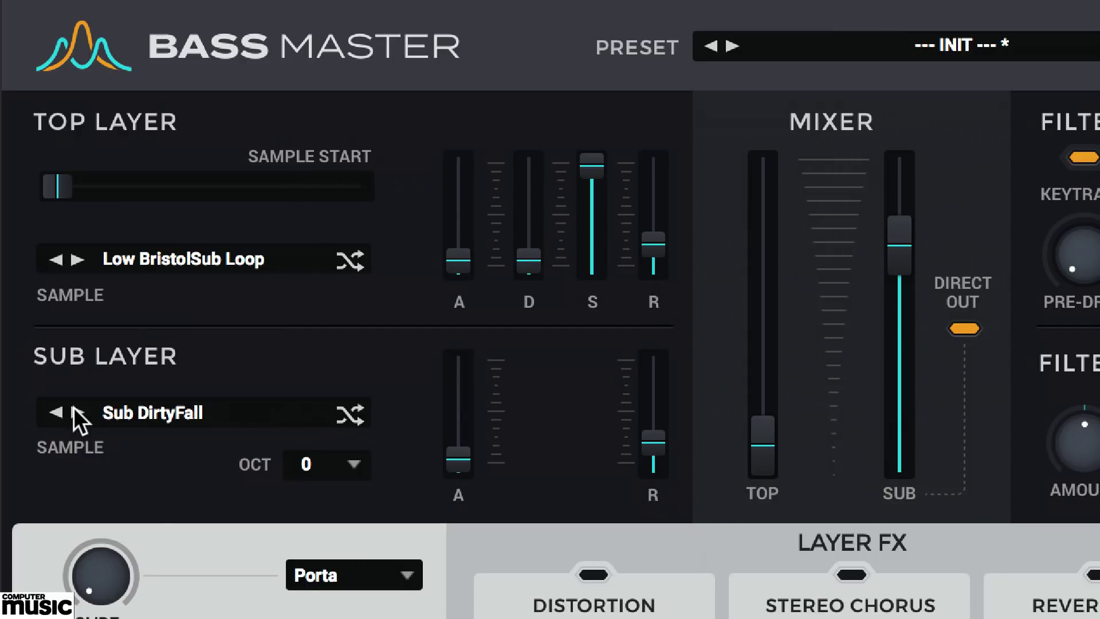
left_click(74, 409)
left_click(74, 409)
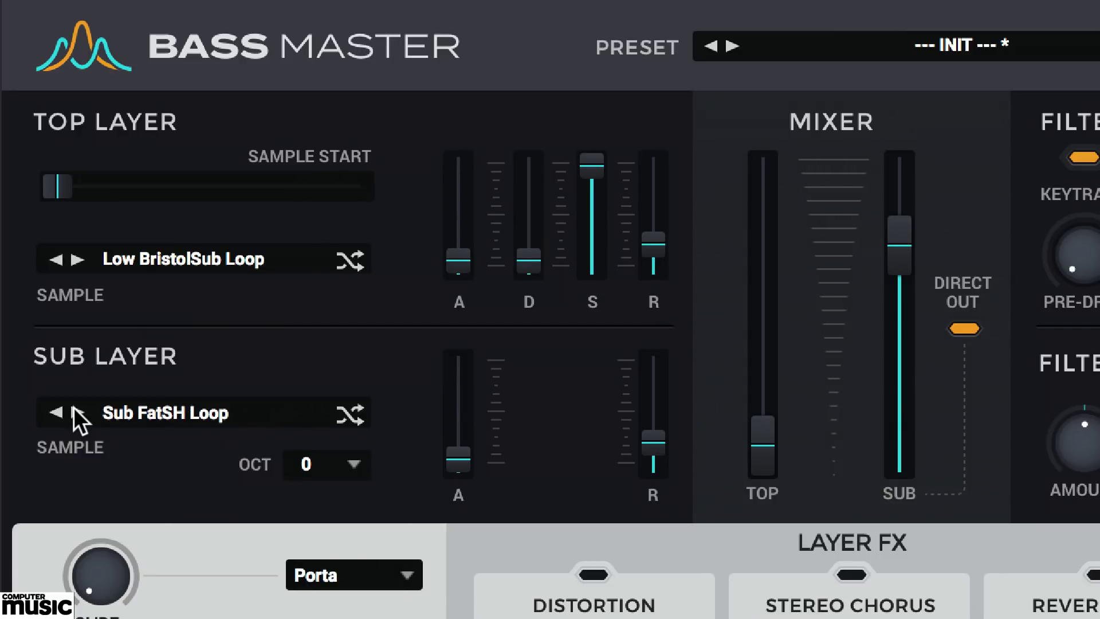
left_click(74, 410)
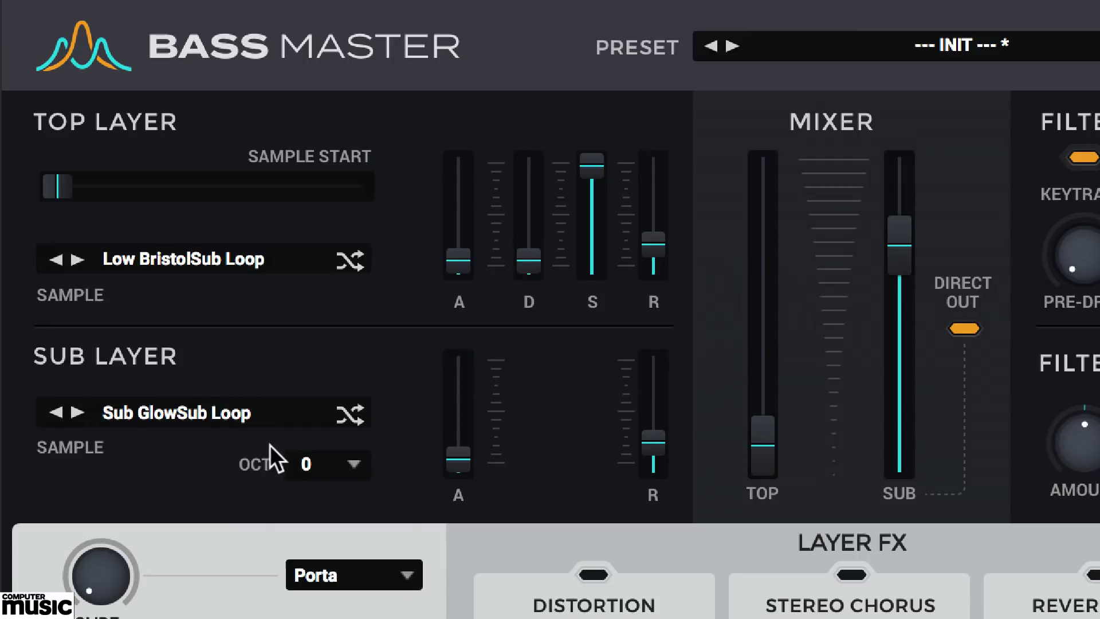
- Try the sub layer octave at -1 and +1, then return it to 0
left_click(318, 464)
left_click(329, 502)
left_click(330, 467)
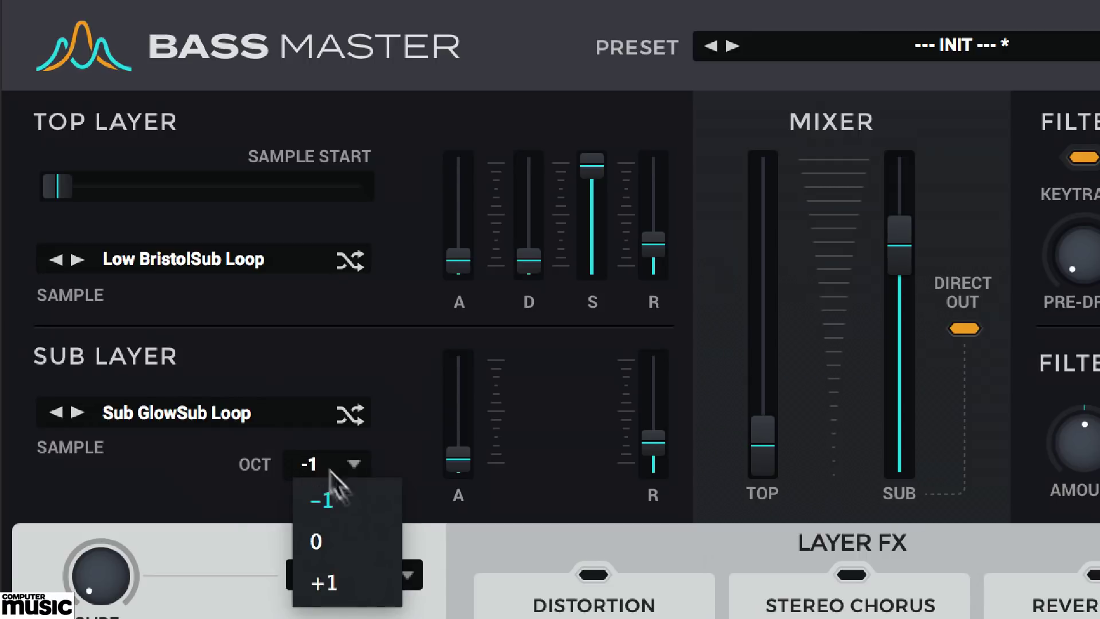
left_click(359, 577)
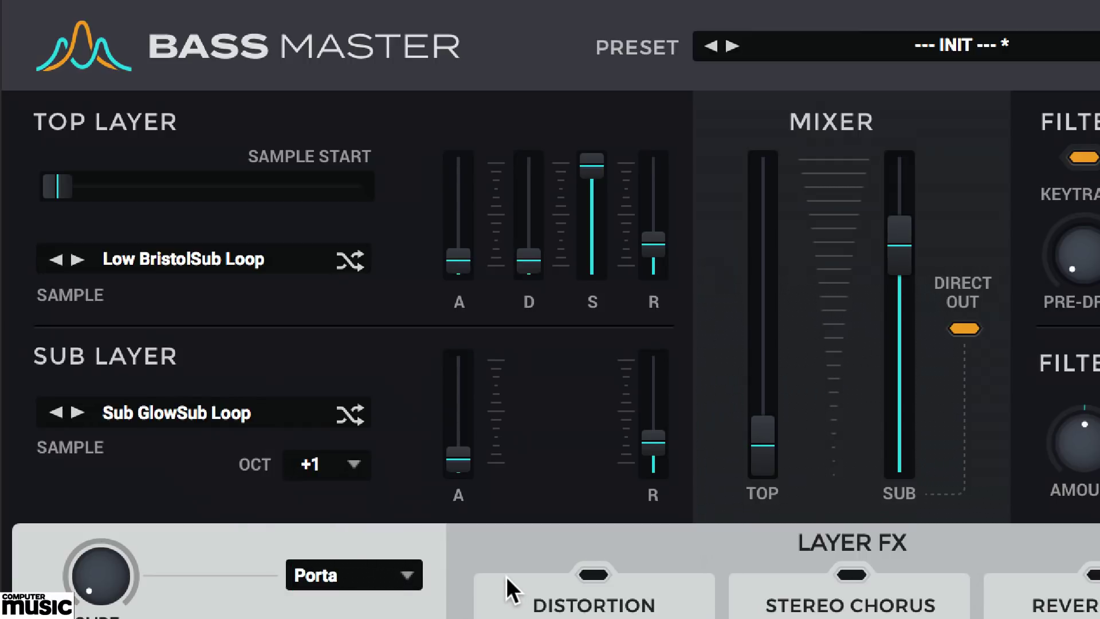
left_click(334, 462)
left_click(371, 530)
- Set the sub release to about 0.37 s, tweak its attack, and raise the top level to -5.8 dB
left_click_drag(653, 442, 653, 366)
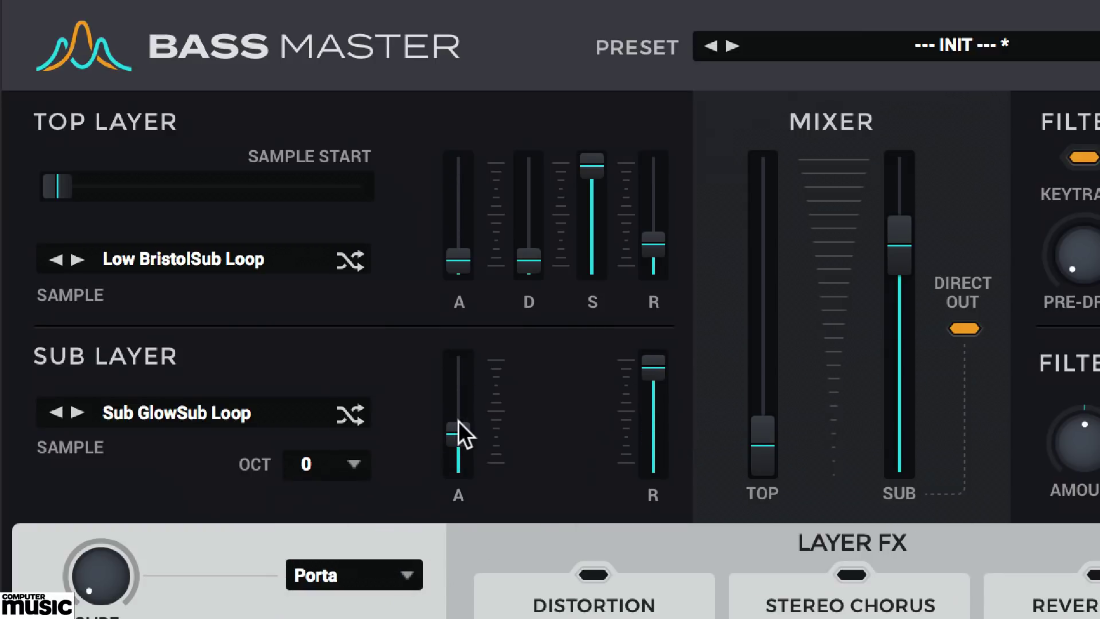
mouse_move(458, 434)
left_mouse_down()
mouse_move(458, 421)
mouse_move(465, 452)
left_mouse_up()
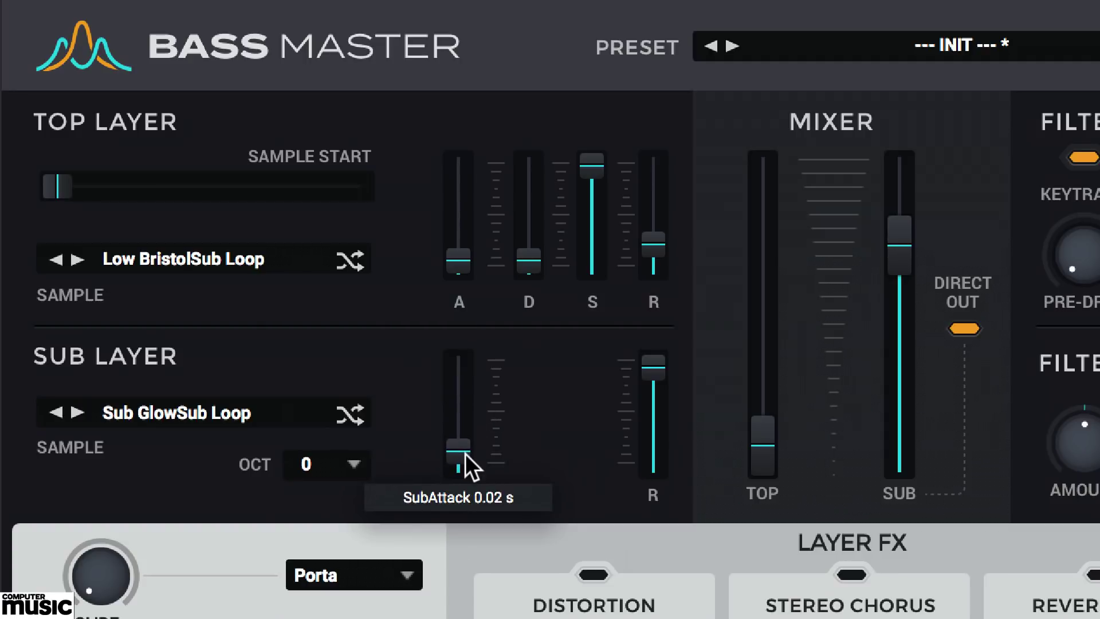
left_click(655, 378)
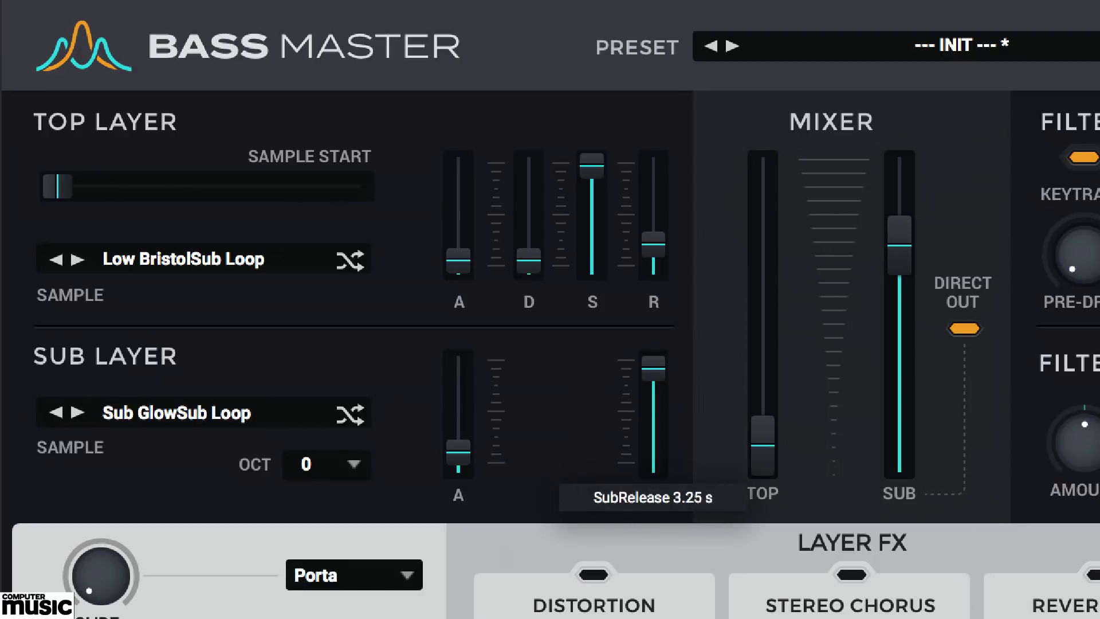
left_click_drag(656, 372, 651, 445)
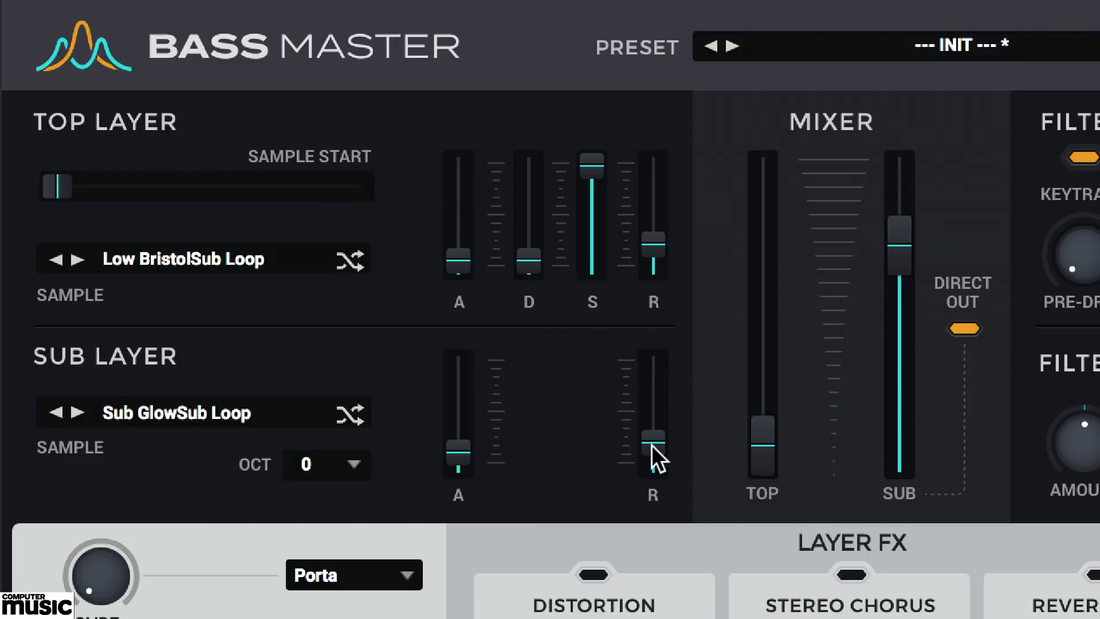
mouse_move(459, 447)
left_mouse_down()
mouse_move(460, 384)
mouse_move(459, 458)
left_mouse_up()
left_click_drag(657, 441, 662, 414)
left_click_drag(768, 444, 767, 221)
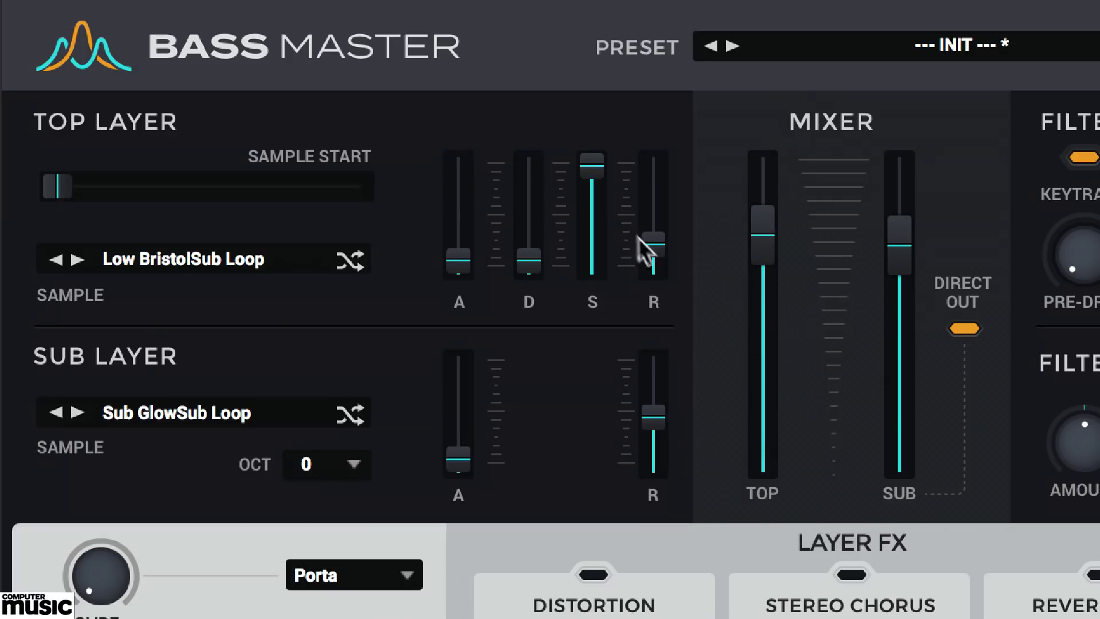
- Adjust the top layer decay and sustain faders back and forth
left_click_drag(597, 169, 596, 227)
left_click_drag(539, 260, 530, 218)
left_click_drag(589, 235, 590, 246)
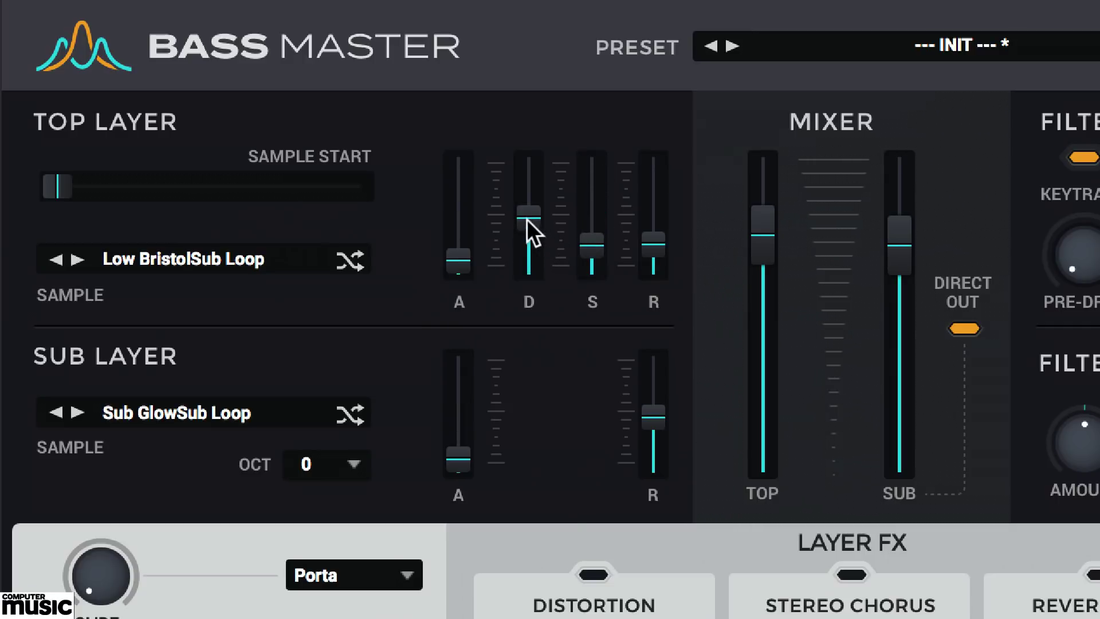
left_click_drag(527, 219, 527, 228)
left_click_drag(591, 245, 586, 252)
left_click_drag(531, 226, 530, 217)
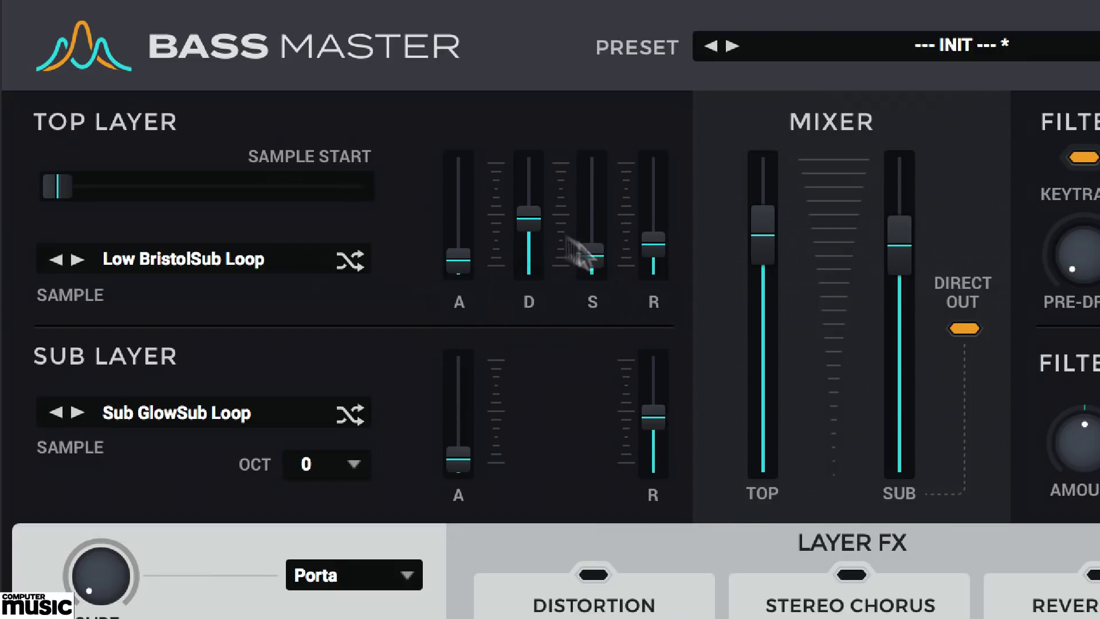
- Step the top sample to Low ClassHouse2, with decay about 3.63 s and sustain about -24 dB
left_click(76, 259)
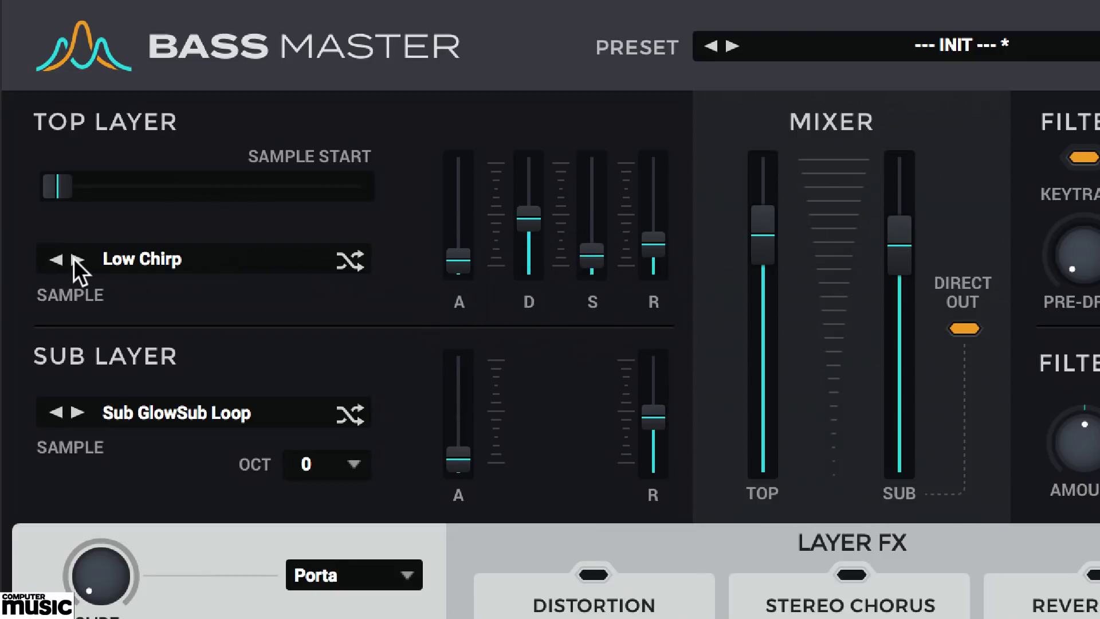
left_click_drag(539, 225, 535, 216)
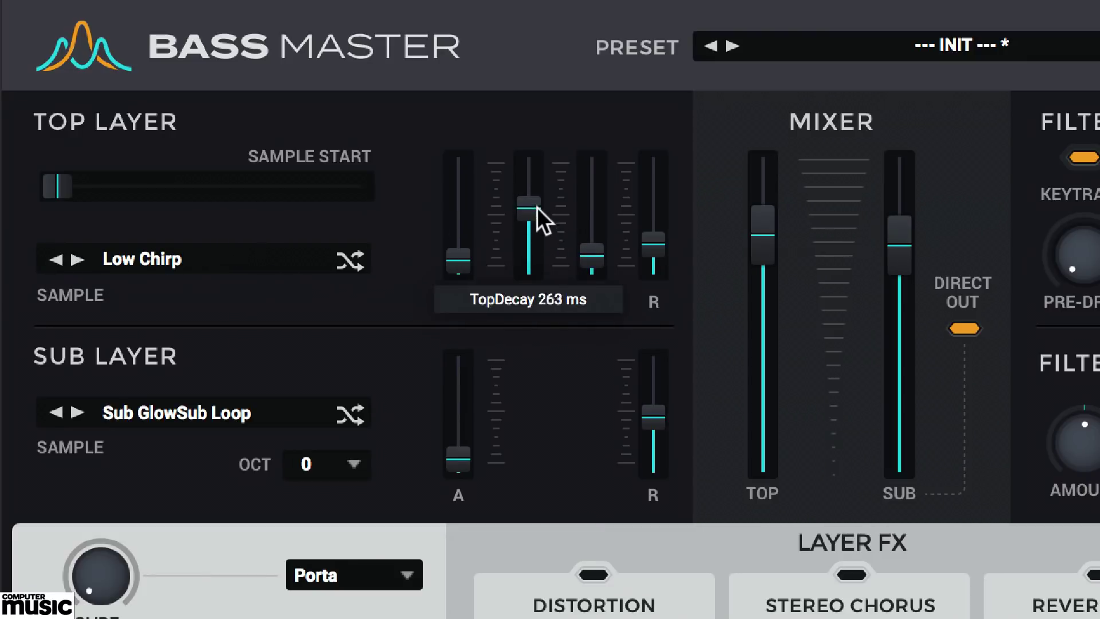
left_click(73, 258)
left_click_drag(528, 194, 534, 166)
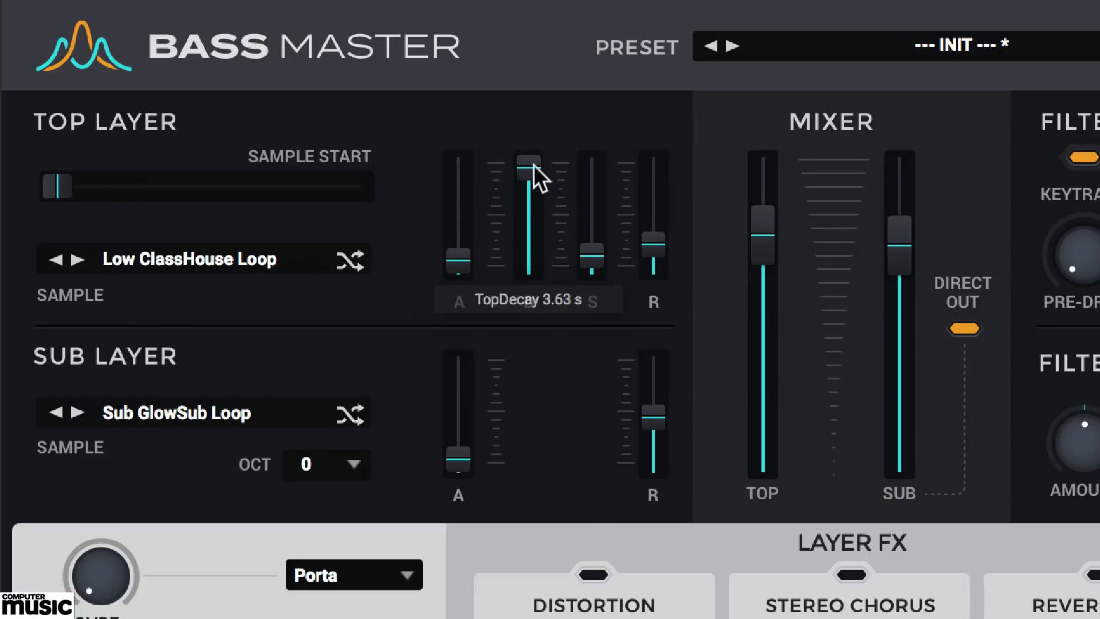
left_click_drag(591, 256, 600, 215)
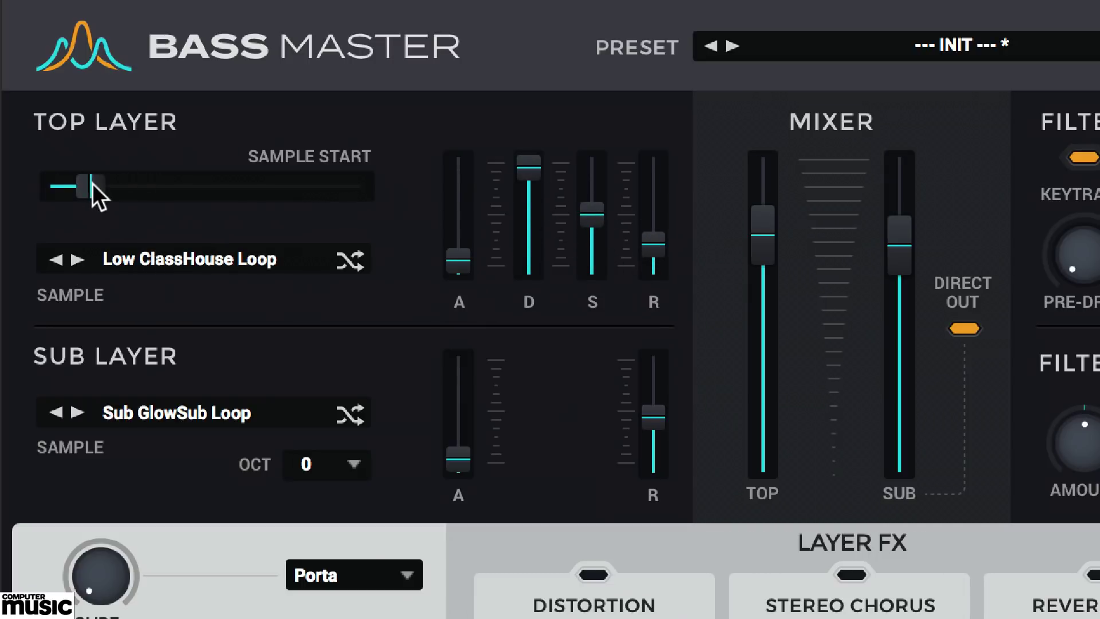
left_click_drag(92, 183, 52, 189)
left_click(77, 260)
- Choose Mid CrustRah for the top layer and try sample starts around 31% and 62%
left_click(169, 258)
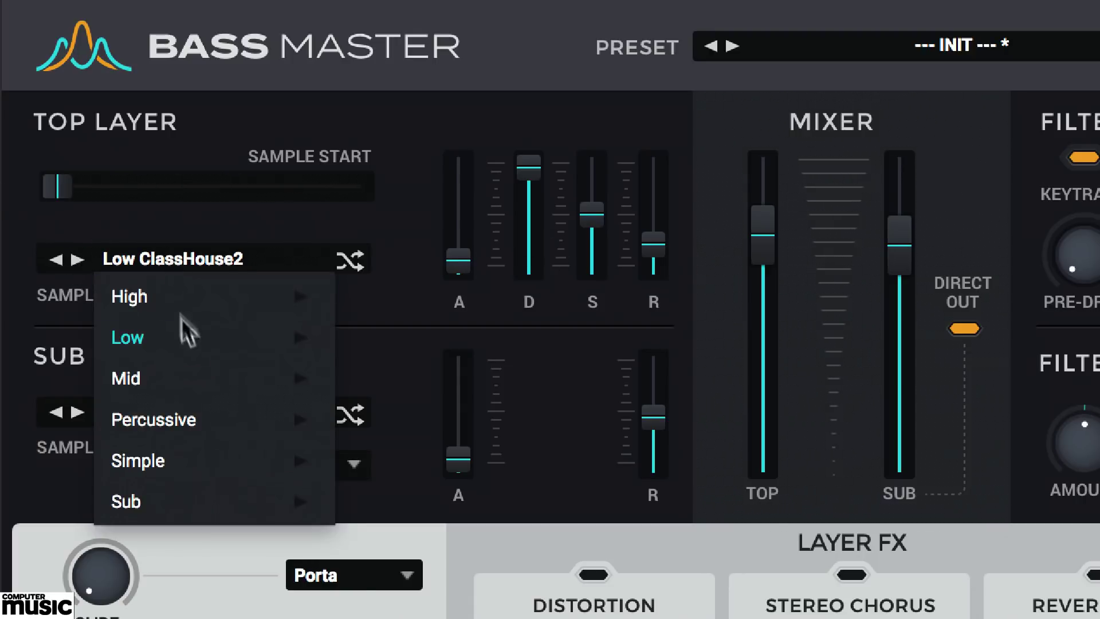
mouse_move(216, 383)
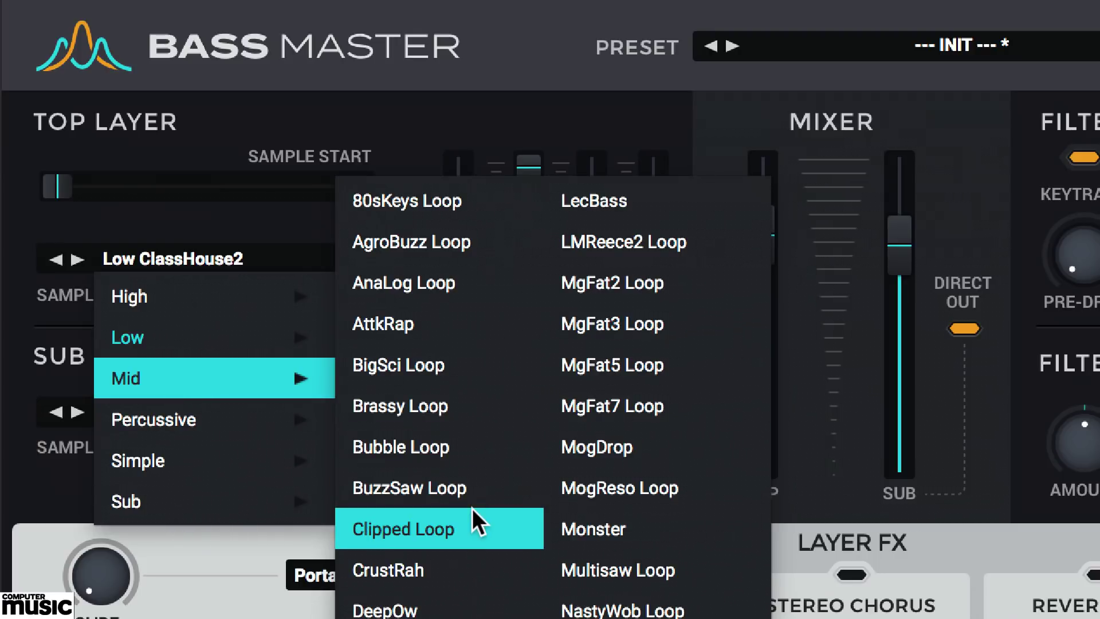
left_click(474, 571)
left_click_drag(57, 186, 311, 195)
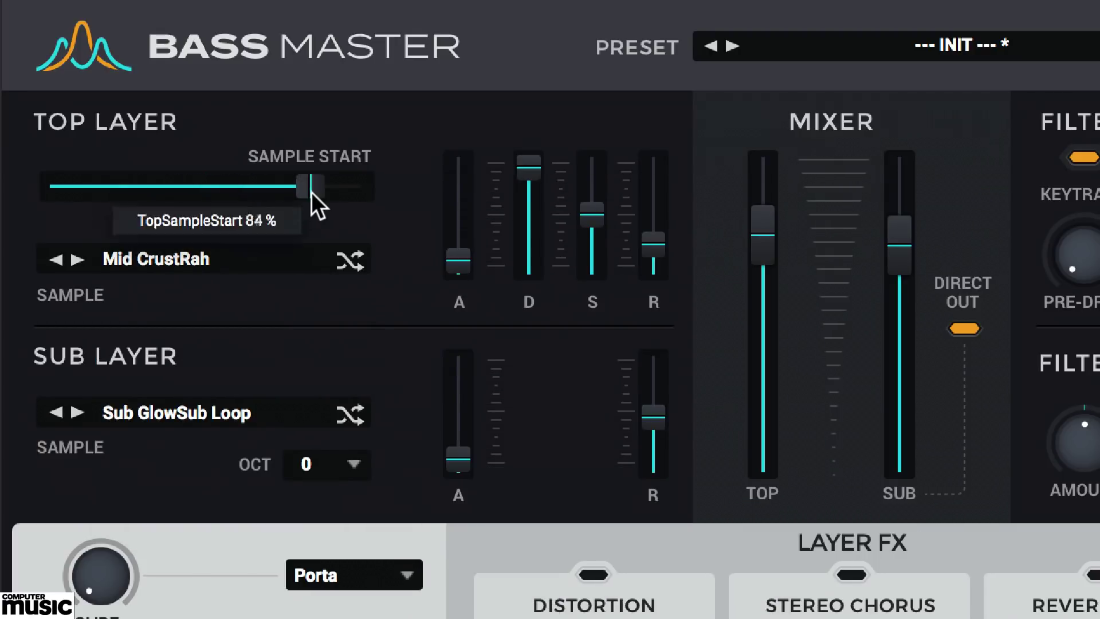
left_click(77, 258)
left_click_drag(309, 187, 108, 197)
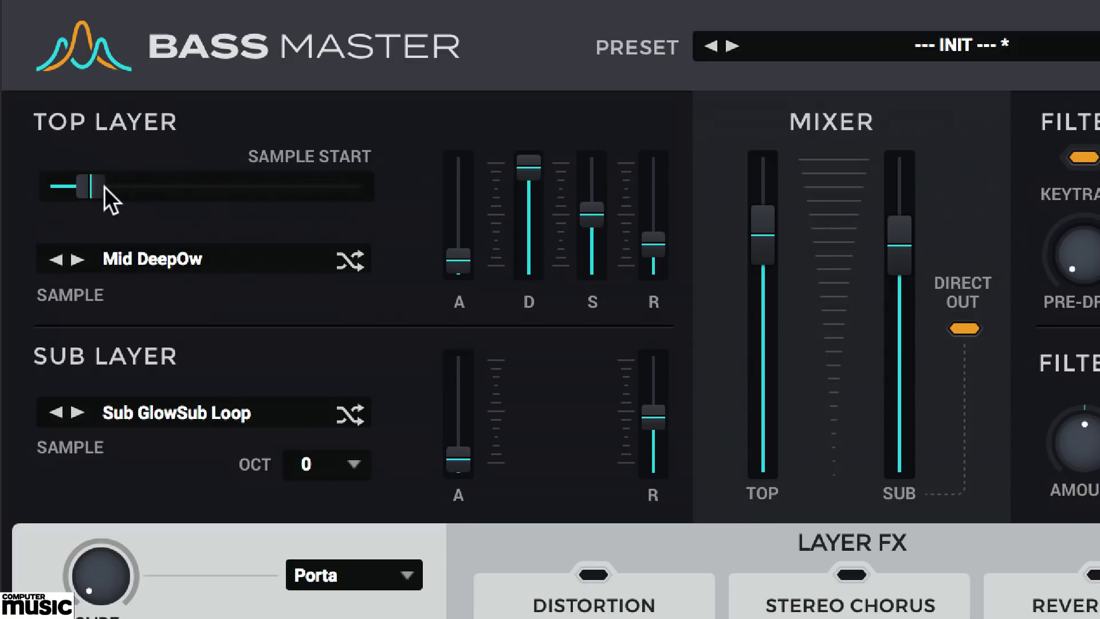
- Audition further top layer samples, moving the sample start later and resetting it
left_click(78, 259)
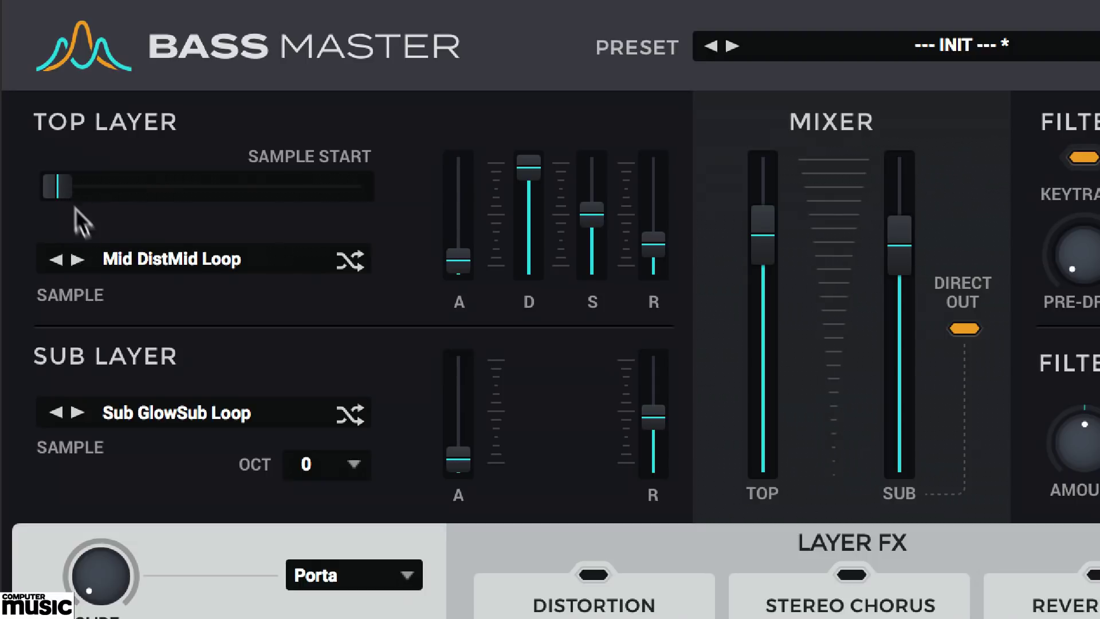
left_click_drag(63, 194, 361, 208)
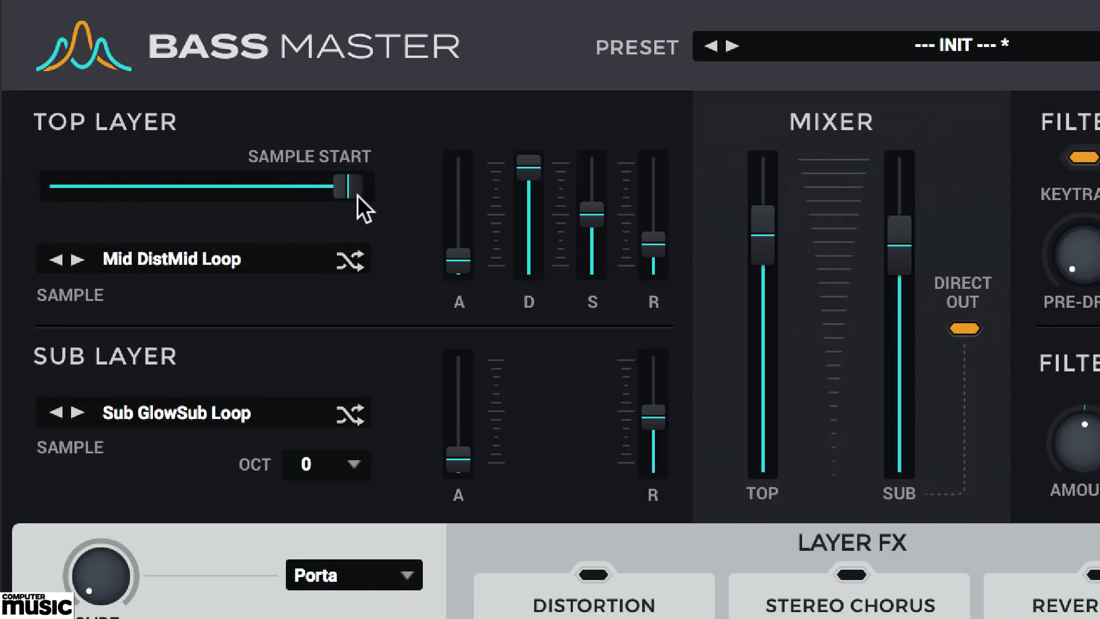
double_click(351, 184)
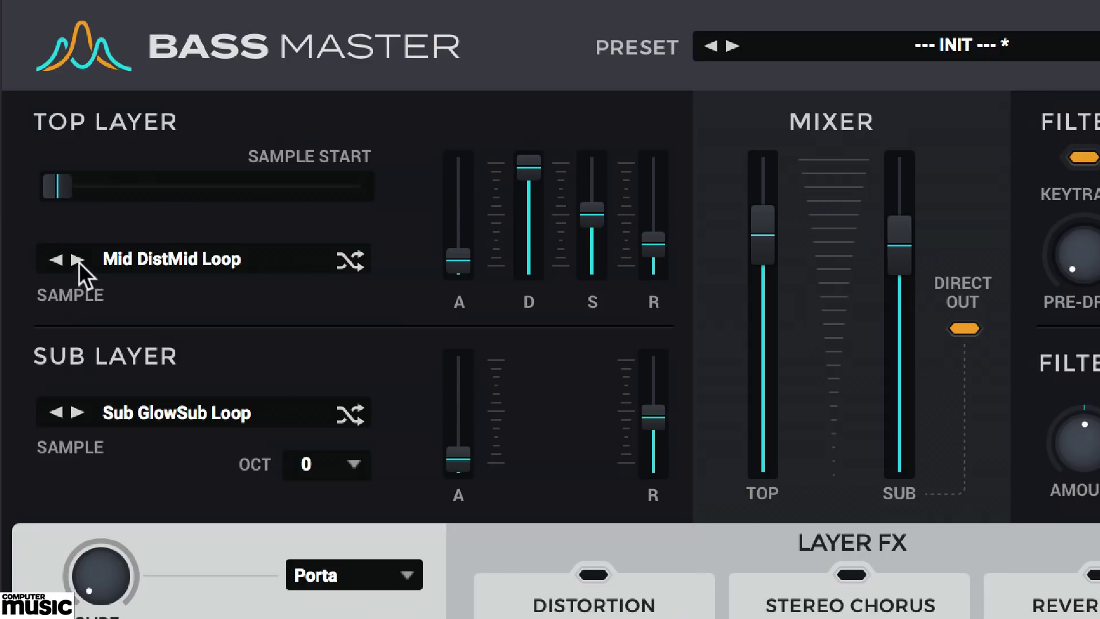
left_click(76, 259)
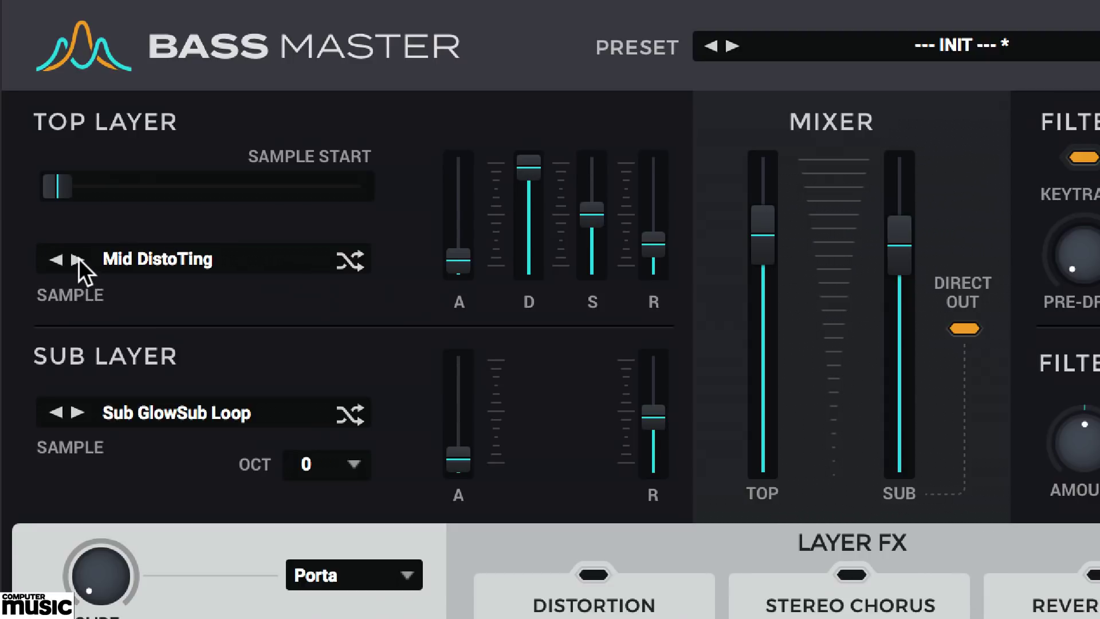
left_click(77, 259)
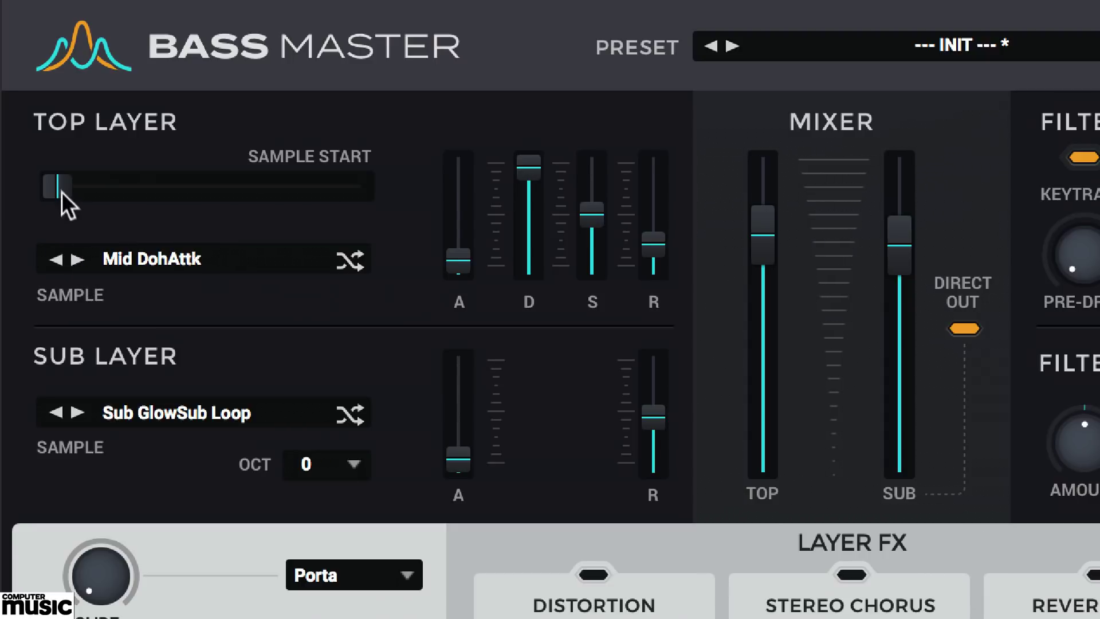
left_click_drag(57, 186, 137, 186)
- Send the sub layer to direct out, set the sample start slightly in, and select Mid DreadB
left_click(966, 328)
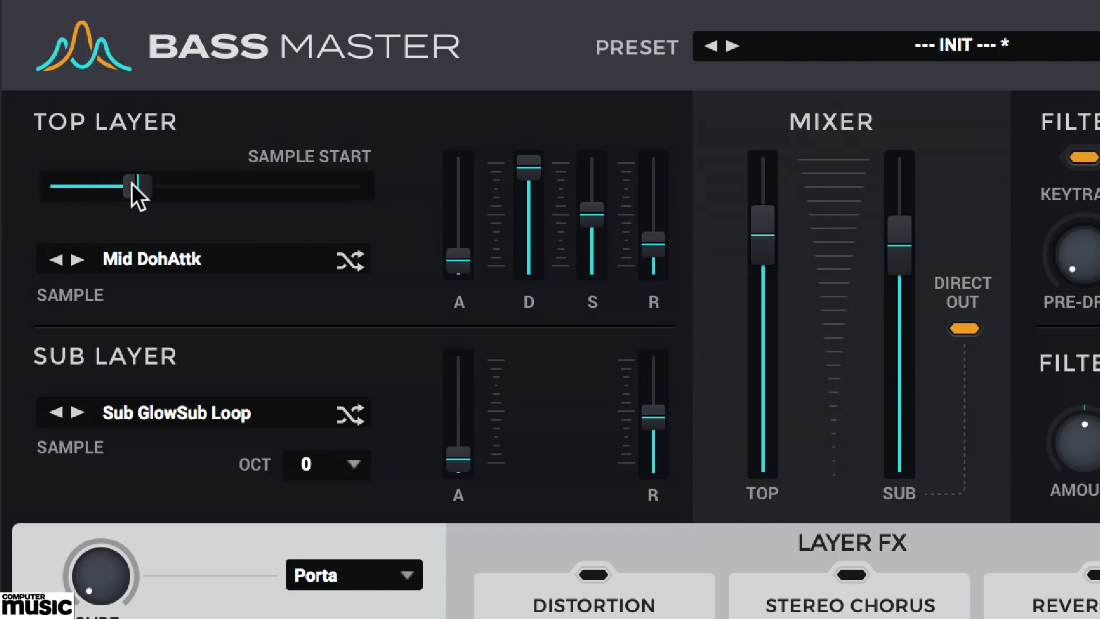
left_click_drag(136, 186, 19, 191)
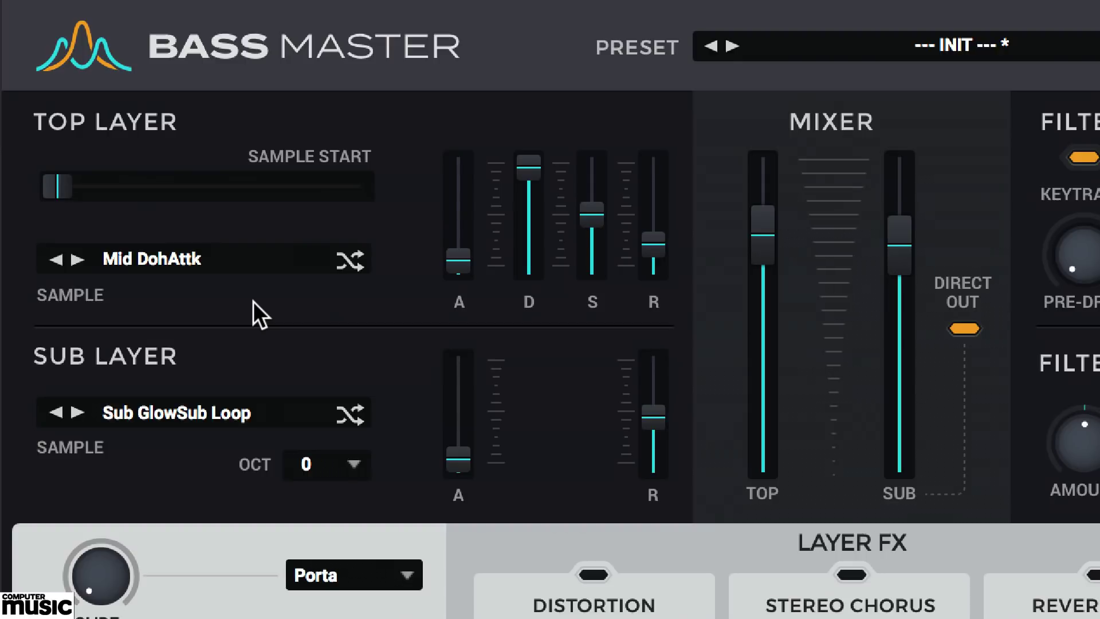
left_click_drag(61, 184, 110, 187)
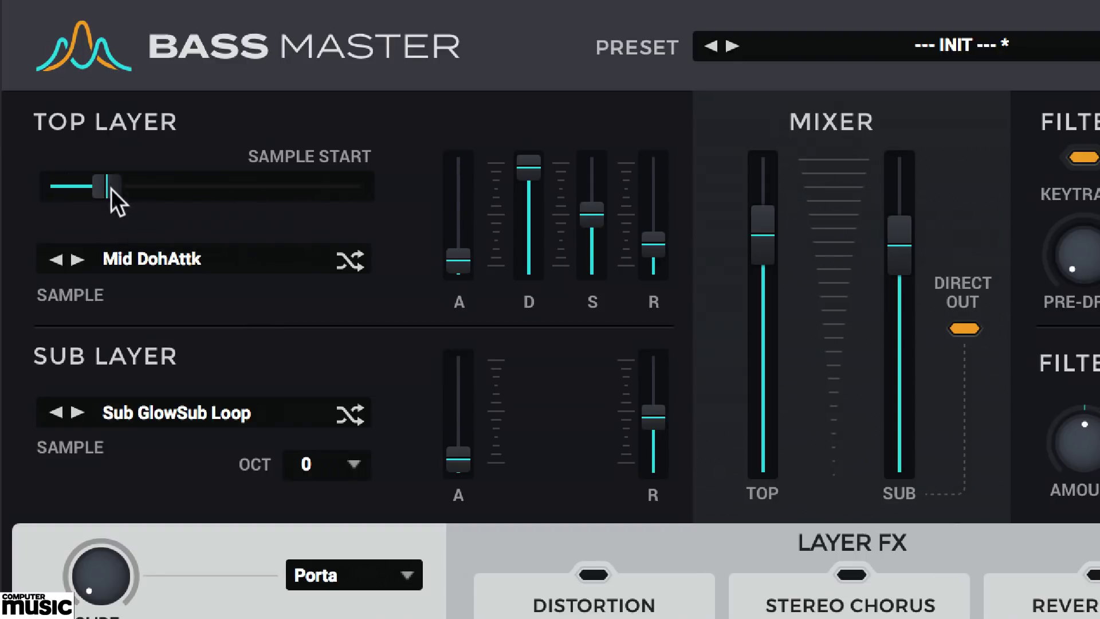
left_click(84, 259)
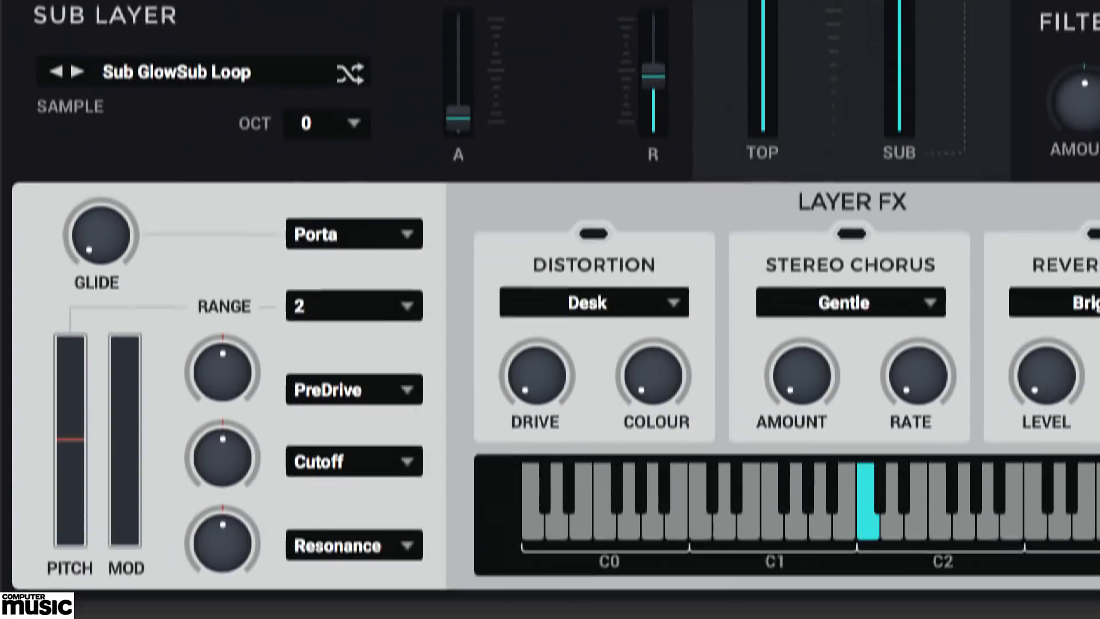
- Sweep the glide time up to about 800 ms and back down to 22.1 ms
left_click_drag(99, 237, 78, 0)
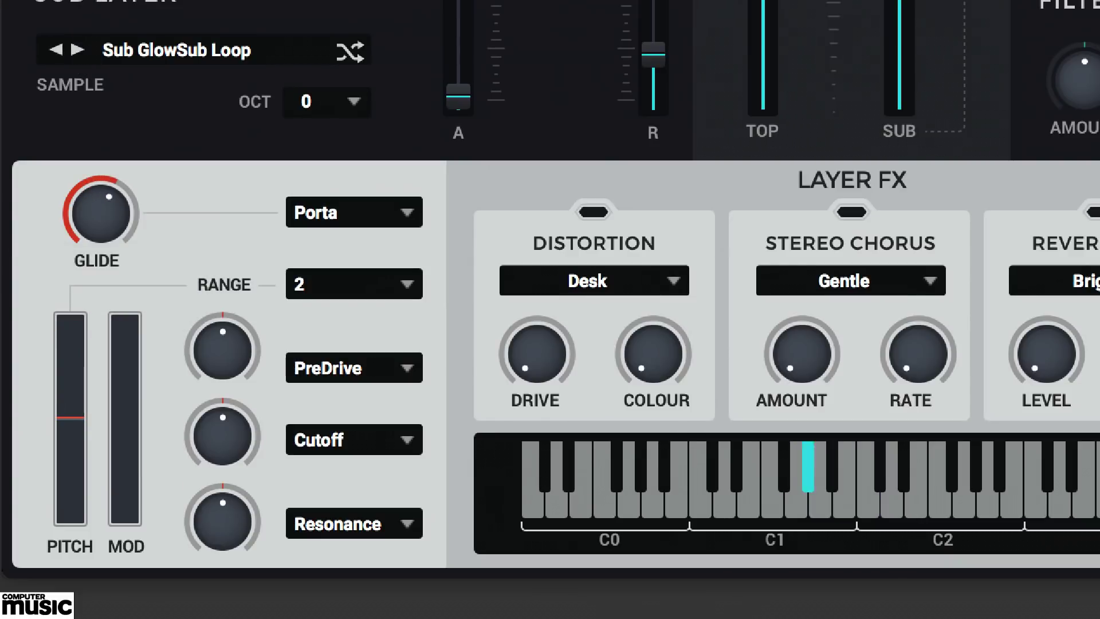
left_click_drag(132, 197, 109, 257)
mouse_move(118, 189)
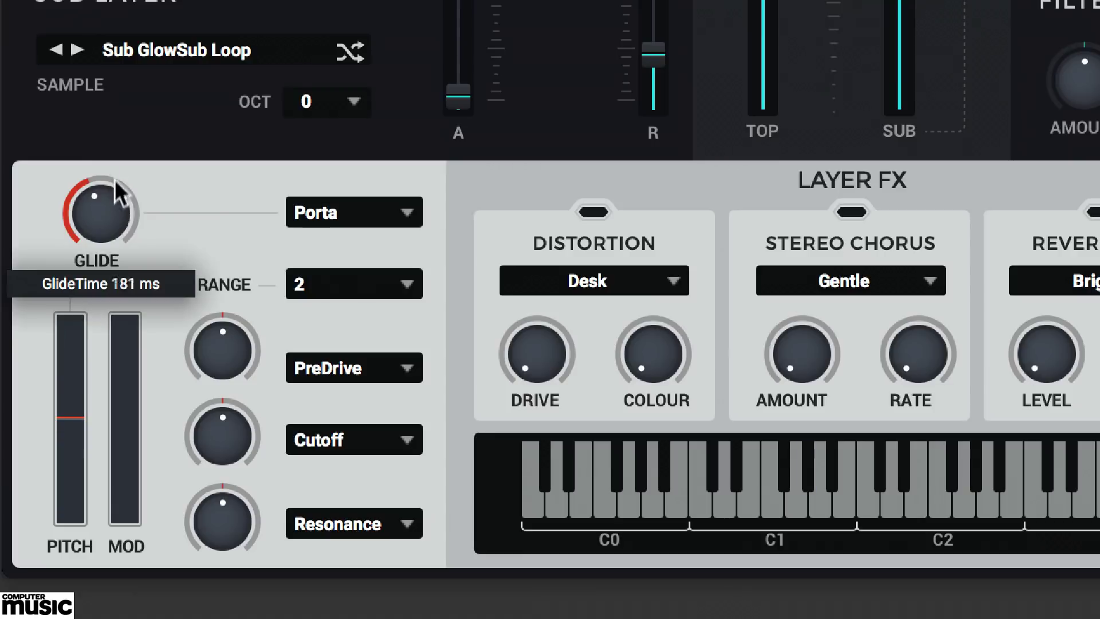
left_click_drag(115, 180, 115, 96)
mouse_move(105, 217)
left_click_drag(109, 274, 103, 366)
left_click_drag(108, 206, 109, 255)
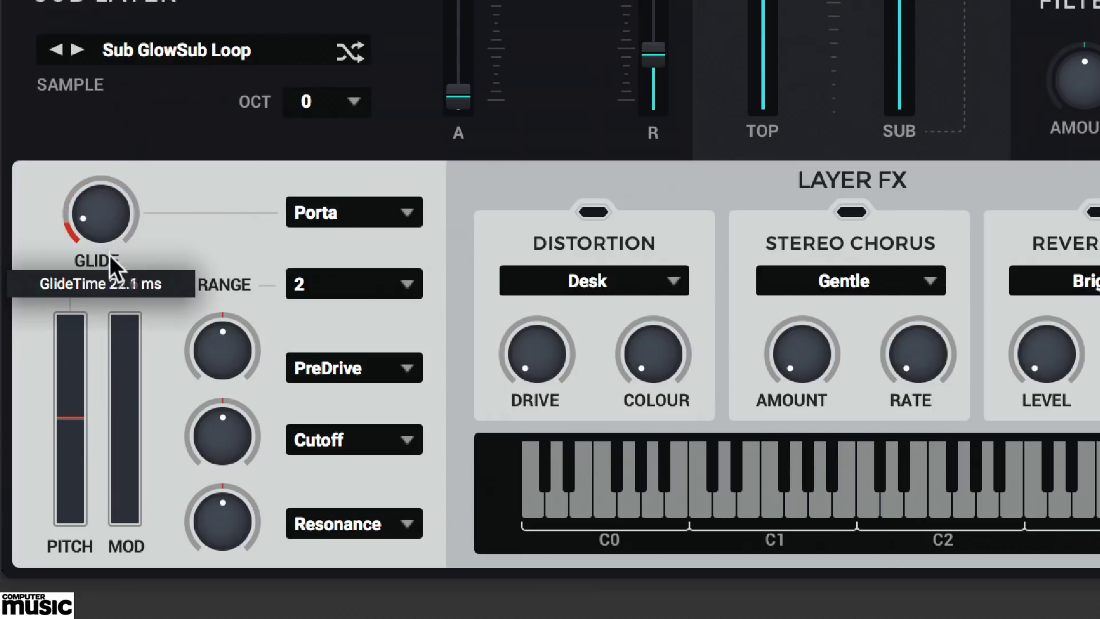
- Set the glide mode to Legato and lengthen the top layer's release
left_click(344, 212)
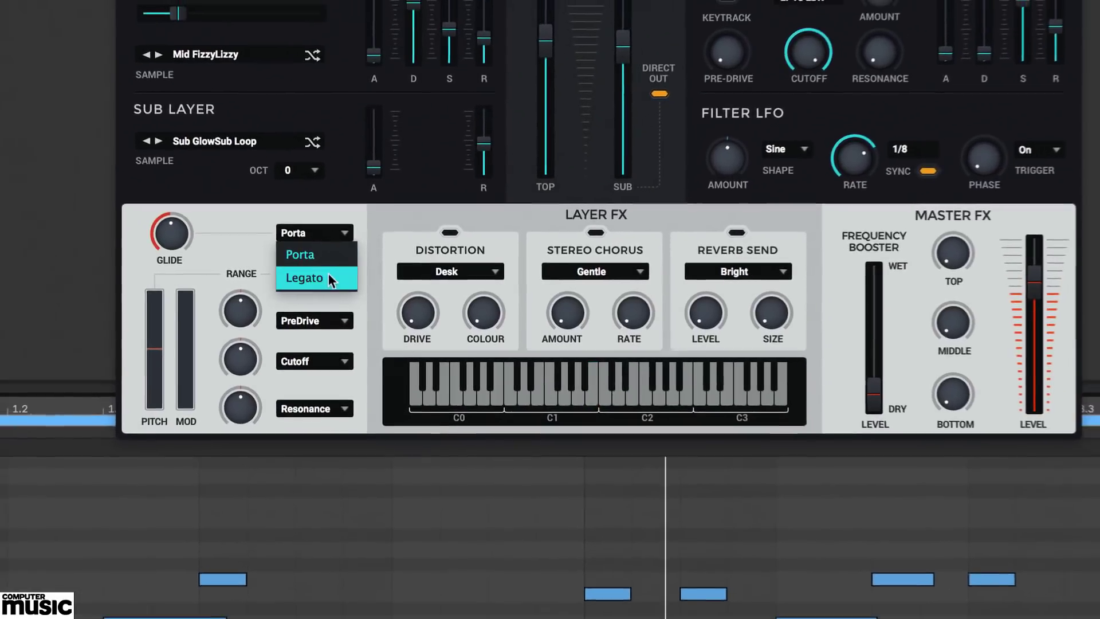
left_click(331, 279)
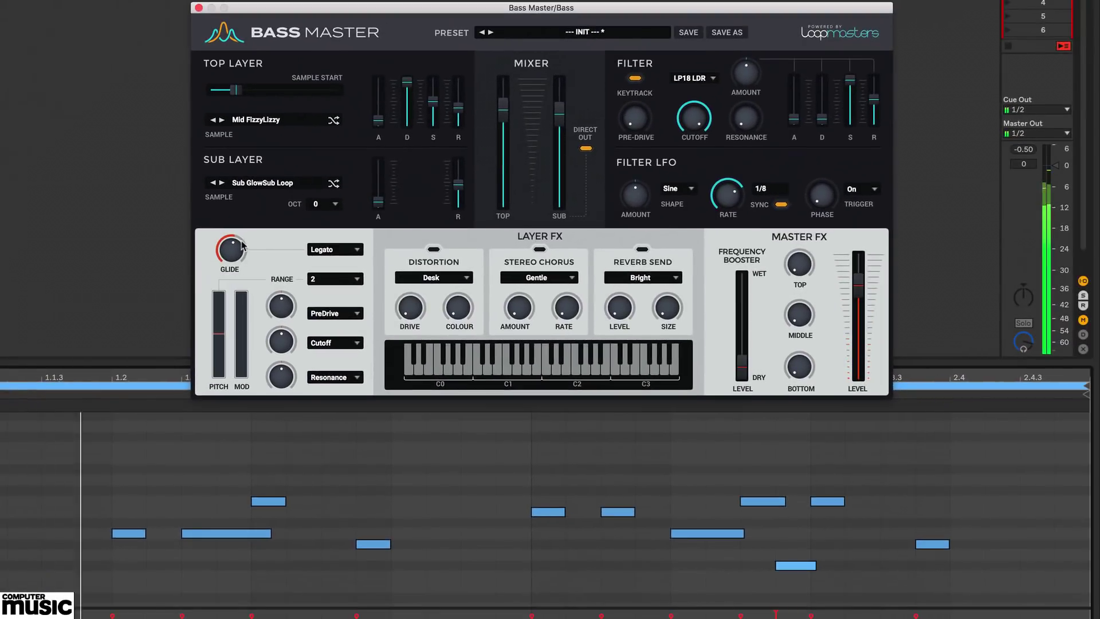
left_click_drag(459, 107, 438, 80)
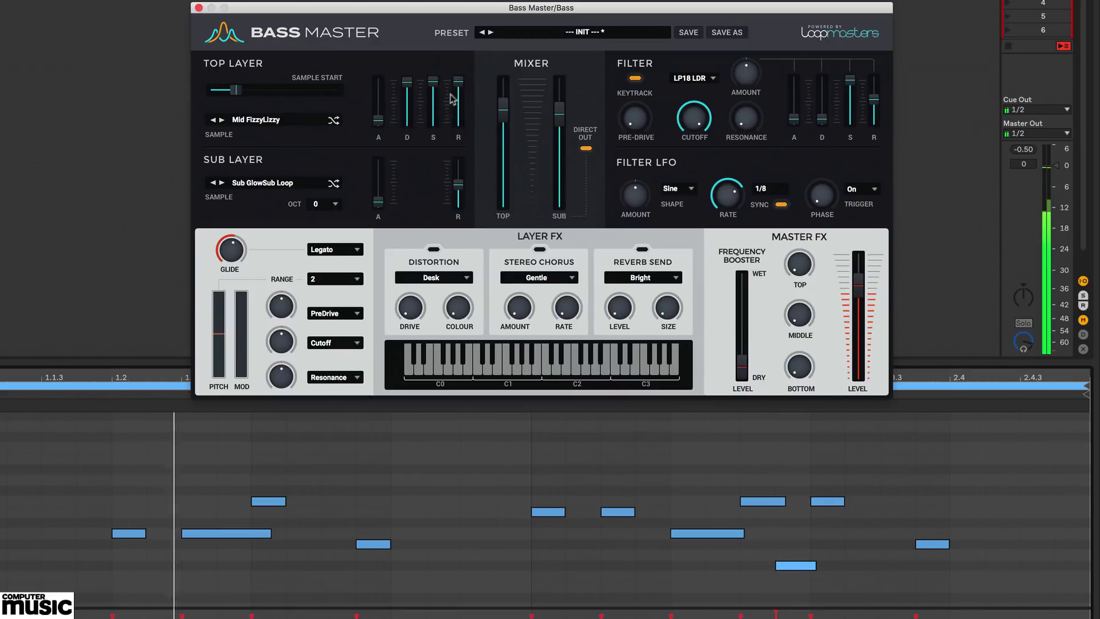
mouse_move(232, 241)
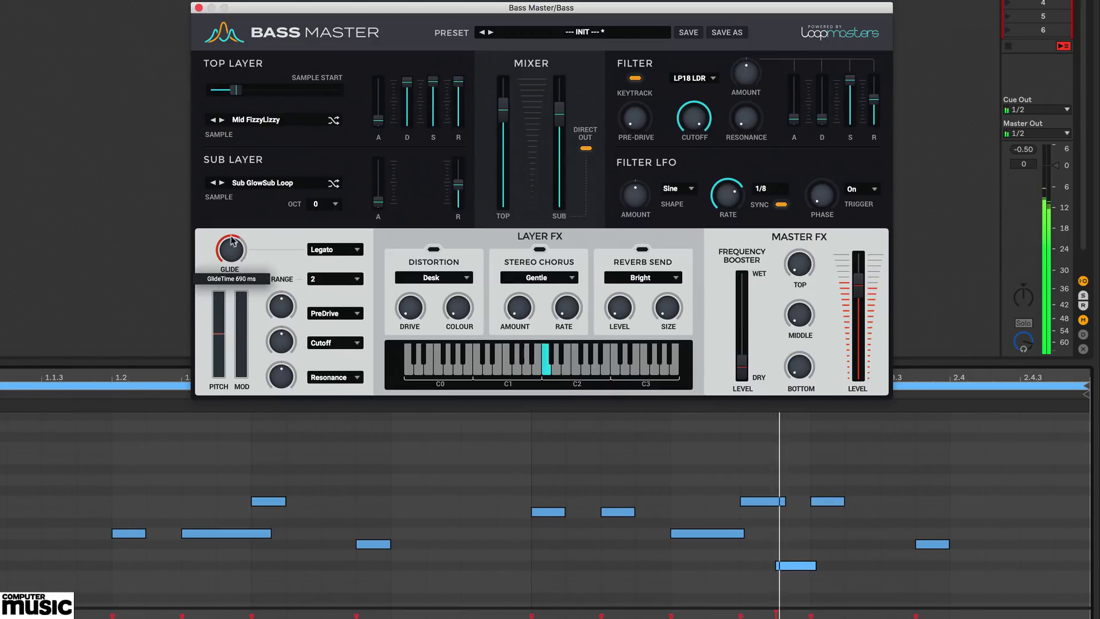
scroll(232, 244, "up", 5)
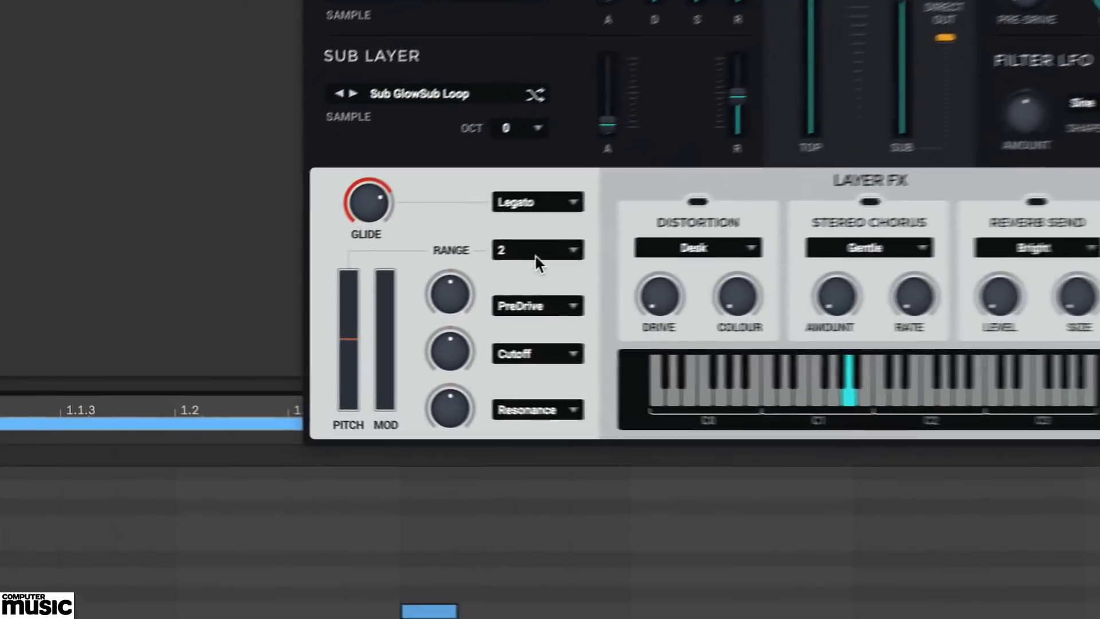
- Choose 12 semitones as the pitch-bend range and push the Pitch wheel up to hear it
left_click(330, 279)
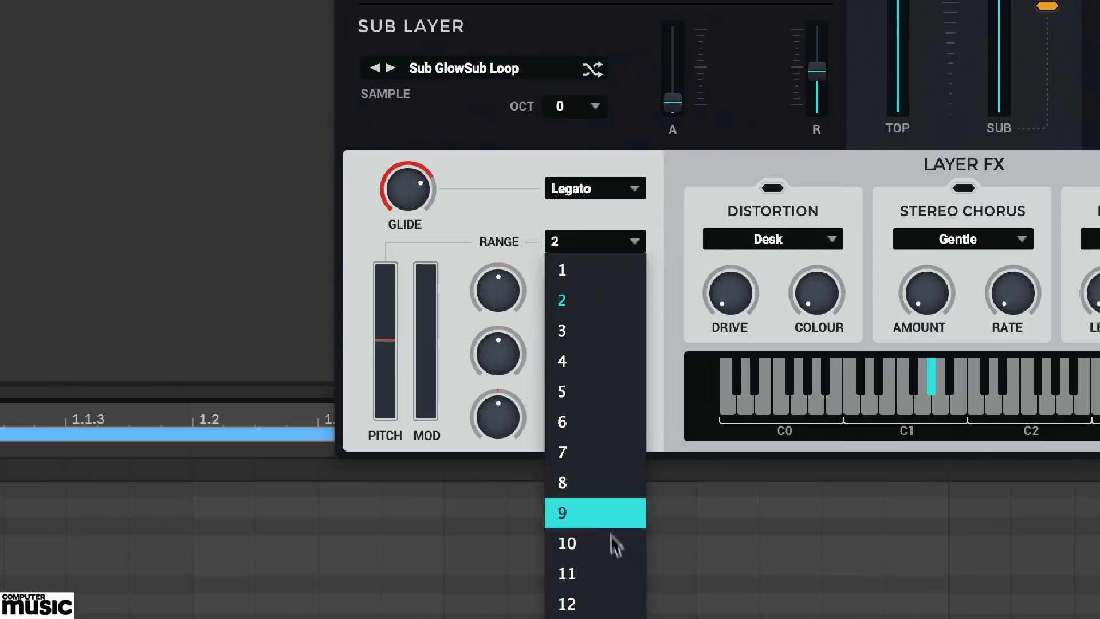
left_click(603, 598)
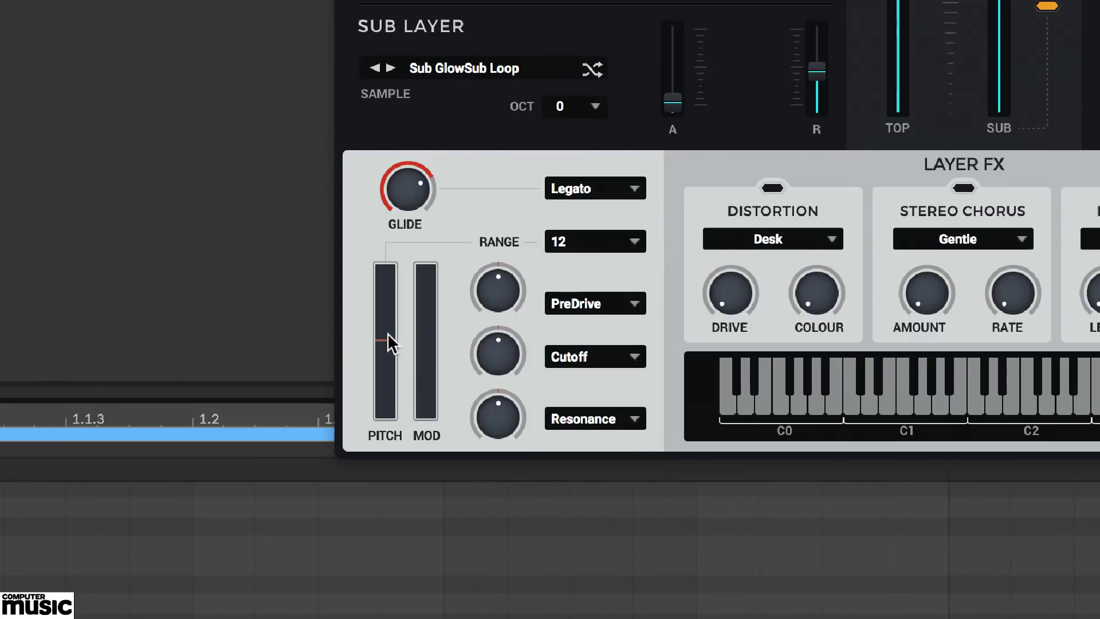
left_click_drag(387, 333, 403, 126)
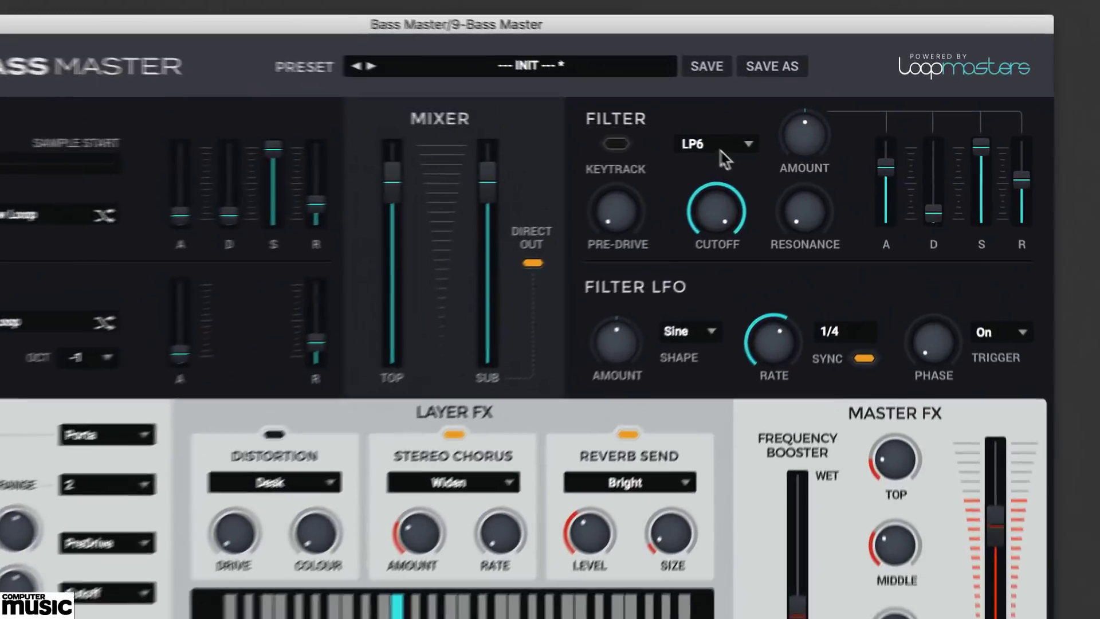
- Try the LP12 LDR filter, with resonance raised to 65% and cutoff dropped to 80.82 Hz
left_click(762, 143)
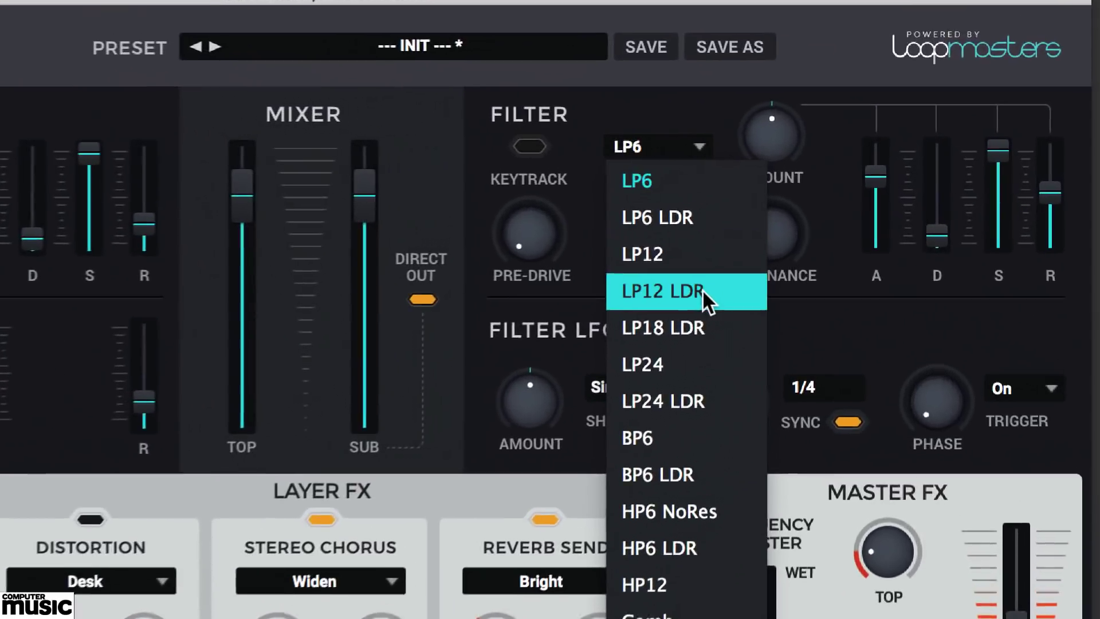
left_click(802, 232)
left_click_drag(650, 230, 651, 320)
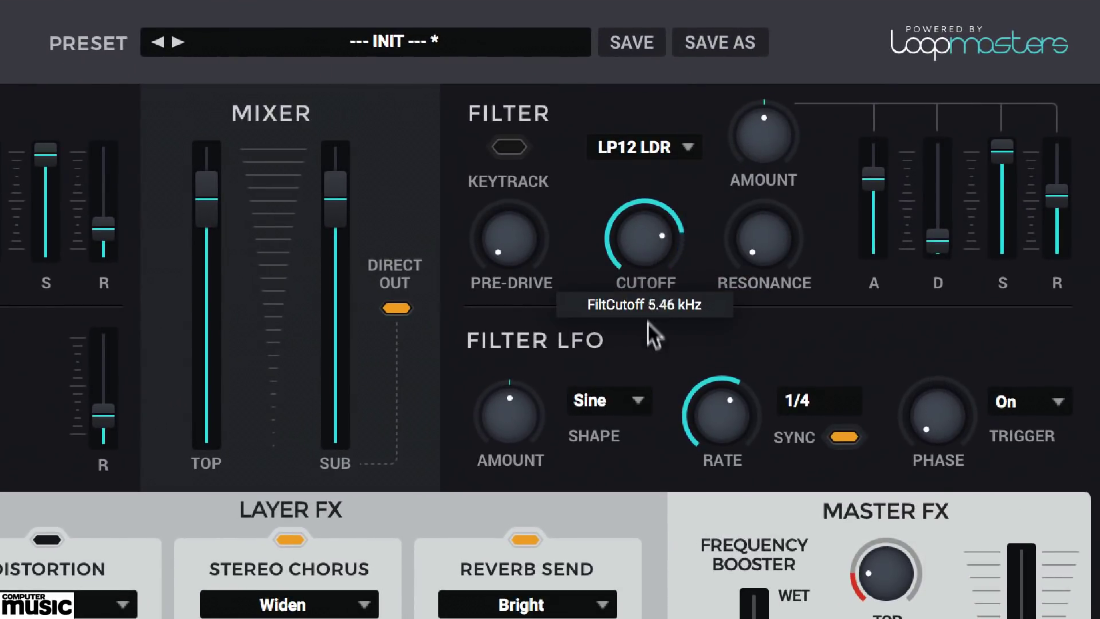
left_click_drag(650, 375, 650, 449)
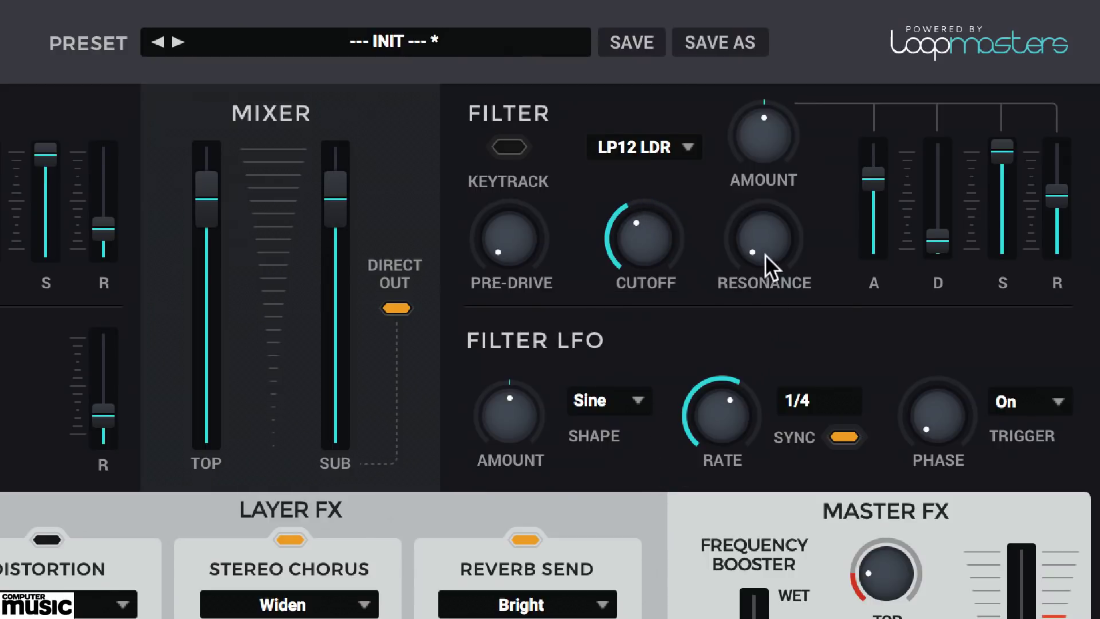
left_click_drag(765, 255, 789, 127)
left_click_drag(788, 44, 788, 23)
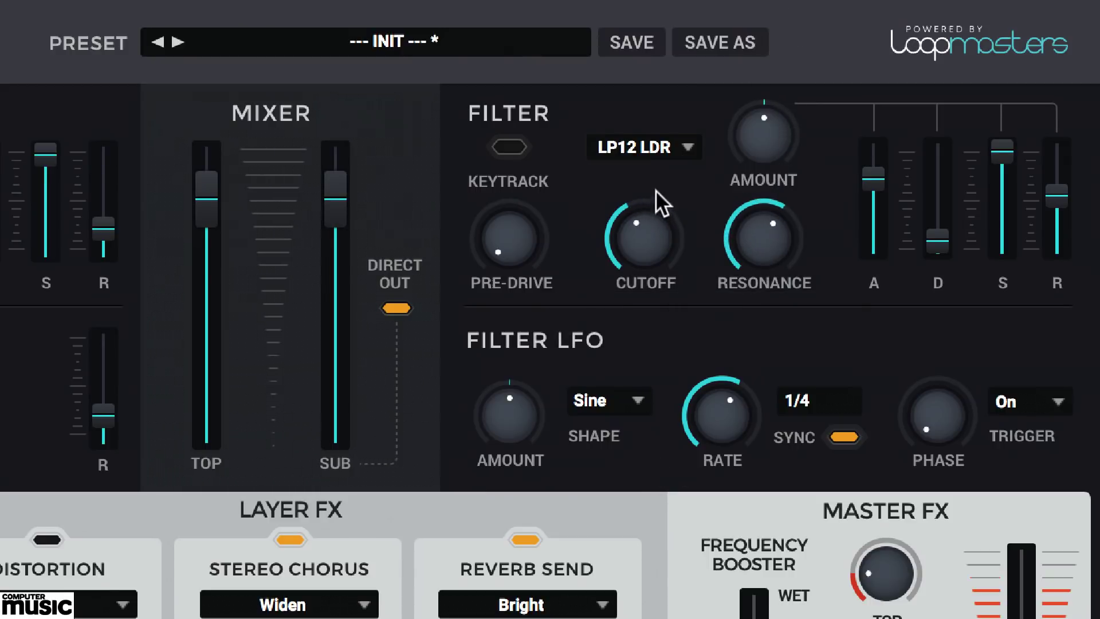
left_click_drag(655, 206, 657, 253)
left_click_drag(662, 207, 668, 241)
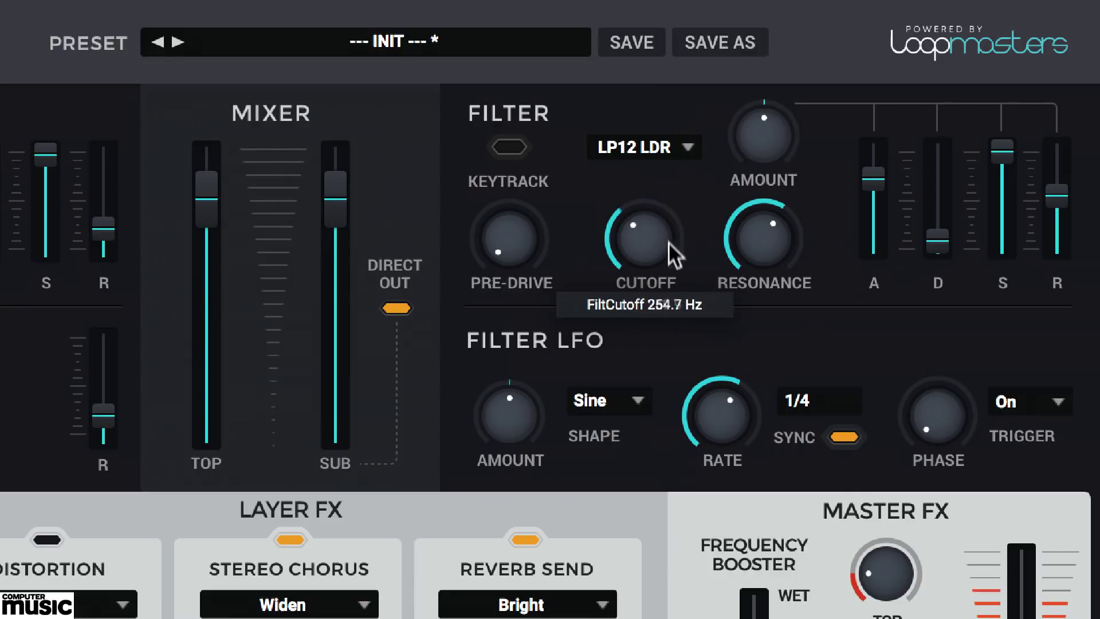
left_click_drag(788, 256, 786, 222)
left_click_drag(664, 236, 655, 269)
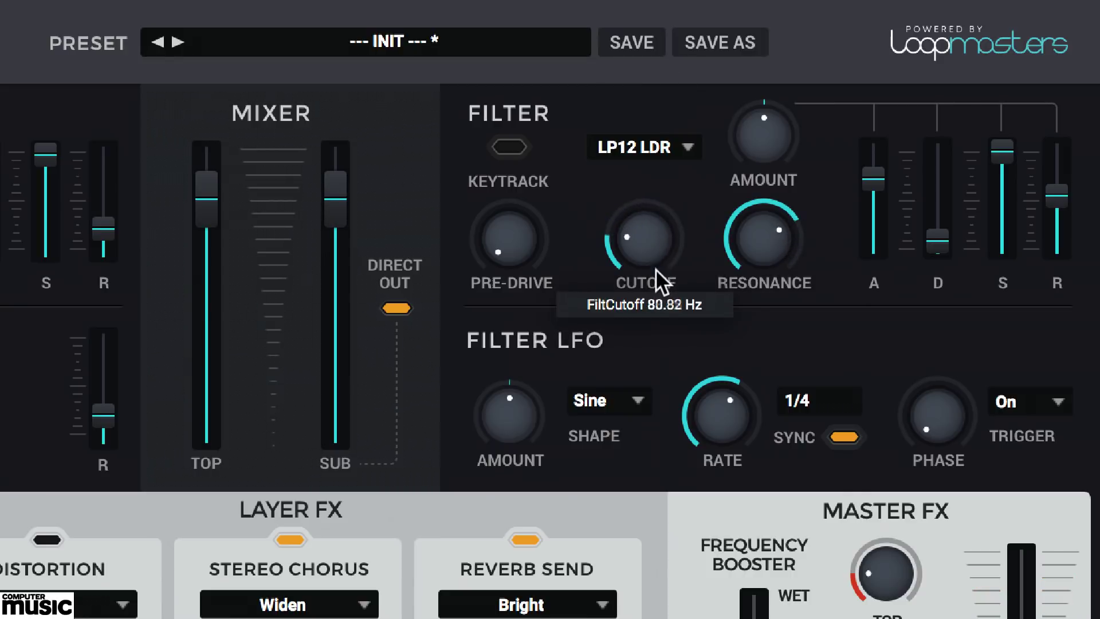
- Switch to the LP24 LDR filter and sweep its cutoff, ending near 2.73 kHz
left_click(669, 143)
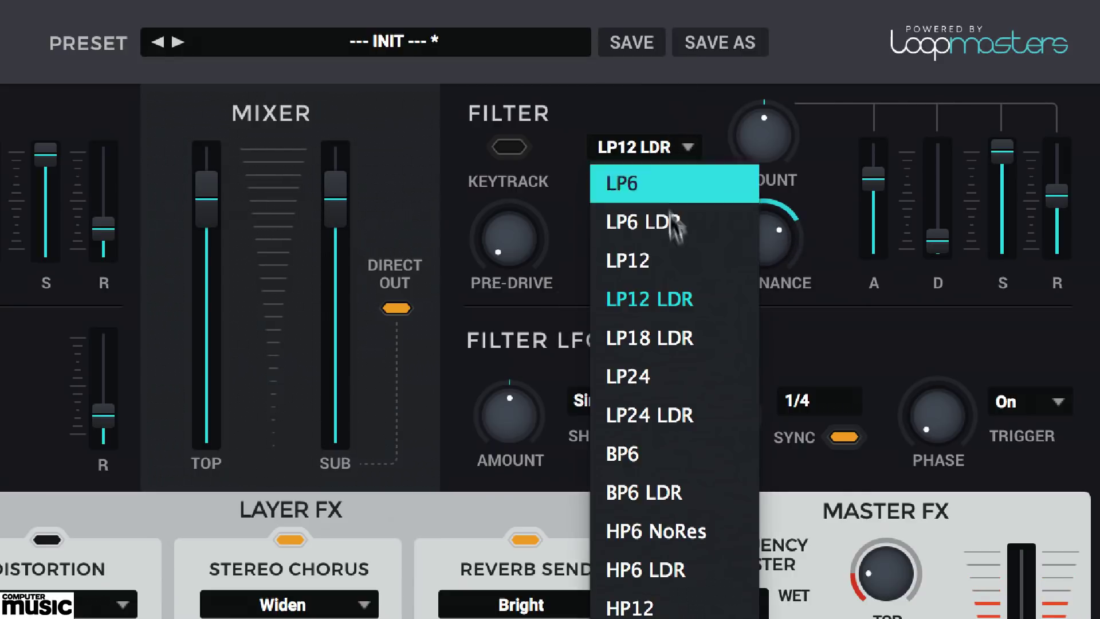
left_click(709, 415)
left_click_drag(654, 233, 652, 273)
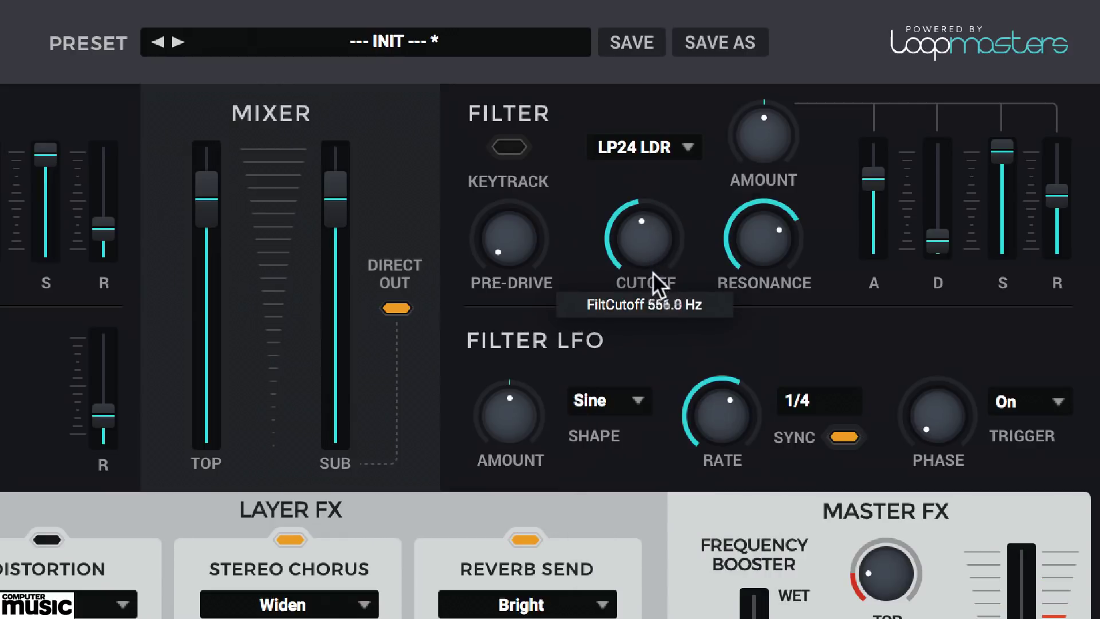
left_click_drag(657, 360, 665, 317)
left_click_drag(667, 278, 668, 174)
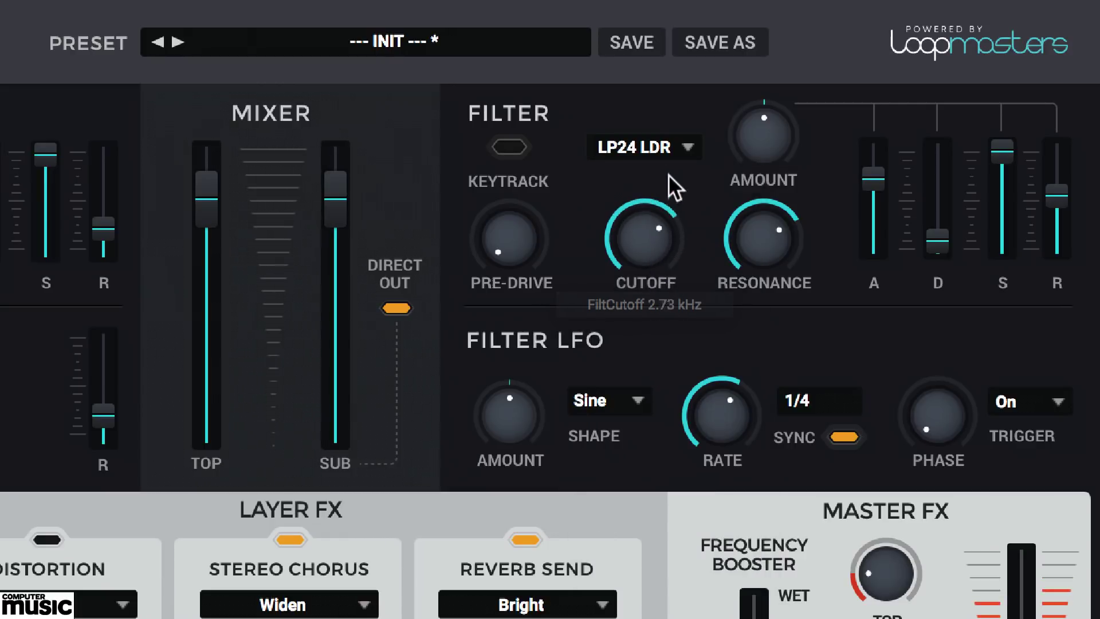
- Try the BP6 LDR filter with pre-drive around 48%, lower resonance and cutoff near 1.43 kHz
left_click(658, 145)
left_click(697, 491)
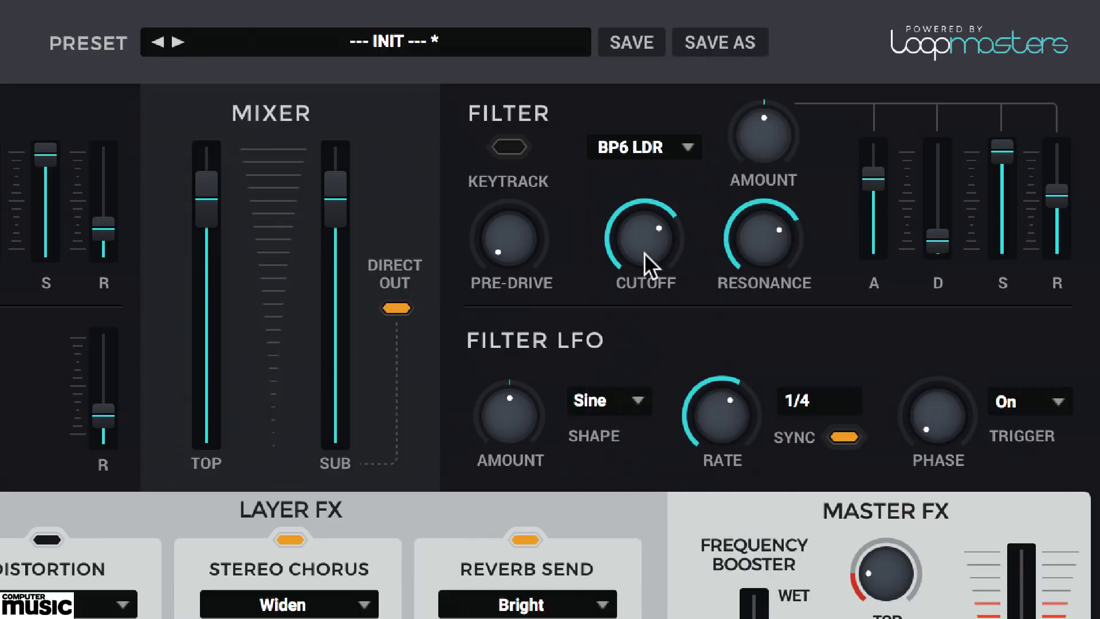
left_click_drag(644, 253, 647, 327)
left_click_drag(641, 435, 641, 448)
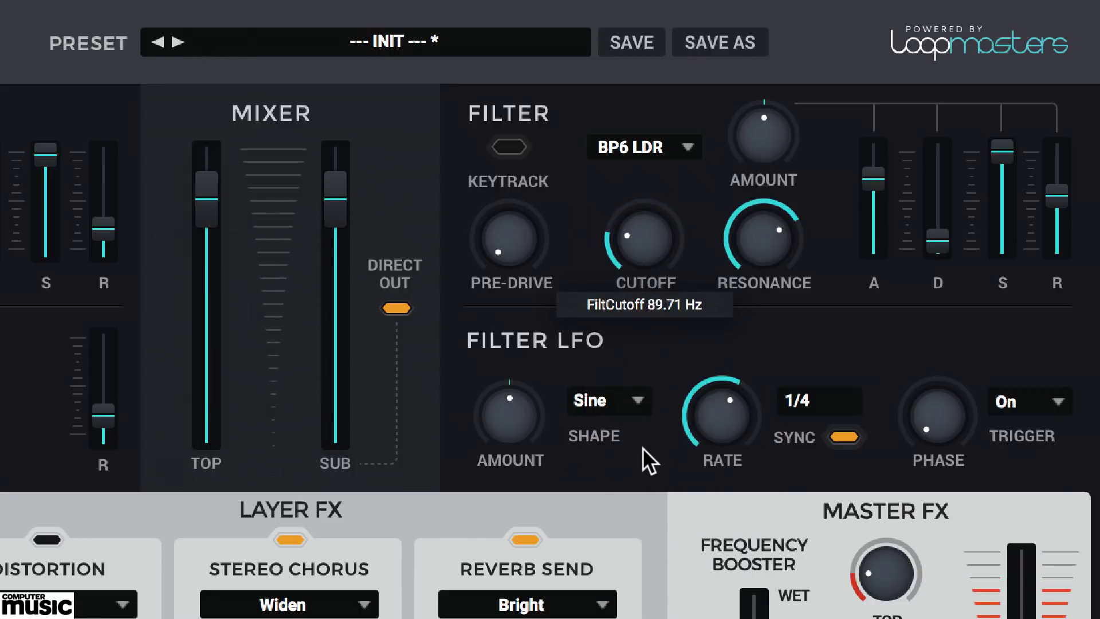
left_click_drag(518, 256, 512, 146)
left_click_drag(604, 223, 668, 162)
left_click_drag(764, 238, 771, 298)
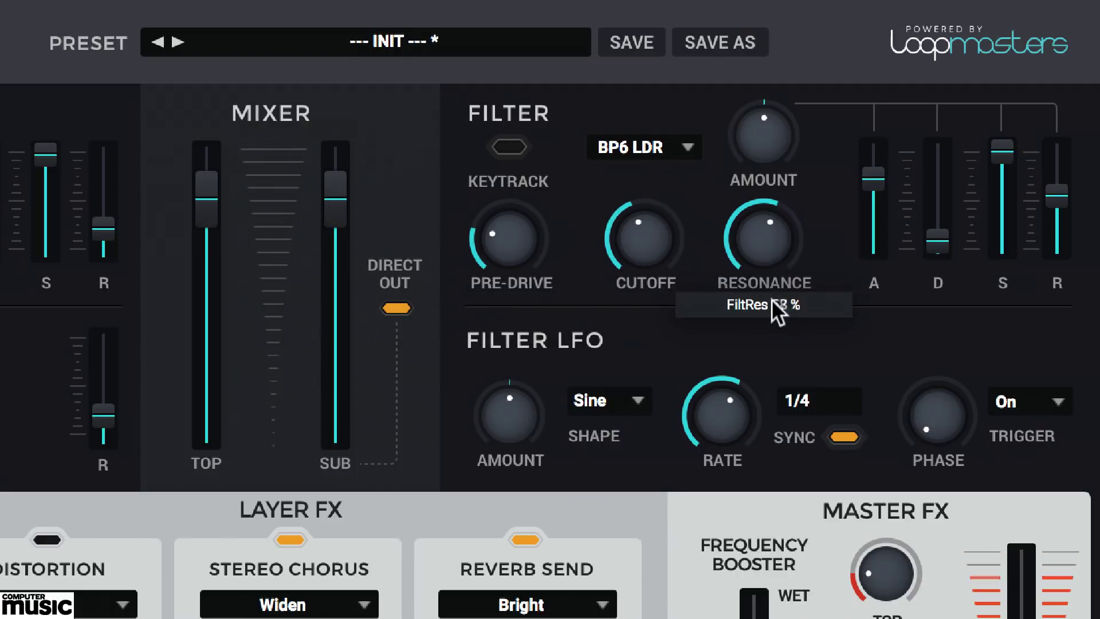
mouse_move(644, 246)
left_mouse_down()
mouse_move(652, 138)
mouse_move(650, 191)
mouse_move(628, 260)
left_mouse_up()
left_click_drag(521, 250, 539, 174)
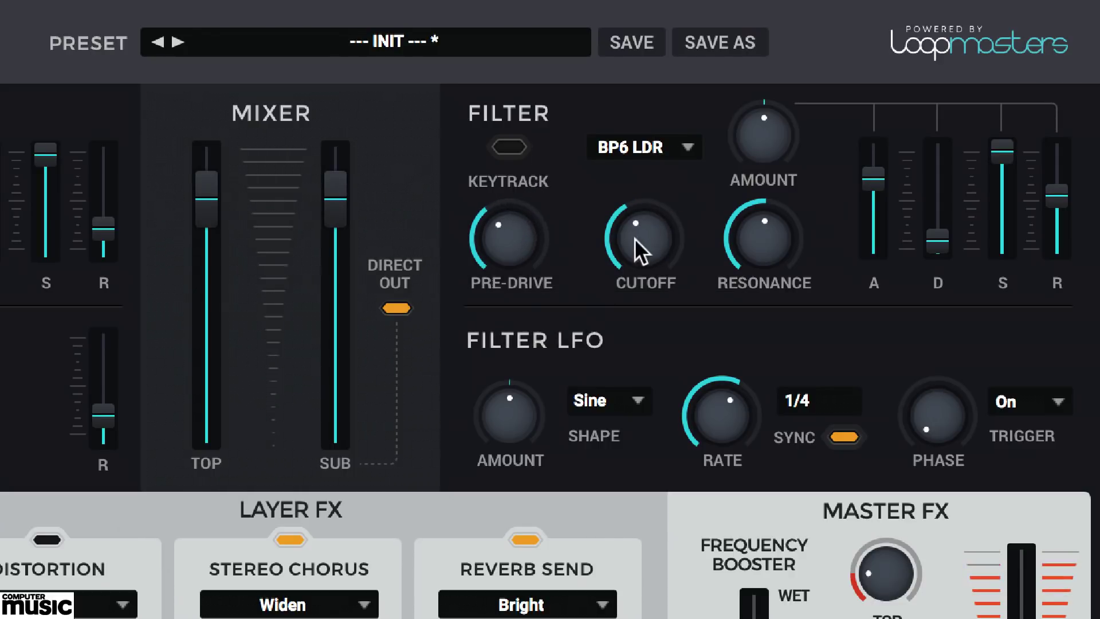
left_click_drag(634, 238, 661, 179)
- Return to the LP24 LDR filter, turn on keytracking and adjust the cutoff
left_click(648, 149)
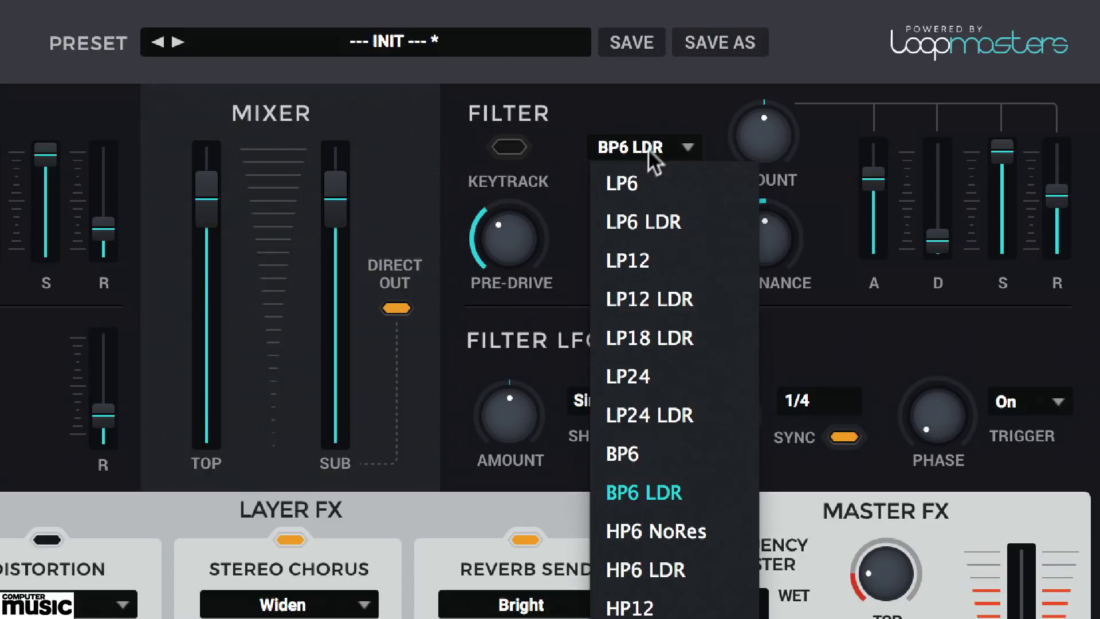
left_click(701, 402)
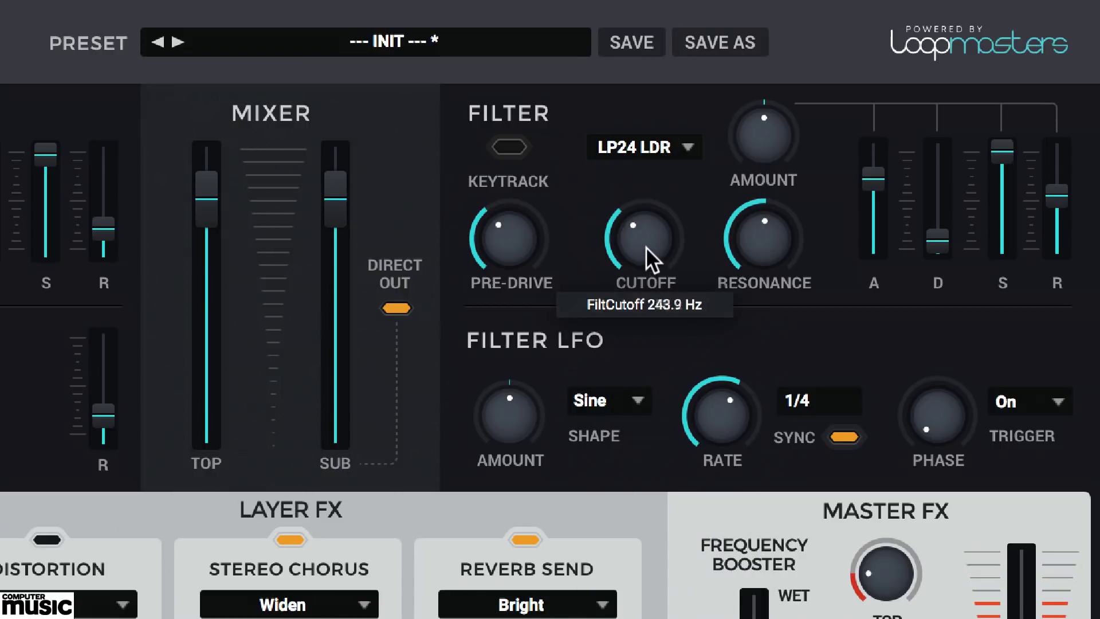
left_click_drag(644, 239, 643, 250)
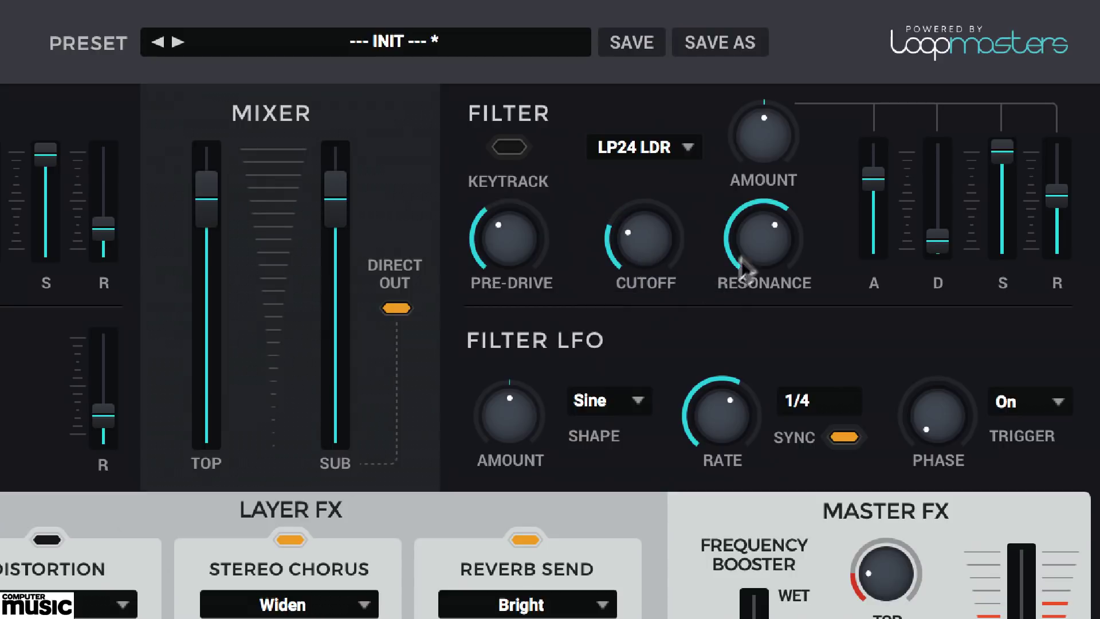
left_click(518, 146)
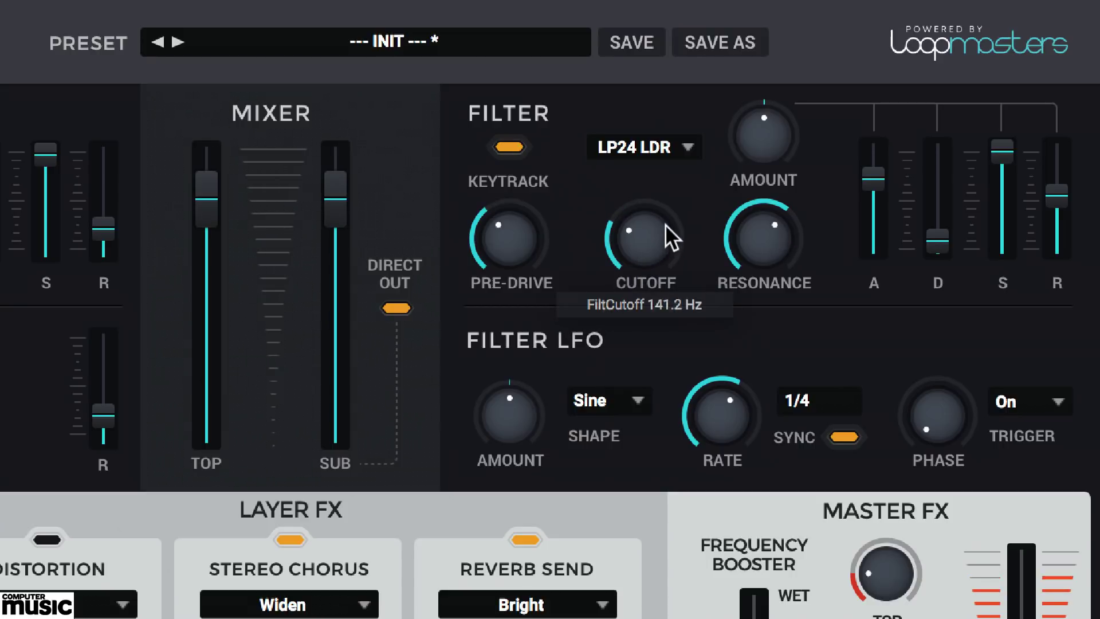
left_click_drag(660, 239, 657, 177)
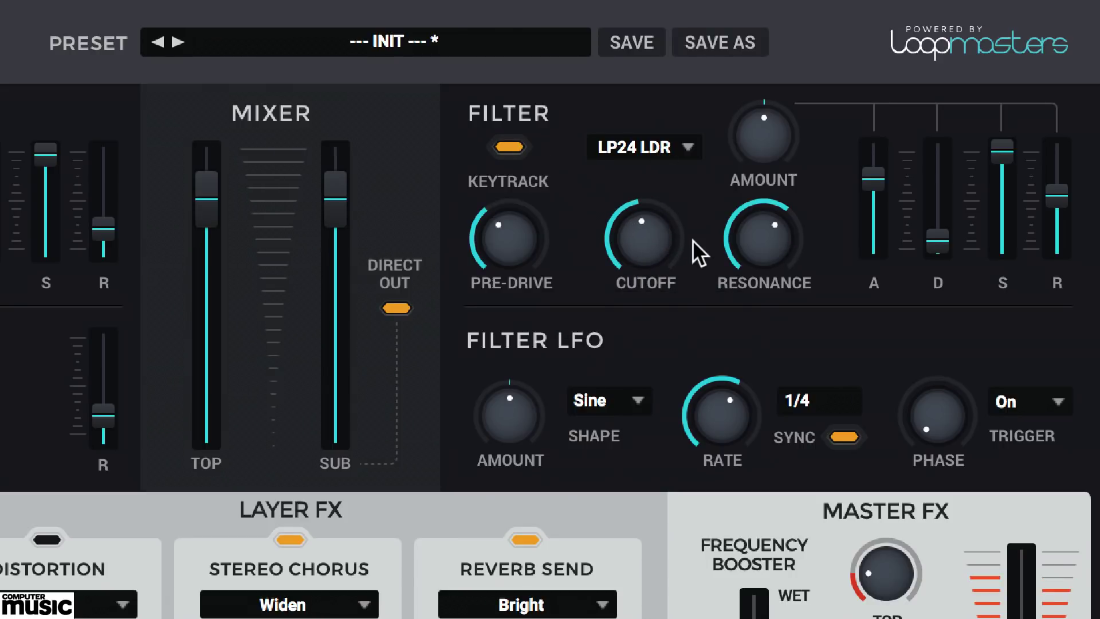
- Sweep the cutoff back to about 300 Hz and raise the filter envelope amount to about 73%
left_click_drag(659, 233, 662, 160)
left_click_drag(660, 105, 656, 276)
left_click_drag(658, 318, 658, 327)
left_click_drag(767, 132, 773, 25)
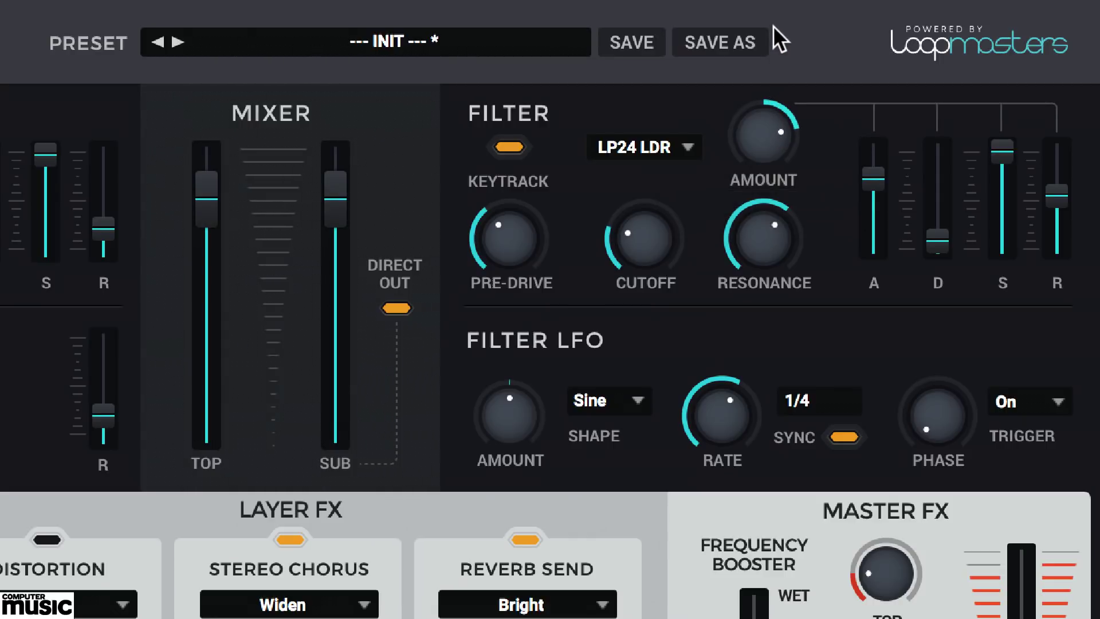
left_click_drag(769, 141, 777, 81)
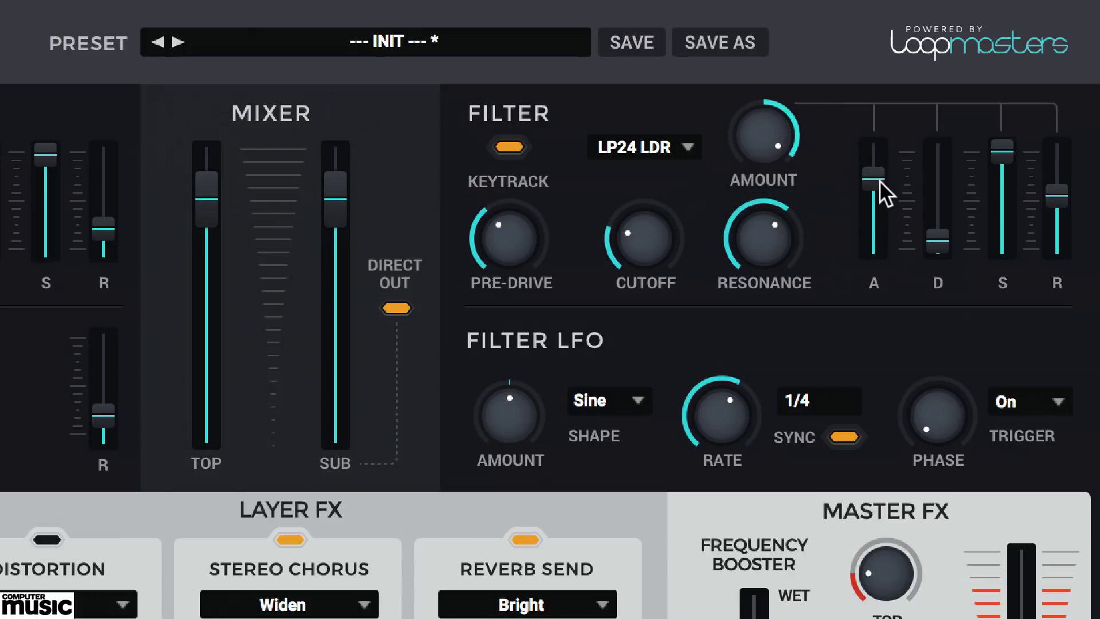
- Lengthen the filter envelope attack and settle the envelope amount at about 71%
left_click_drag(878, 179, 883, 170)
left_click_drag(783, 161, 792, 231)
left_click(771, 120)
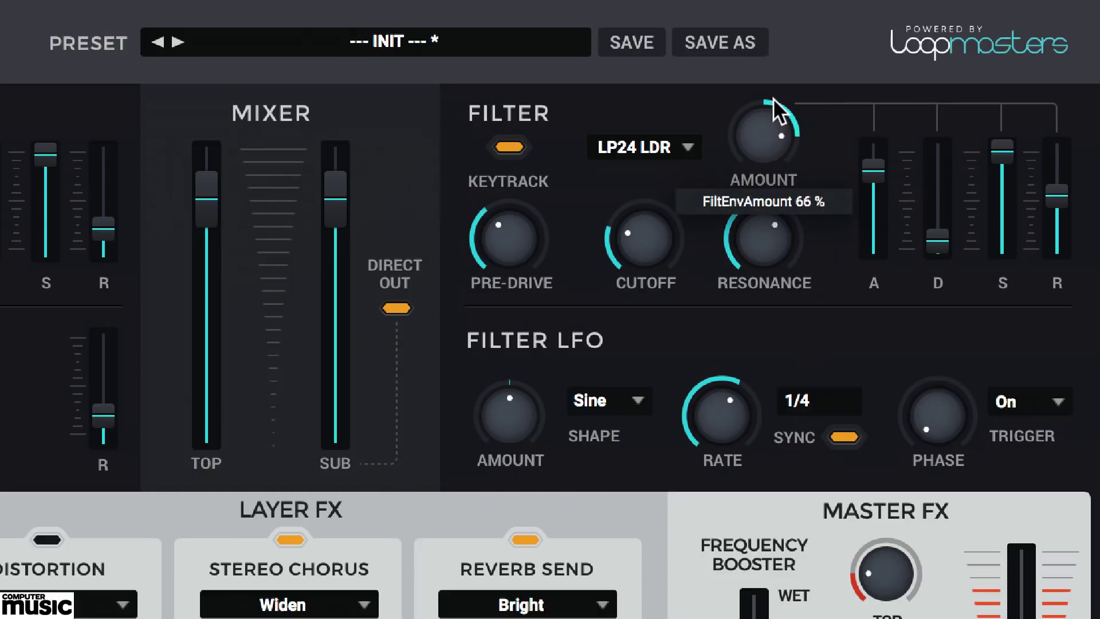
left_click_drag(792, 149, 761, 122)
- Lengthen the filter envelope attack to 1.56 s and turn resonance down to about 39%
left_click_drag(760, 232, 763, 326)
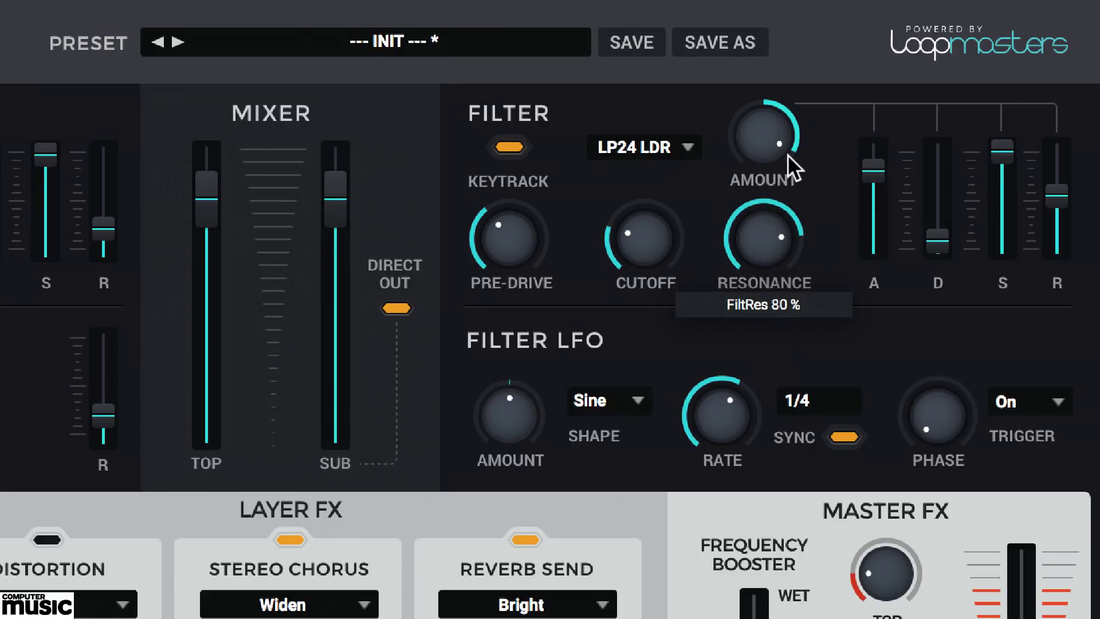
left_click_drag(873, 173, 877, 160)
left_click(773, 252)
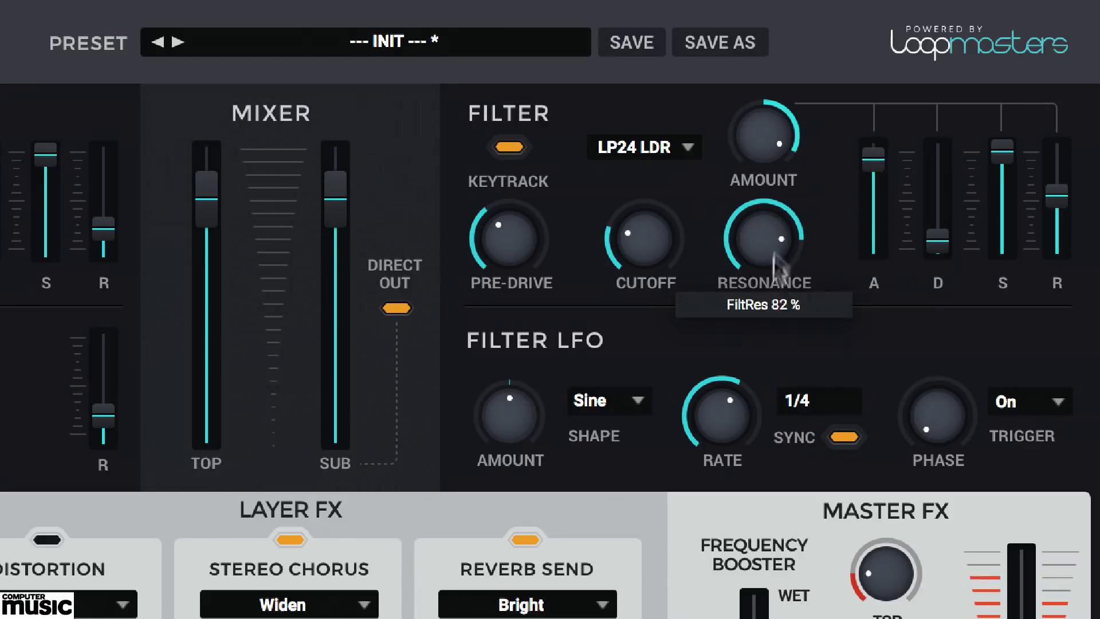
left_click_drag(776, 263, 766, 418)
left_click_drag(787, 496, 792, 344)
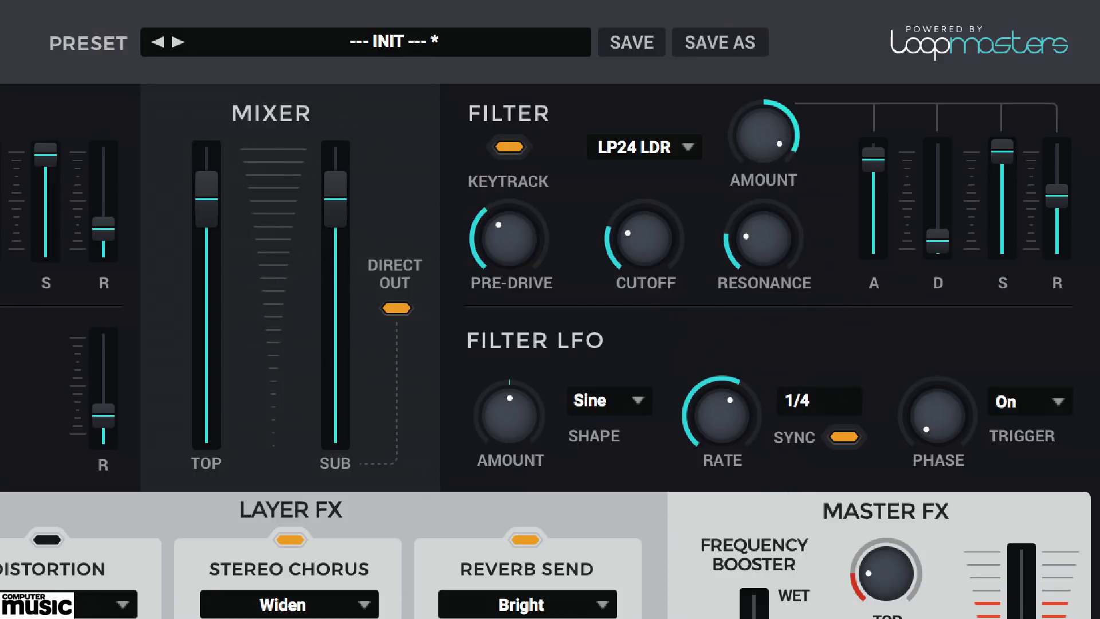
- Reset the filter envelope amount, push the filter LFO amount to full, and sync its rate at 1/8 D
double_click(768, 127)
left_click_drag(524, 408, 528, 366)
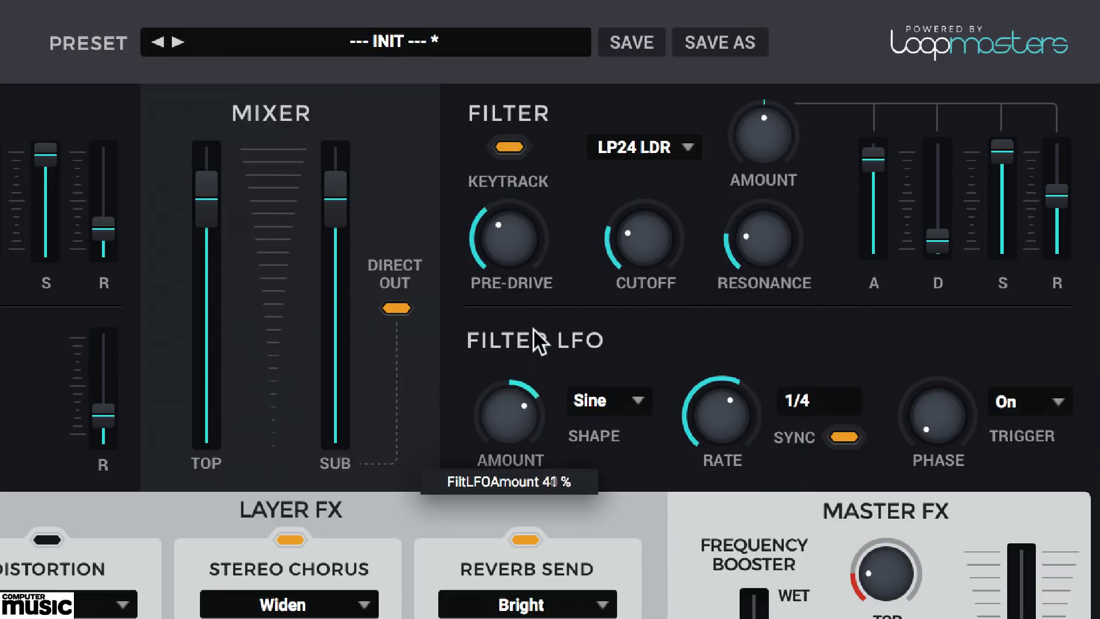
left_click_drag(539, 256, 541, 184)
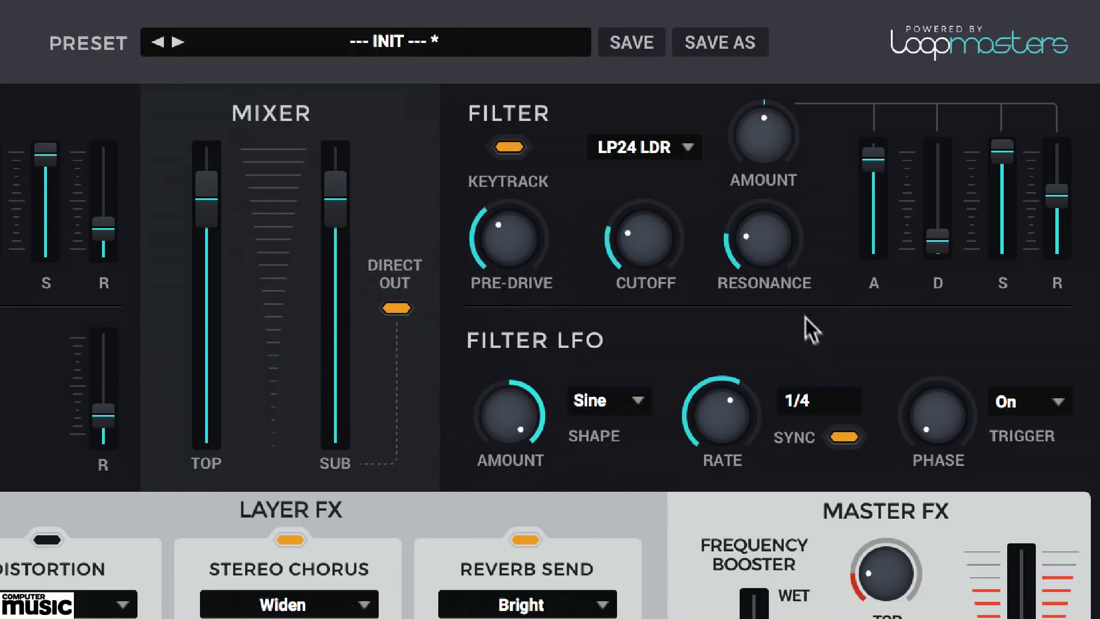
left_click_drag(722, 407, 715, 393)
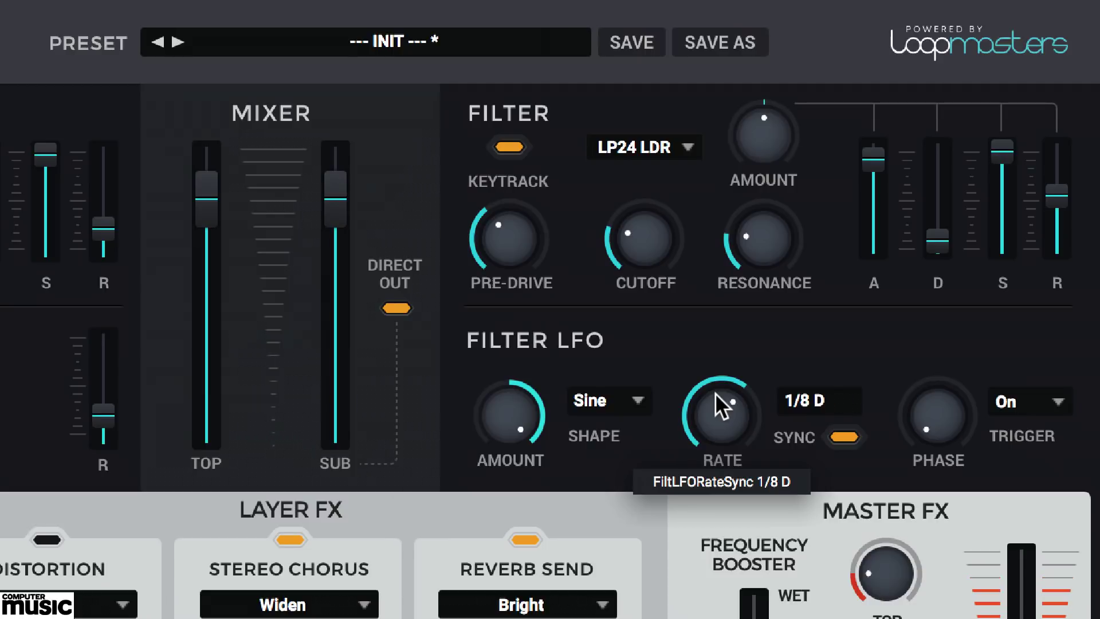
left_click(853, 442)
mouse_move(731, 422)
left_mouse_down()
mouse_move(713, 363)
mouse_move(713, 277)
mouse_move(712, 414)
left_mouse_up()
left_click(847, 436)
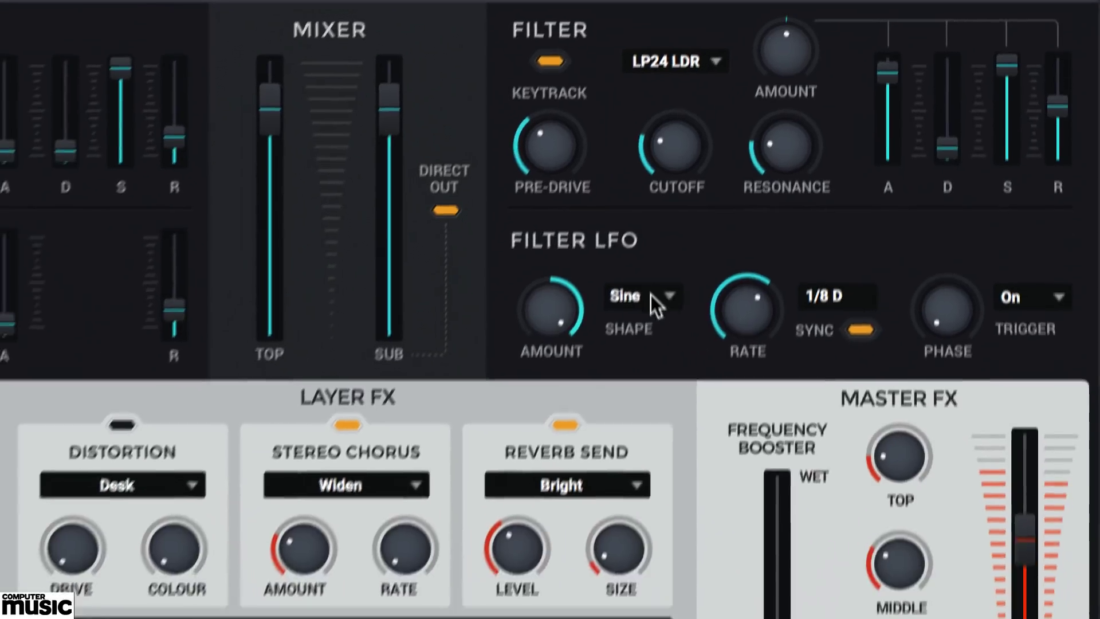
- Try the Square and then Saw LFO shapes, setting filter resonance to 20%
left_click(617, 399)
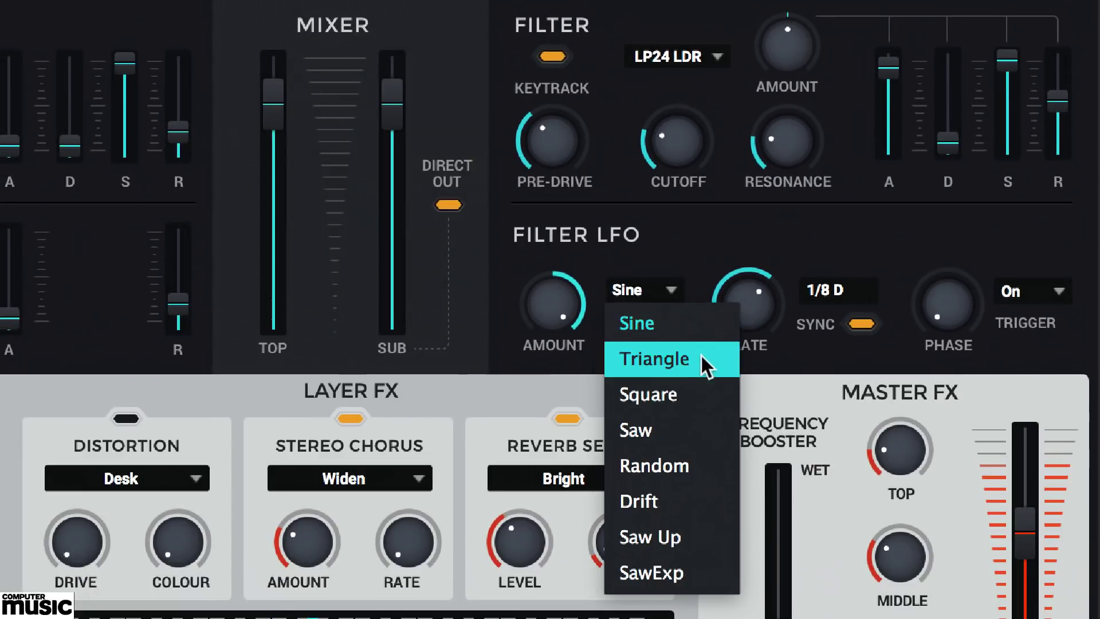
left_click(703, 394)
left_click_drag(793, 187, 814, 98)
left_click(649, 294)
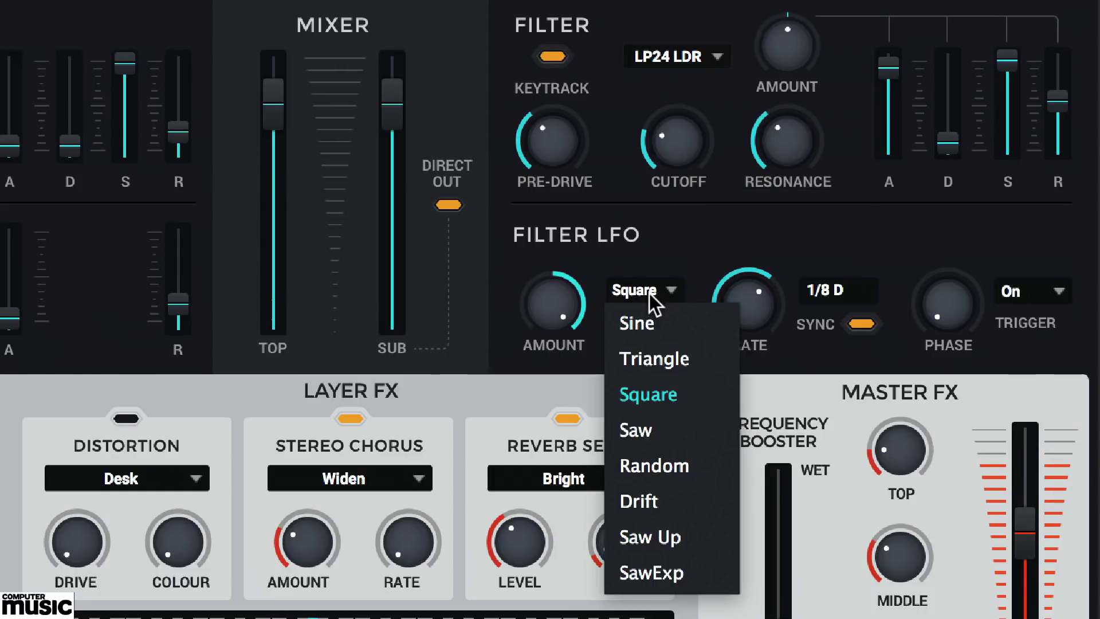
left_click(689, 439)
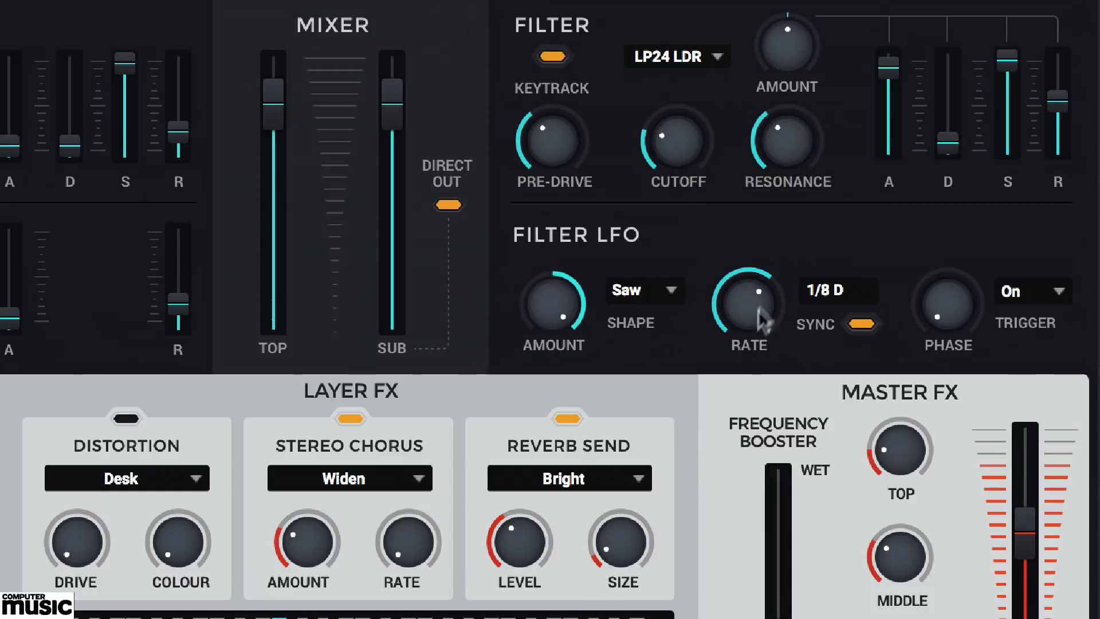
left_click_drag(785, 143, 789, 224)
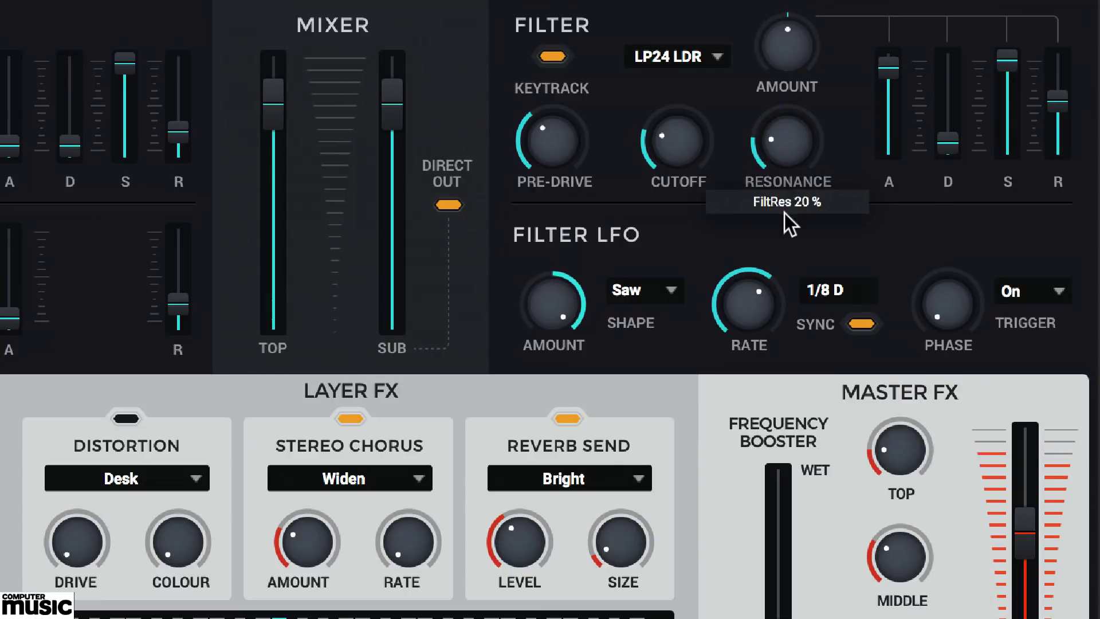
- Choose the Saw Up LFO shape, nudge resonance to 25% and adjust the LFO phase
left_click(643, 301)
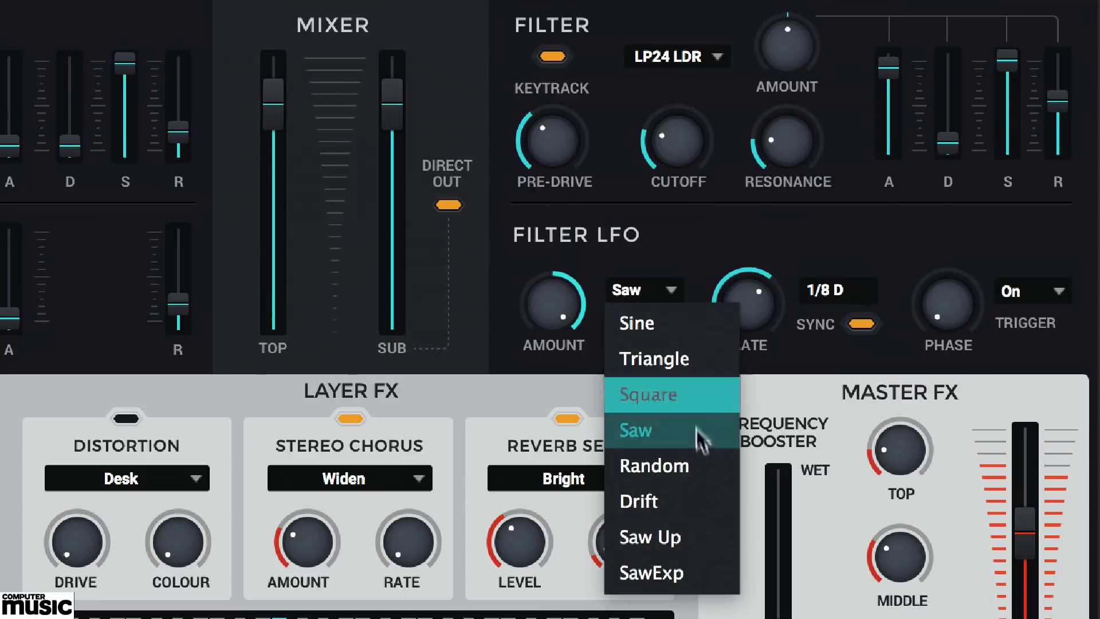
left_click(719, 539)
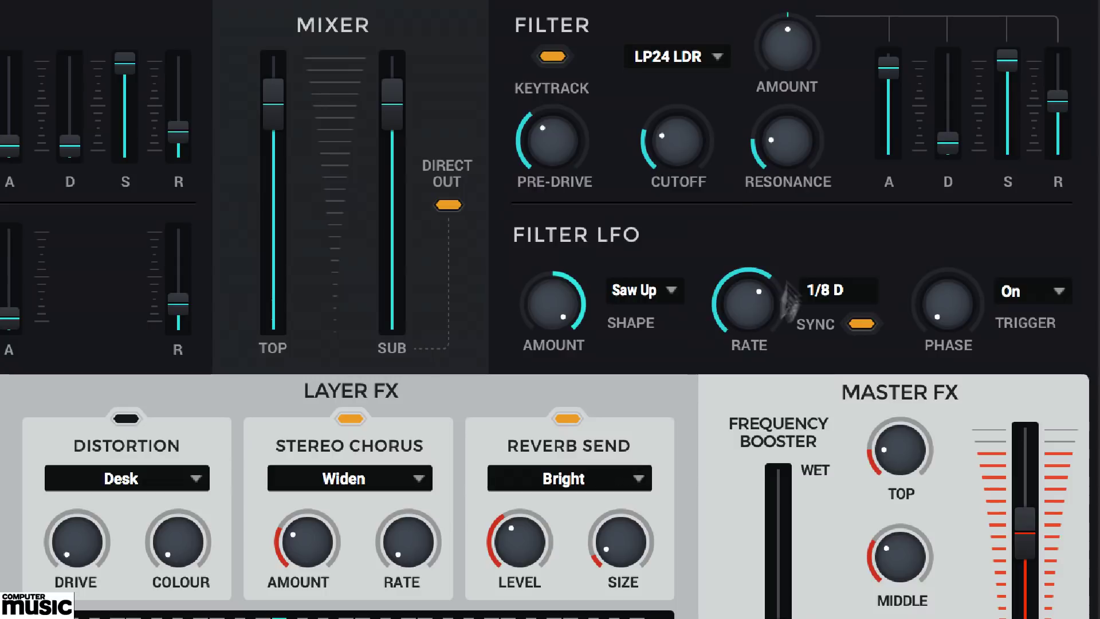
left_click_drag(795, 160, 796, 141)
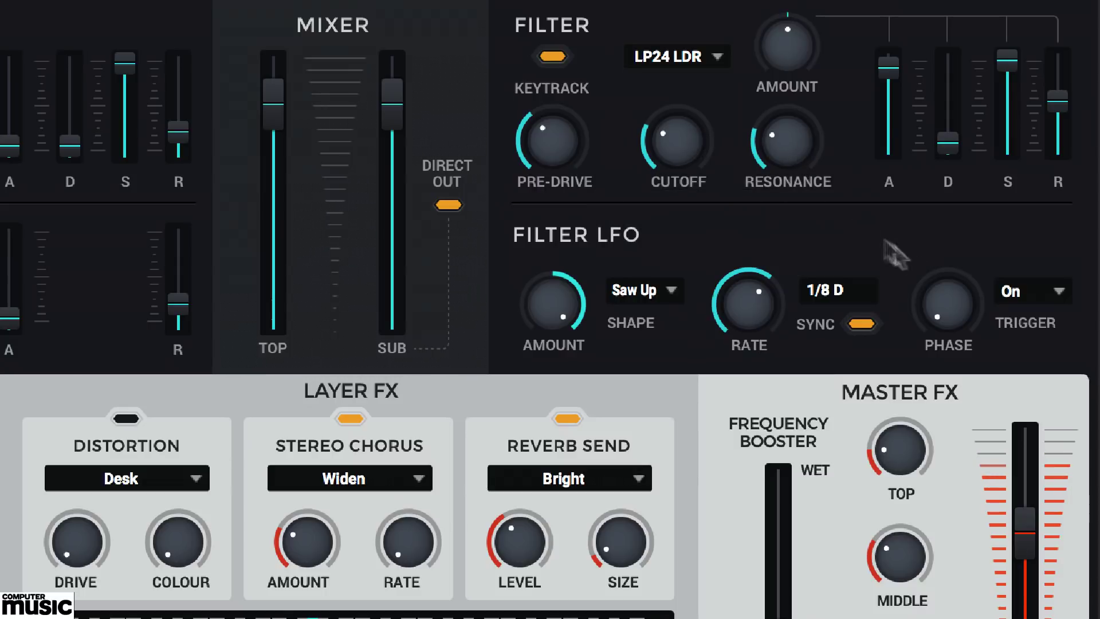
mouse_move(952, 303)
left_mouse_down()
mouse_move(964, 287)
mouse_move(943, 305)
left_mouse_up()
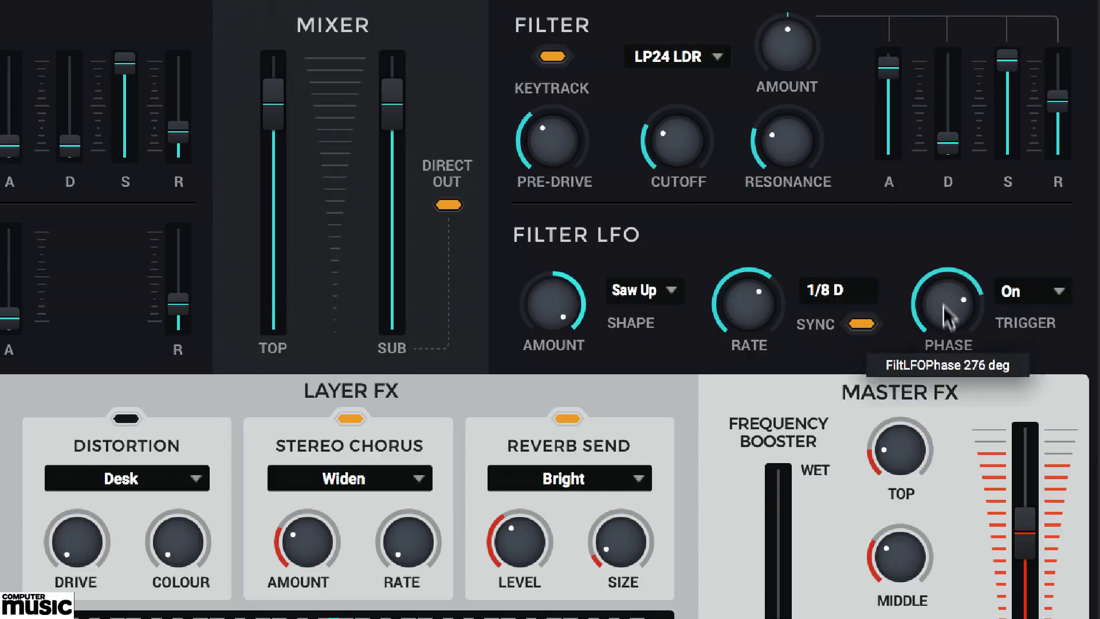
- Turn filter LFO retriggering off and set the LFO phase to 307 degrees
left_click(1025, 294)
left_click(1032, 331)
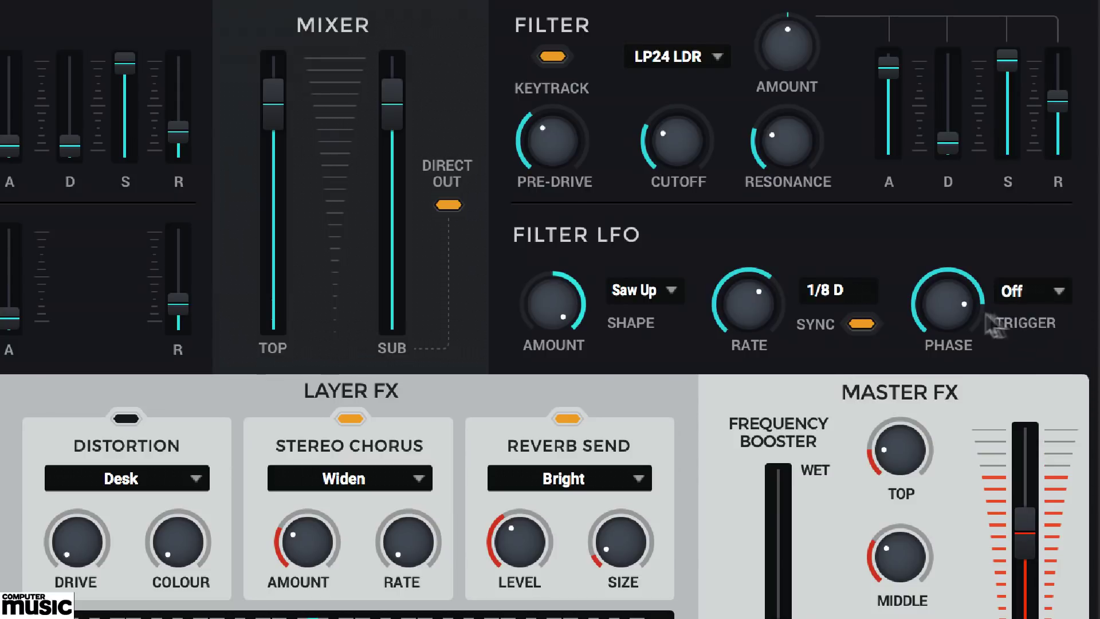
left_click_drag(949, 299, 947, 394)
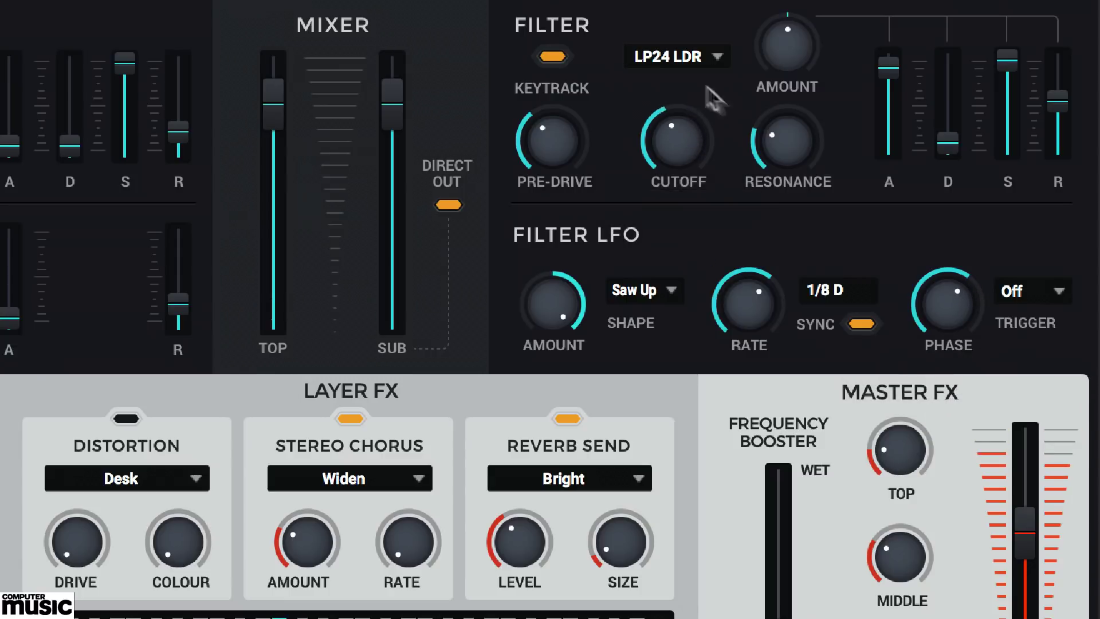
- Sweep the cutoff, raise resonance to 53%, and drop the cutoff to about 54 Hz
mouse_move(790, 140)
left_mouse_down()
mouse_move(796, 166)
mouse_move(803, 138)
left_mouse_up()
left_click_drag(685, 150, 674, 89)
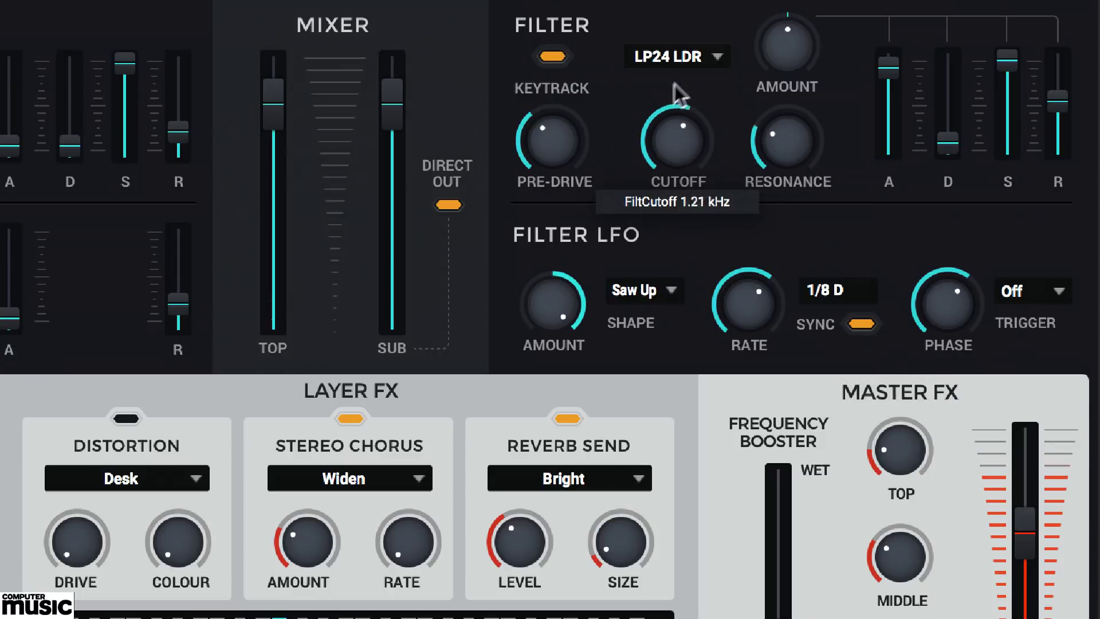
left_click_drag(796, 131, 800, 70)
left_click_drag(693, 154, 683, 137)
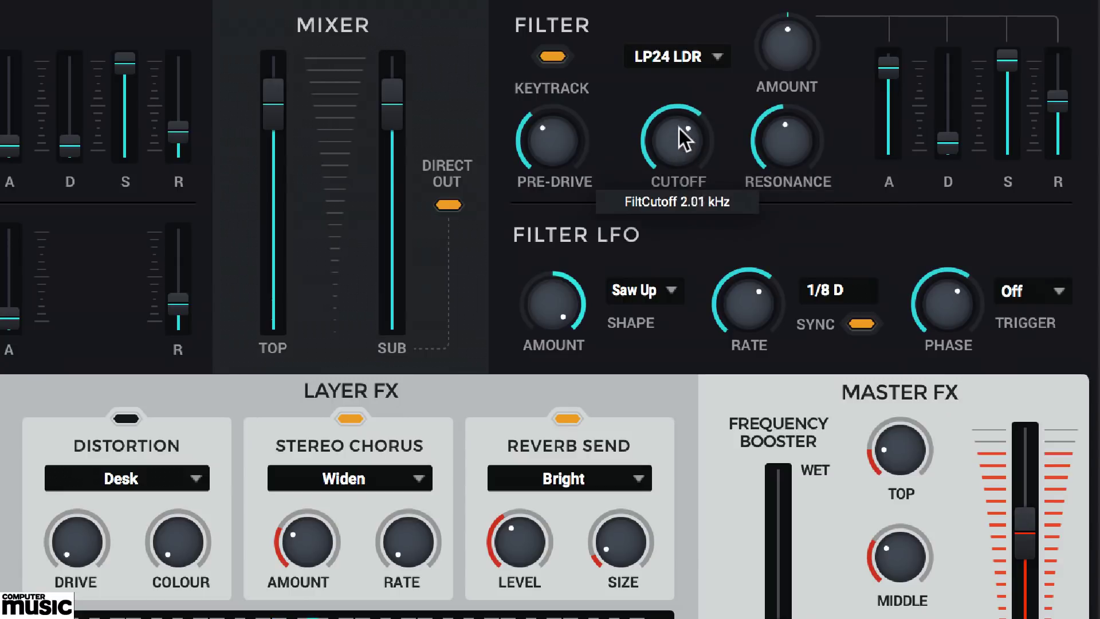
left_click_drag(681, 92, 694, 300)
left_click_drag(788, 160, 797, 107)
left_click_drag(693, 139, 676, 213)
- Switch the filter LFO to SawExp, lower its phase and turn retriggering back on
left_click(645, 291)
left_click(705, 580)
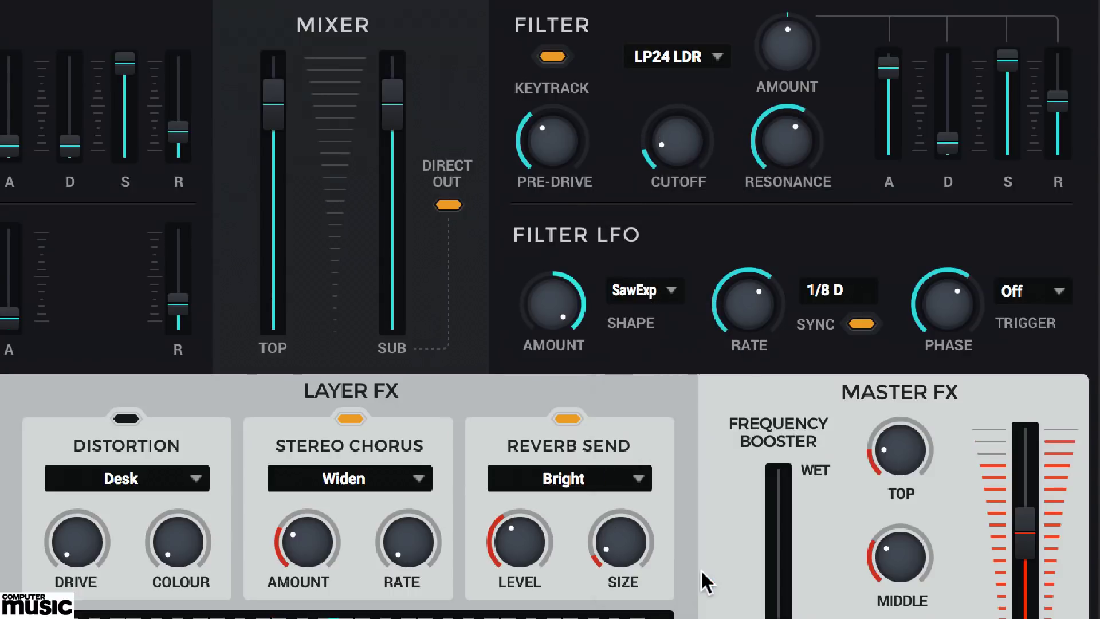
left_click_drag(972, 314, 952, 515)
left_click(1031, 293)
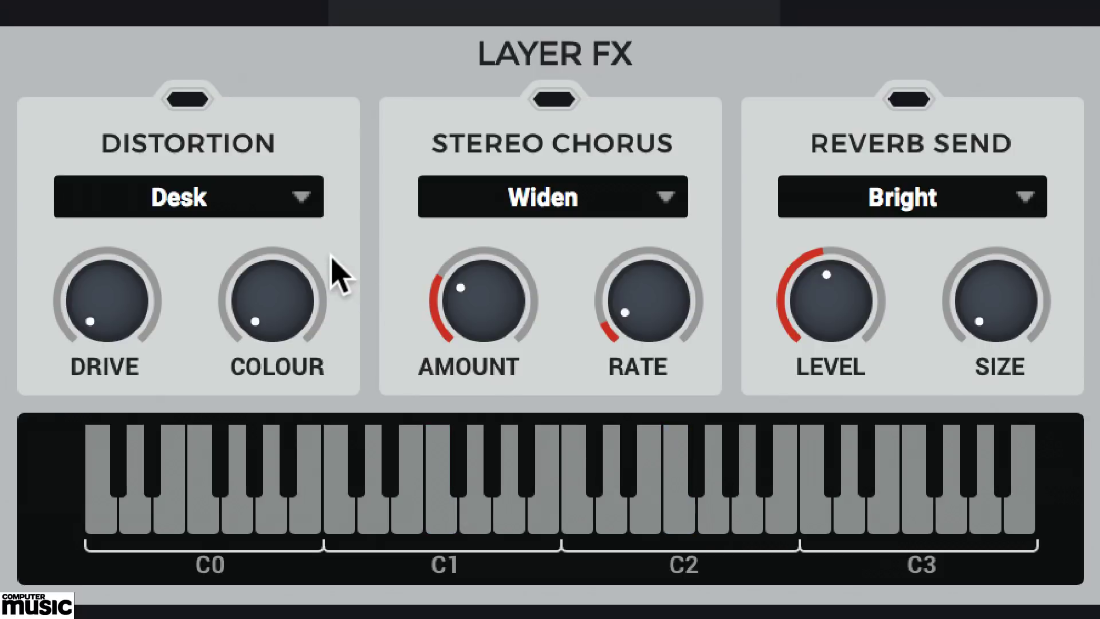
- Enable the Distortion, Stereo Chorus and Reverb Send units in Layer FX
left_click(189, 101)
left_click(553, 99)
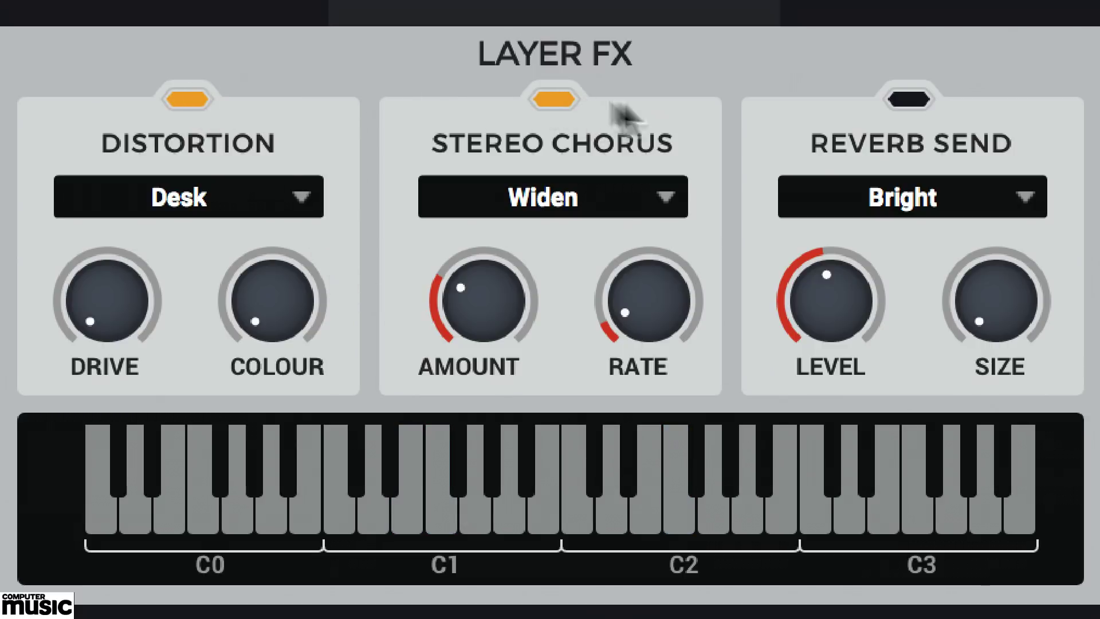
left_click(915, 99)
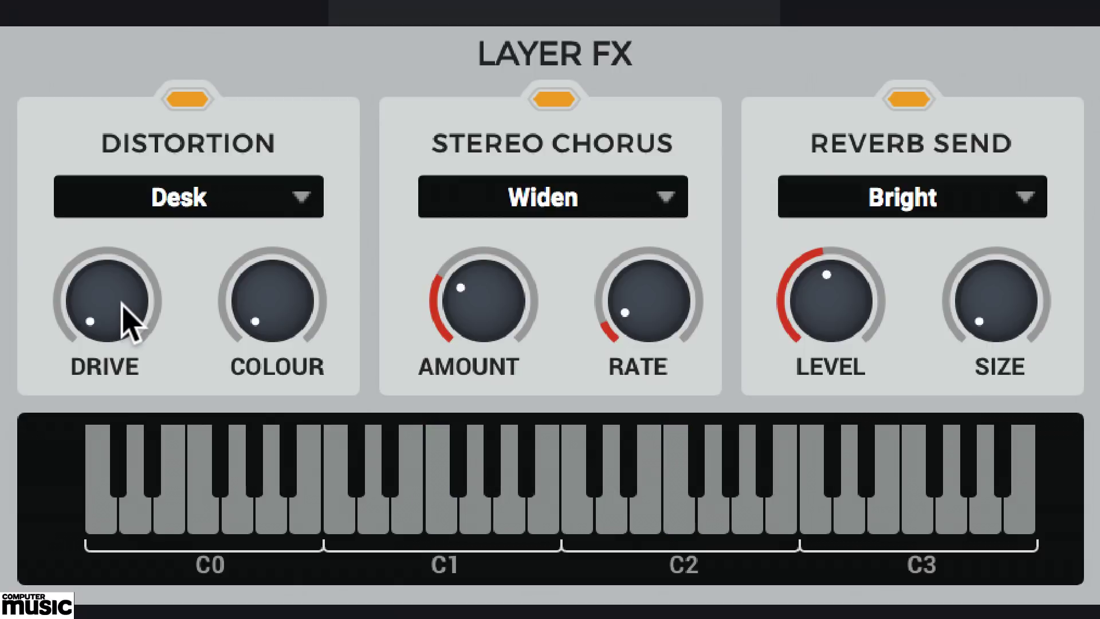
- Audition Desk distortion drive up to about 54% and colour up to maximum, then pull colour down to about 8%
left_click_drag(118, 298, 140, 113)
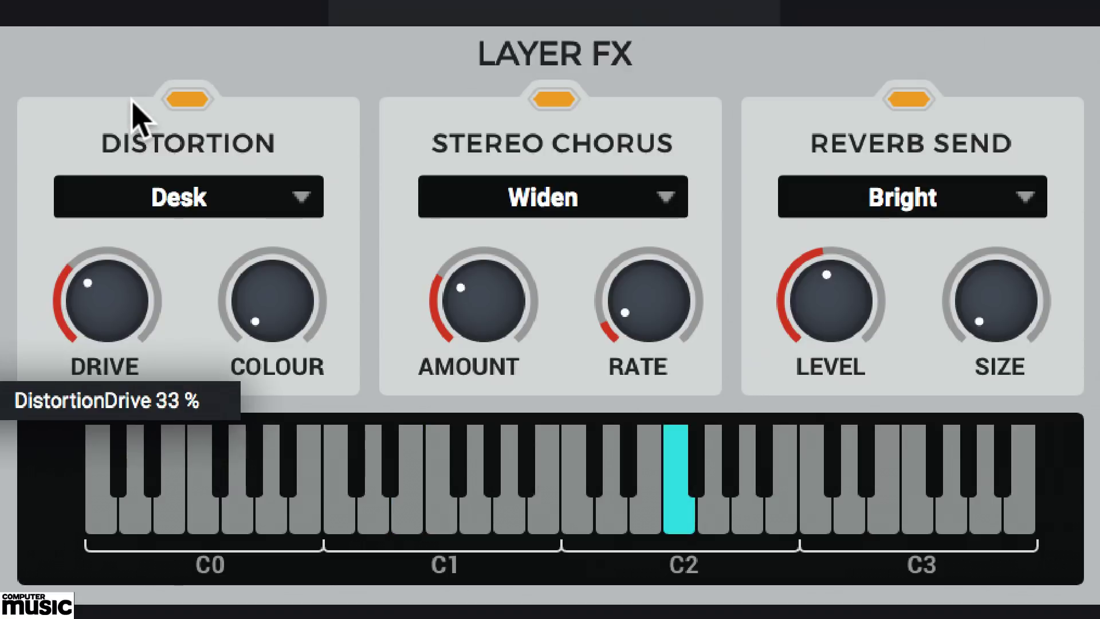
left_click_drag(275, 336, 275, 11)
left_click_drag(147, 278, 195, 295)
left_click_drag(281, 301, 298, 3)
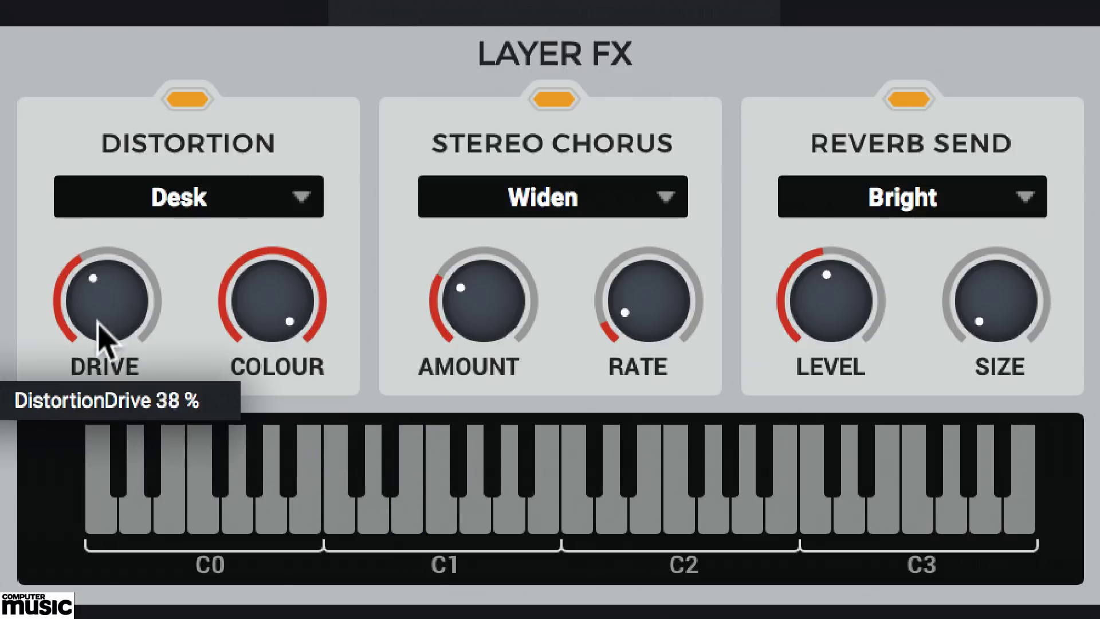
left_click_drag(98, 322, 105, 299)
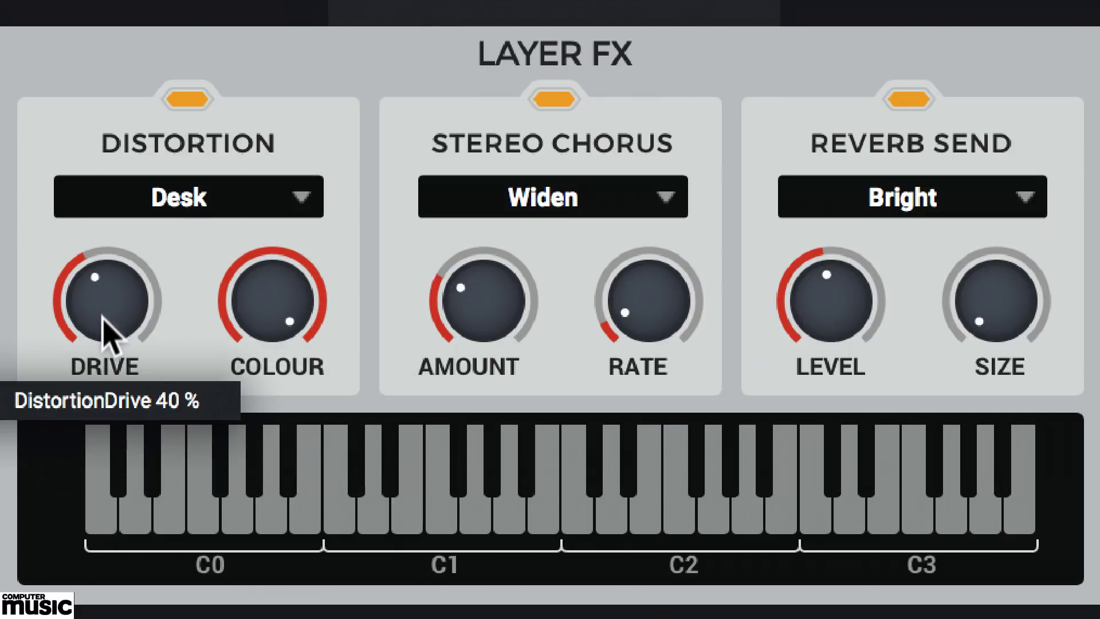
left_click_drag(290, 343, 289, 352)
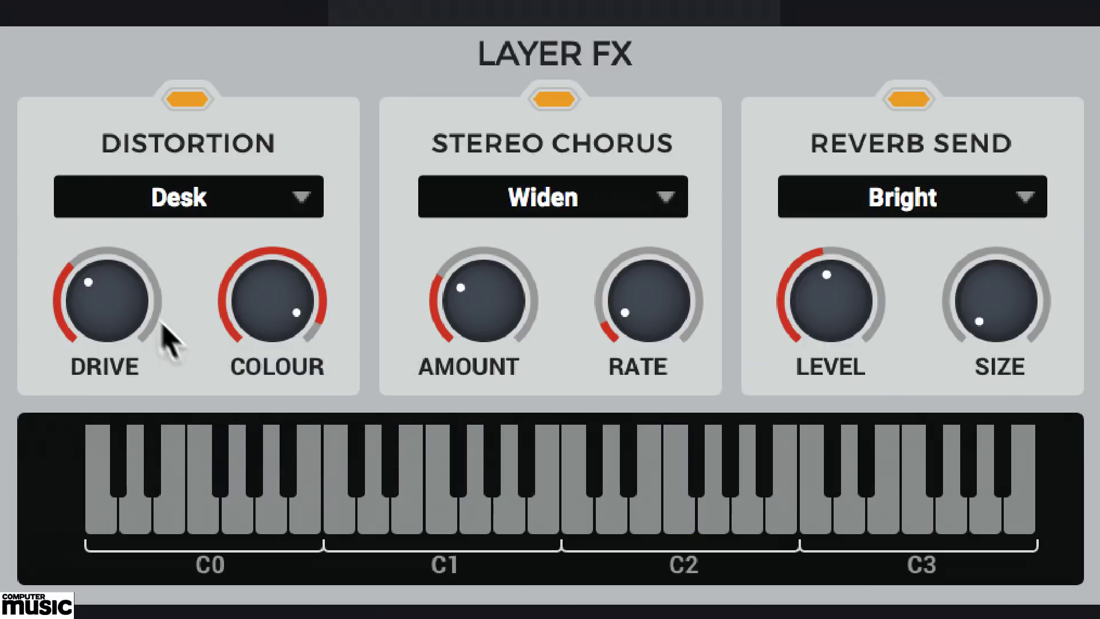
left_click_drag(156, 319, 155, 321)
left_click_drag(131, 302, 116, 199)
left_click_drag(312, 304, 305, 493)
left_click_drag(106, 304, 123, 375)
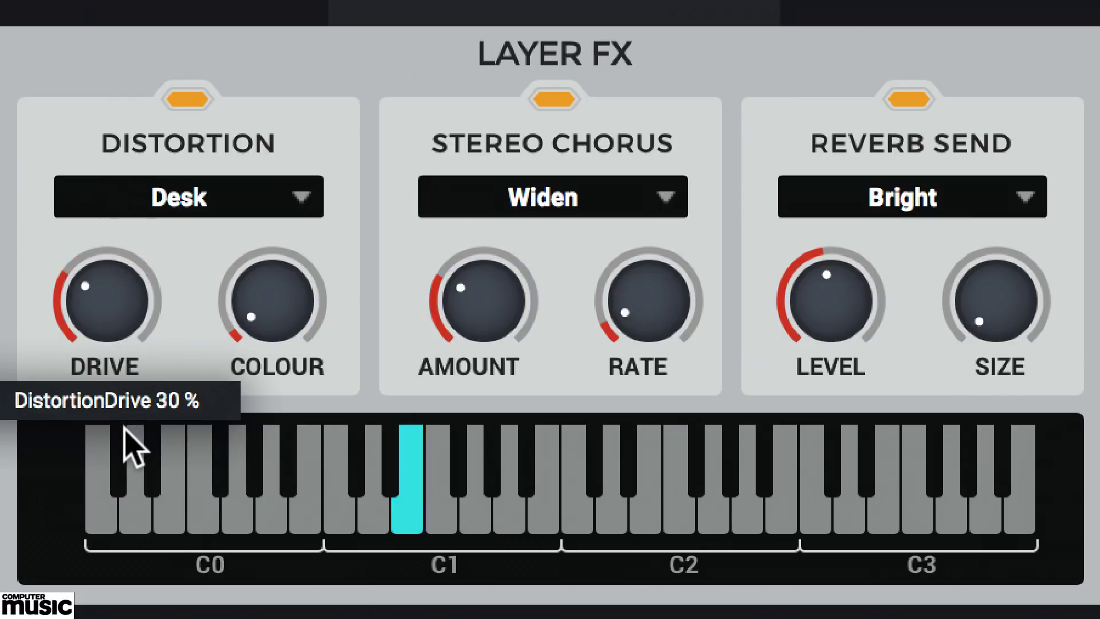
- Audition the Drive distortion type, with drive around 25% and colour around 37%
left_click_drag(125, 426, 127, 434)
left_click(251, 195)
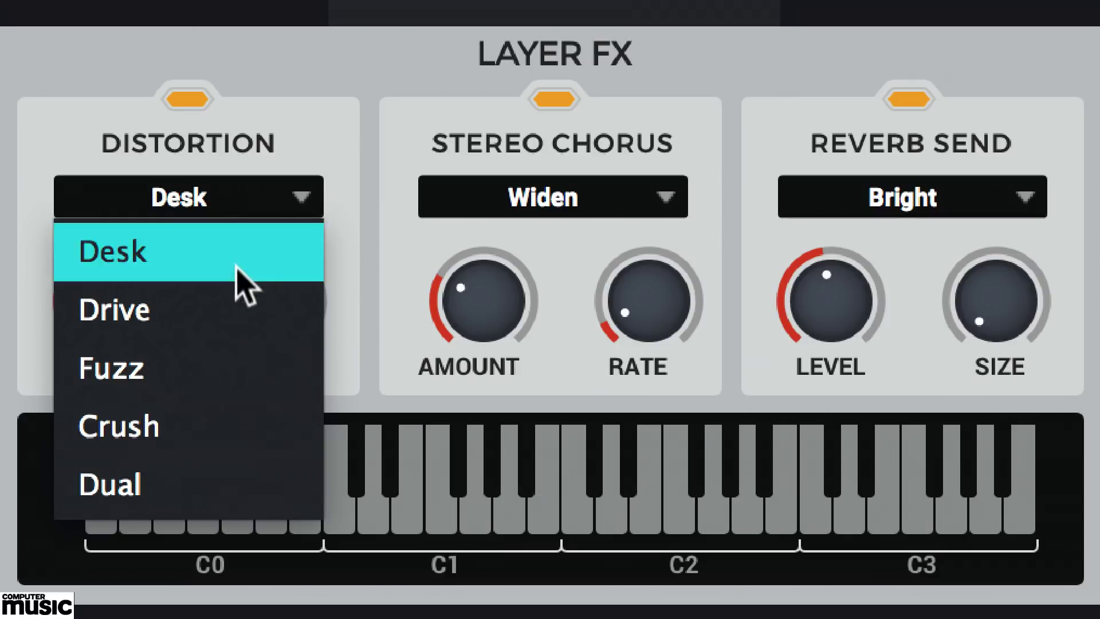
left_click(240, 321)
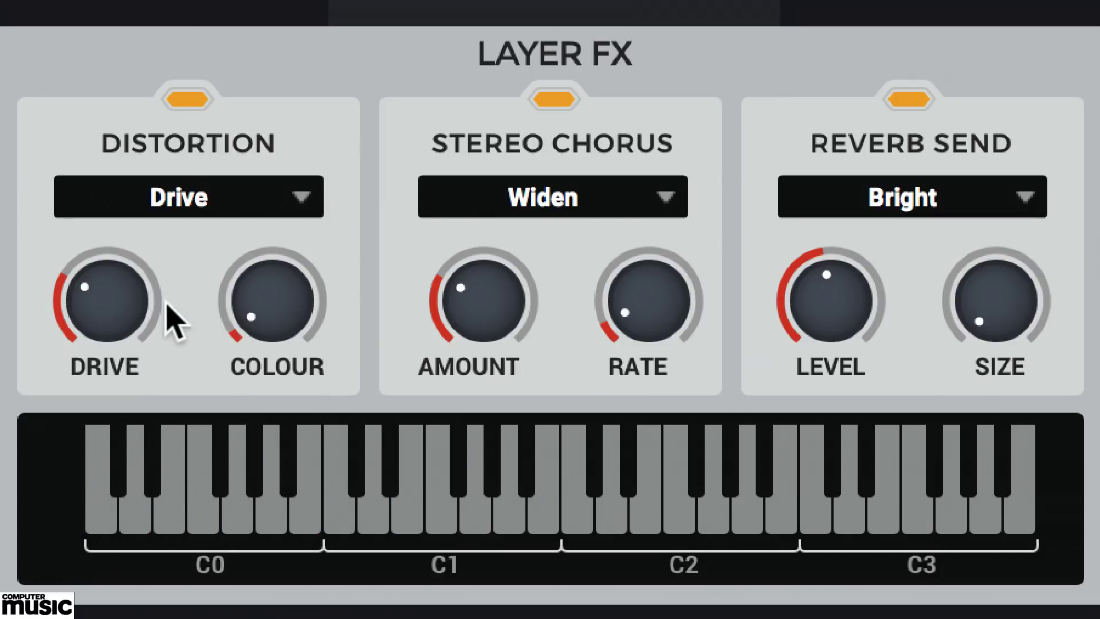
left_click_drag(167, 305, 140, 412)
left_click_drag(277, 341, 284, 380)
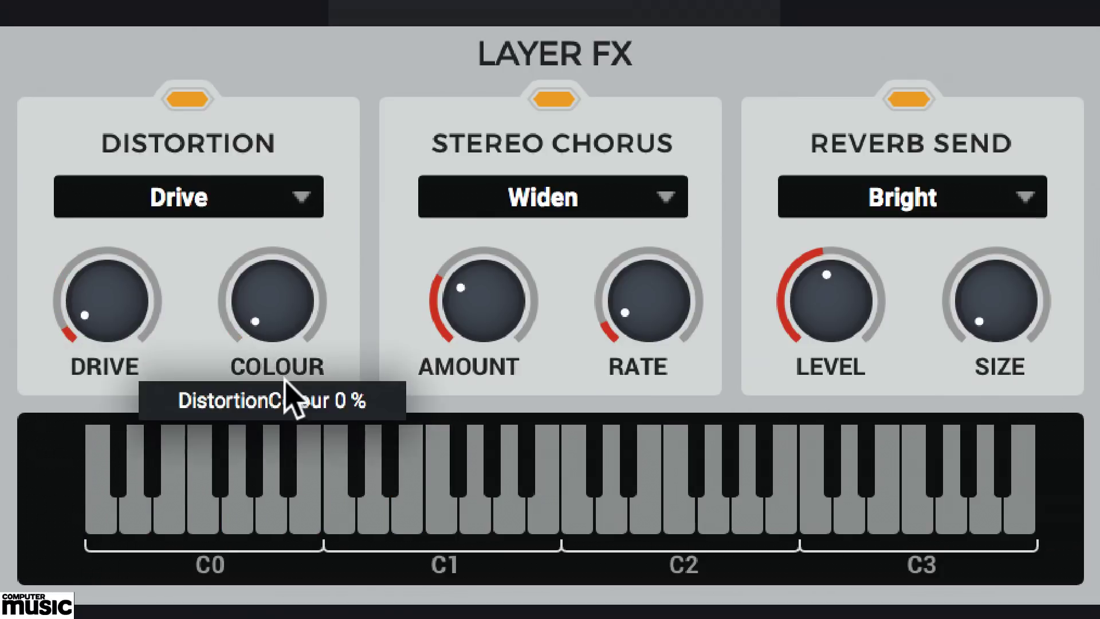
left_click_drag(140, 307, 155, 258)
left_click_drag(269, 289, 282, 1)
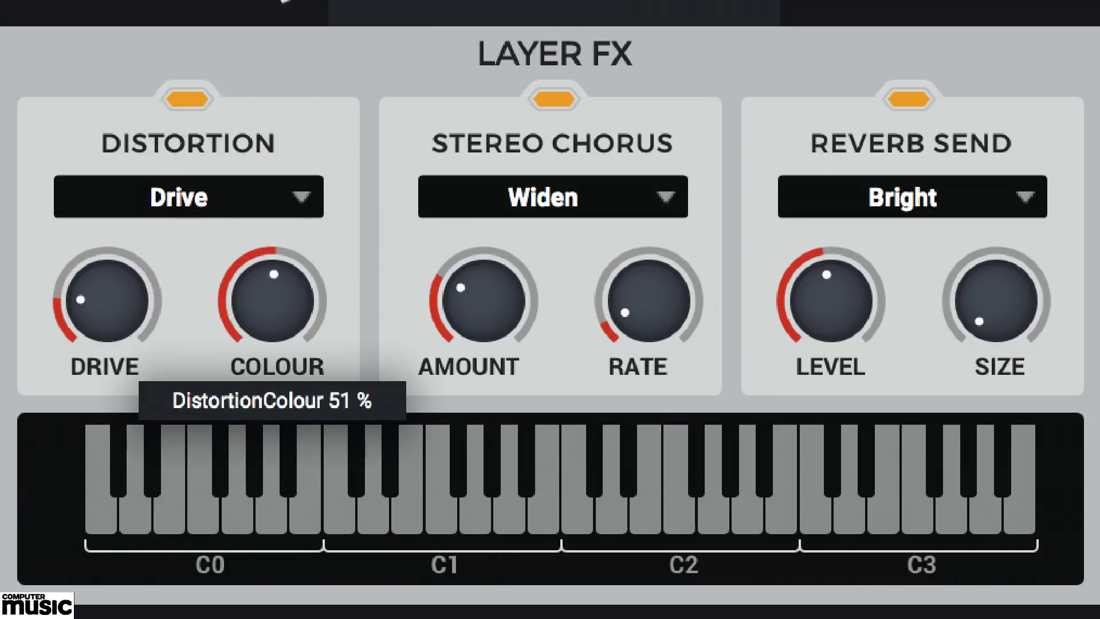
left_click_drag(128, 327, 135, 294)
left_click_drag(279, 310, 295, 601)
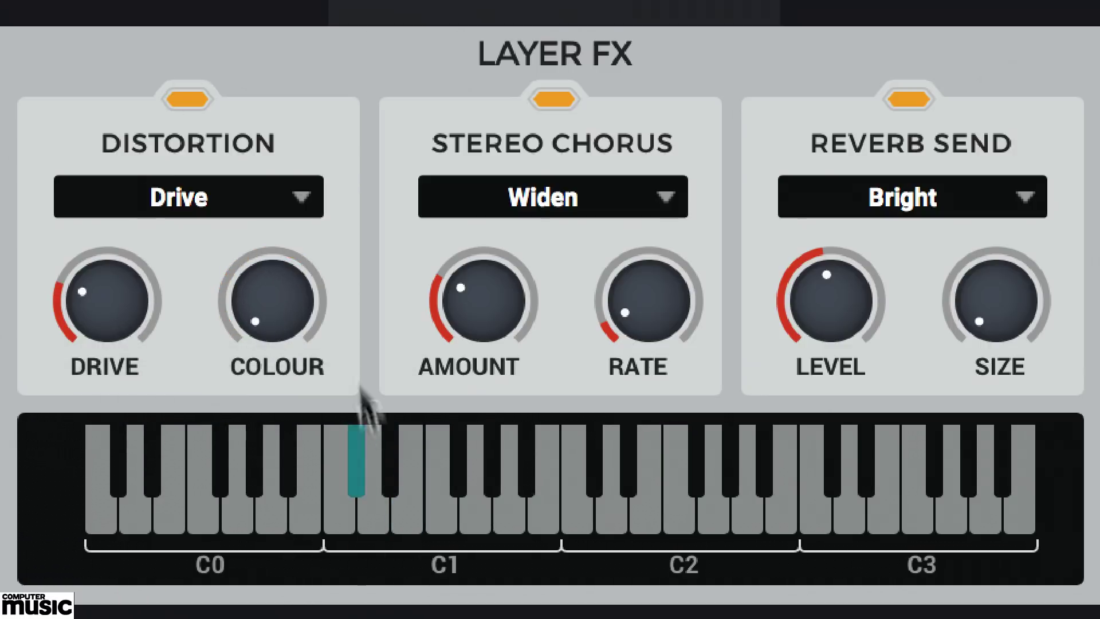
- Audition the Fuzz distortion type, with drive around 32% and colour at 35%
left_click(285, 213)
left_click(220, 366)
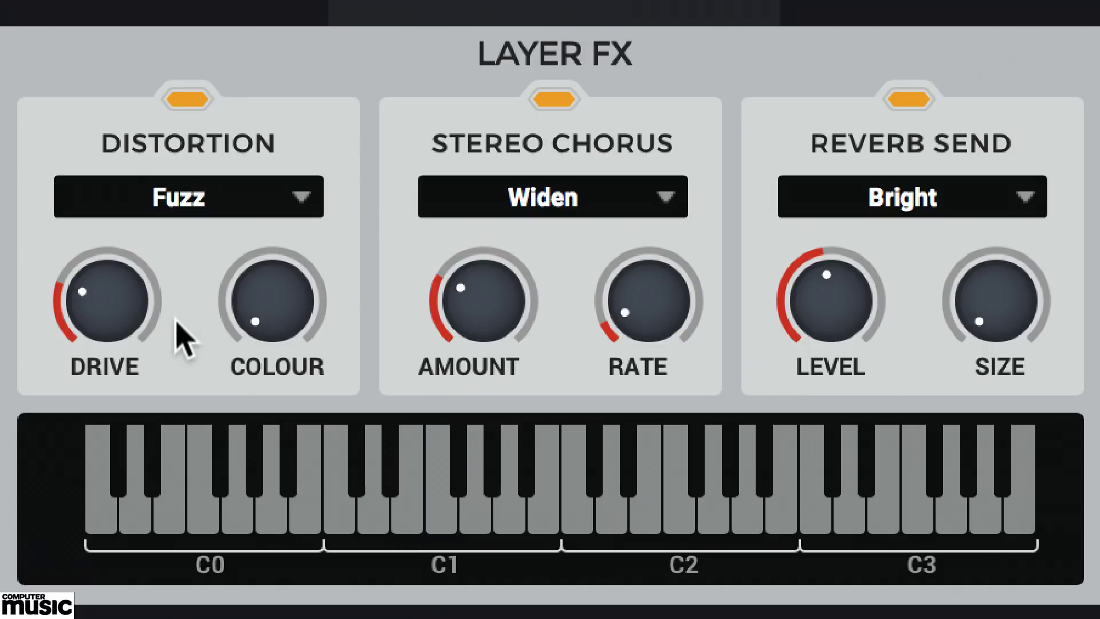
left_click_drag(136, 306, 293, 17)
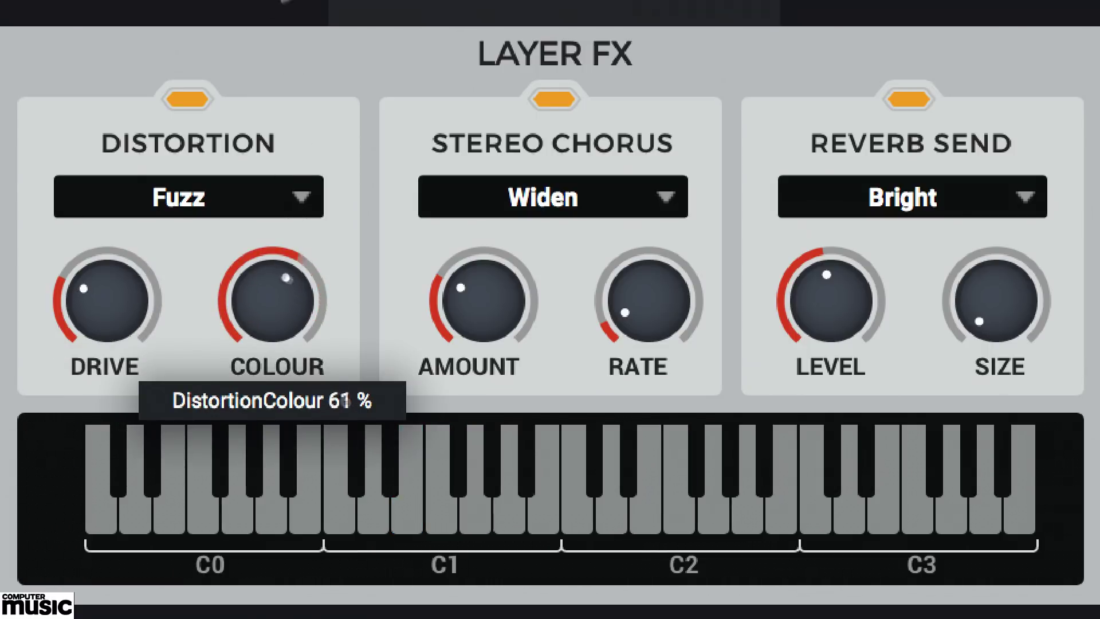
left_click_drag(289, 275, 290, 363)
left_click_drag(117, 297, 127, 146)
left_click_drag(133, 214, 139, 278)
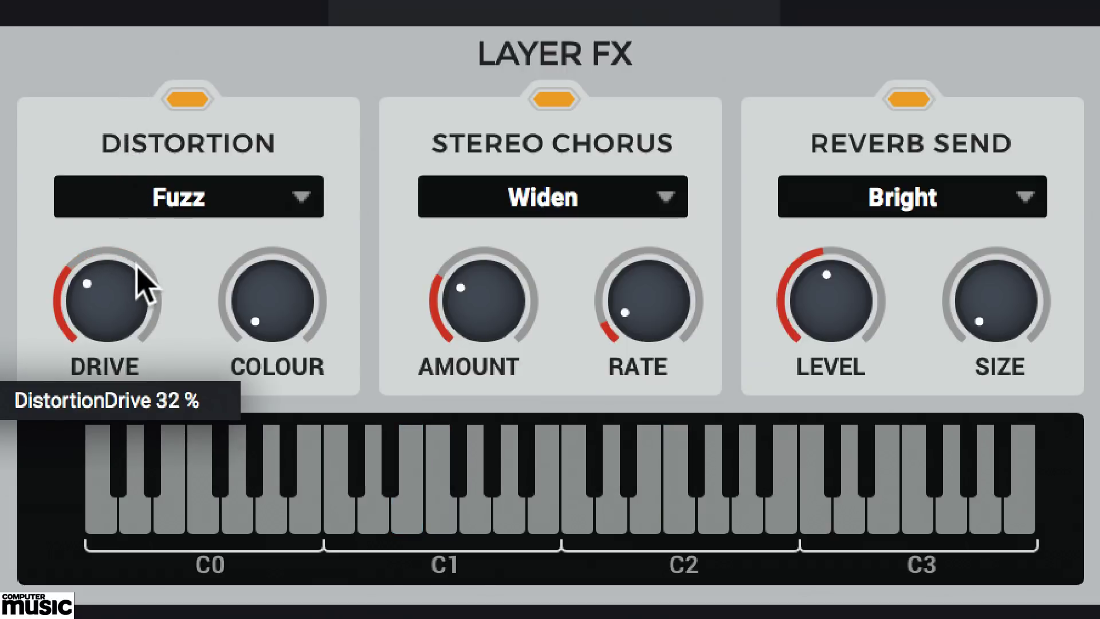
mouse_move(302, 302)
left_mouse_down()
mouse_move(311, 136)
mouse_move(302, 138)
mouse_move(303, 298)
left_mouse_up()
- Audition the Crush distortion type, ending with drive at 47% and colour at 29%
left_click(229, 195)
left_click(176, 422)
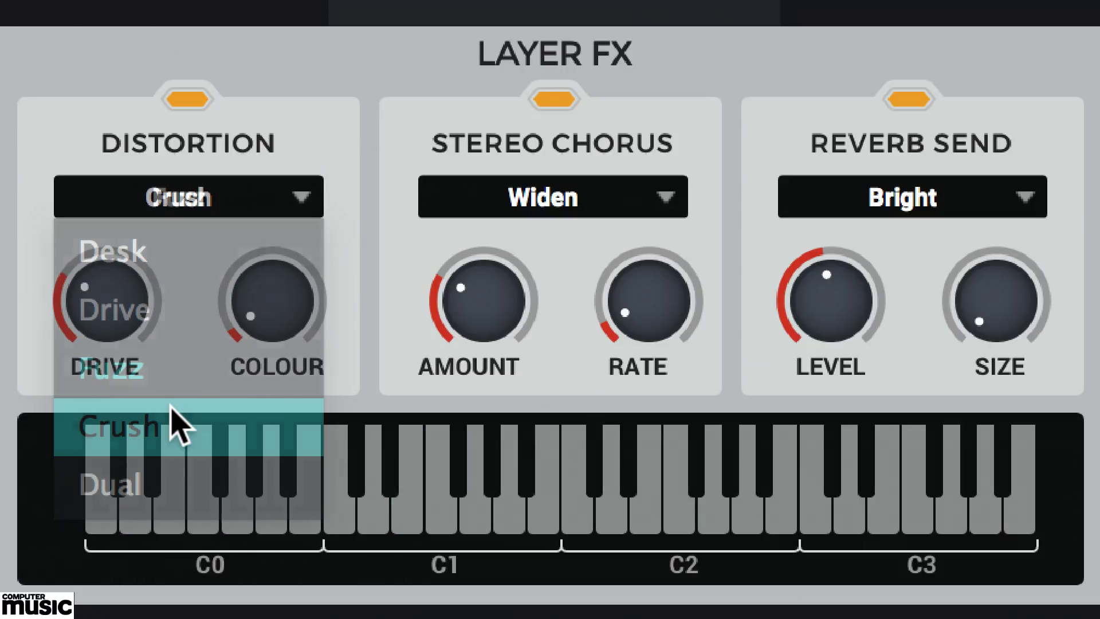
left_click_drag(134, 314, 146, 144)
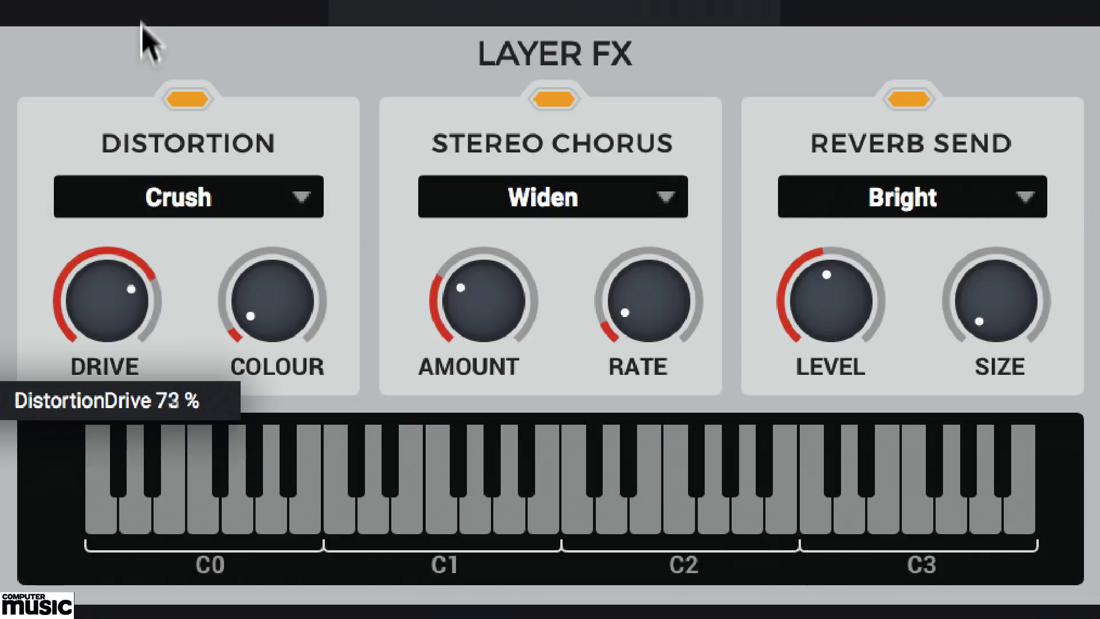
left_click_drag(142, 46, 182, 314)
left_click_drag(270, 309, 330, 9)
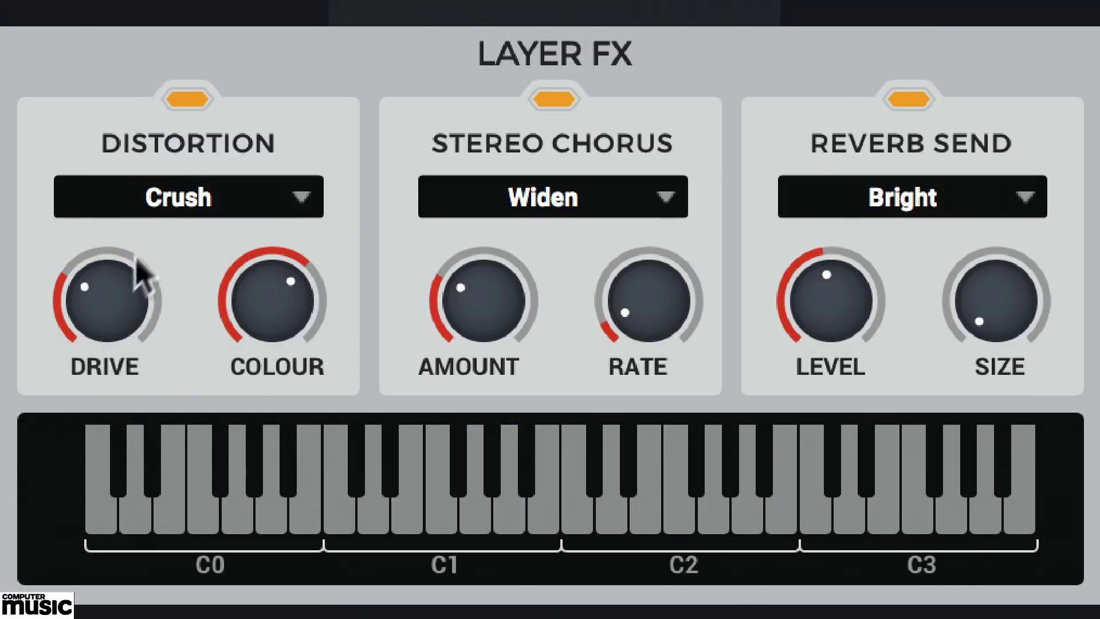
left_click_drag(140, 275, 142, 252)
left_click_drag(290, 298, 281, 567)
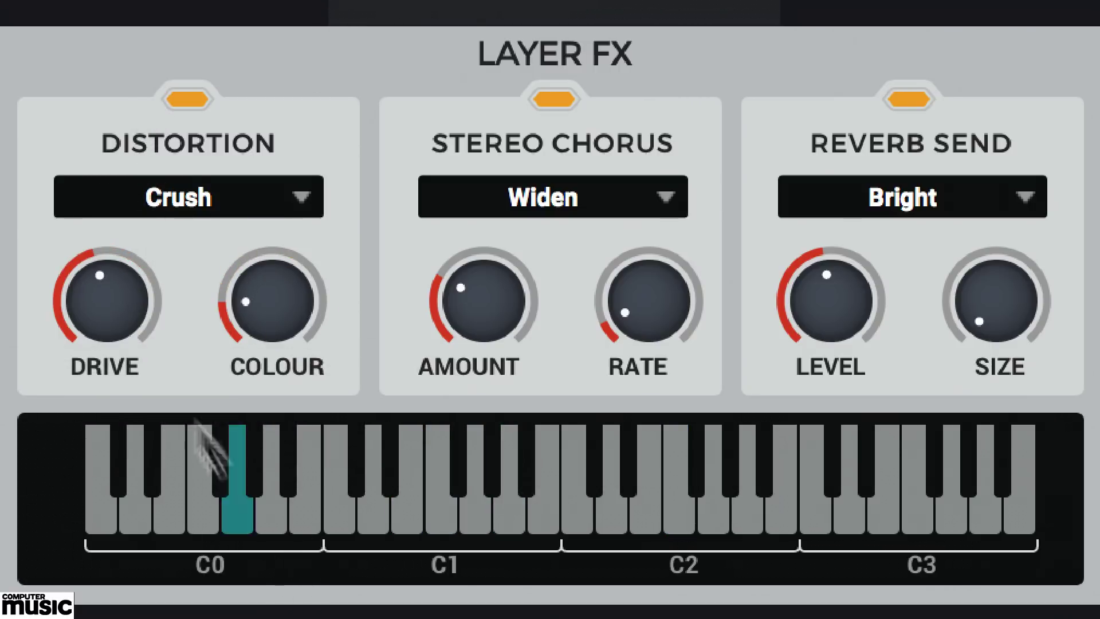
left_click_drag(115, 309, 106, 235)
left_click_drag(115, 135, 137, 314)
- Audition the Dual distortion type, with colour around 59% and drive fully down
left_click(210, 194)
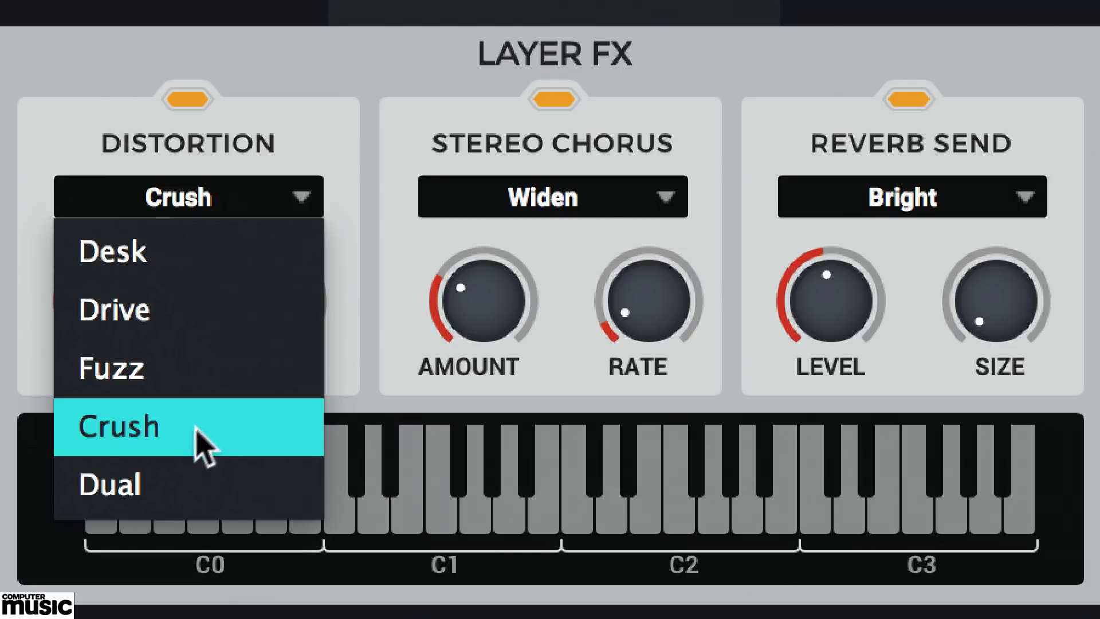
left_click(201, 481)
mouse_move(132, 229)
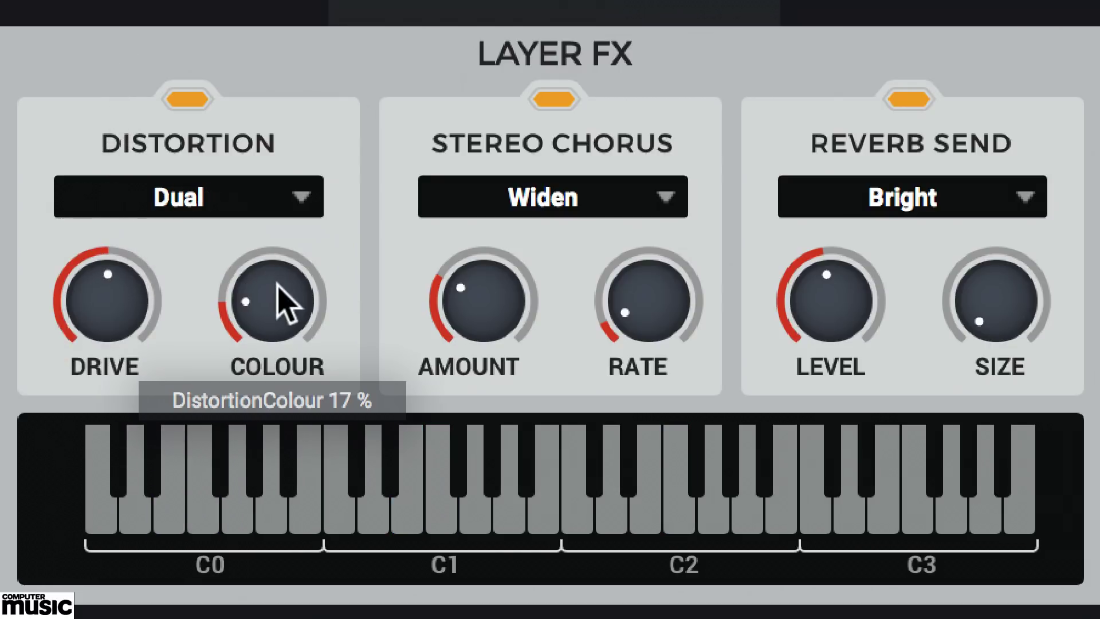
left_click_drag(282, 300, 293, 226)
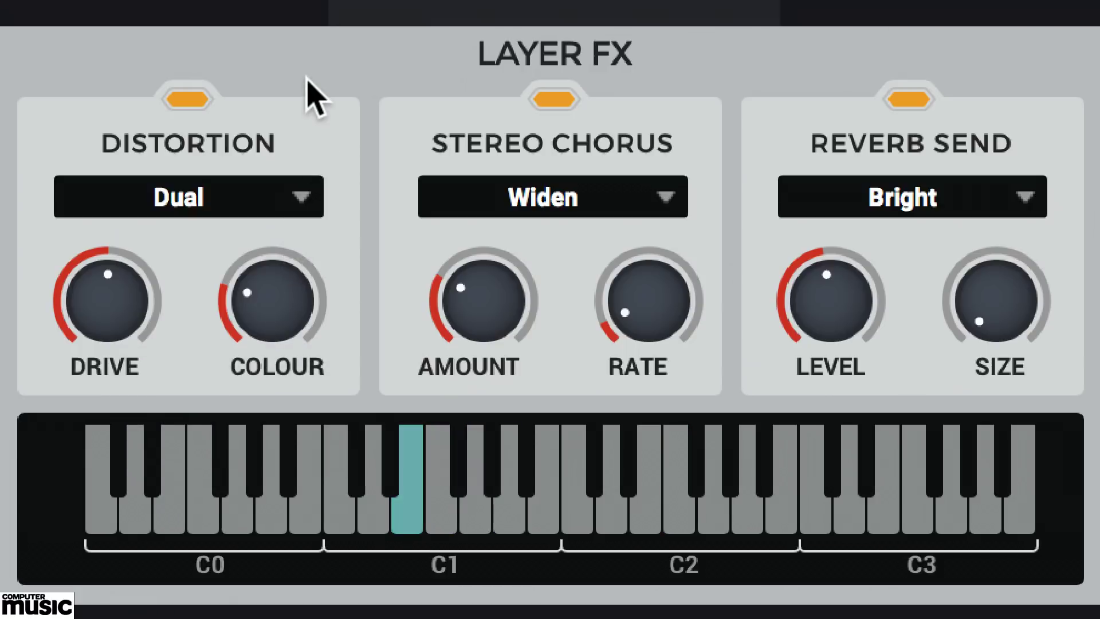
left_click_drag(115, 307, 123, 499)
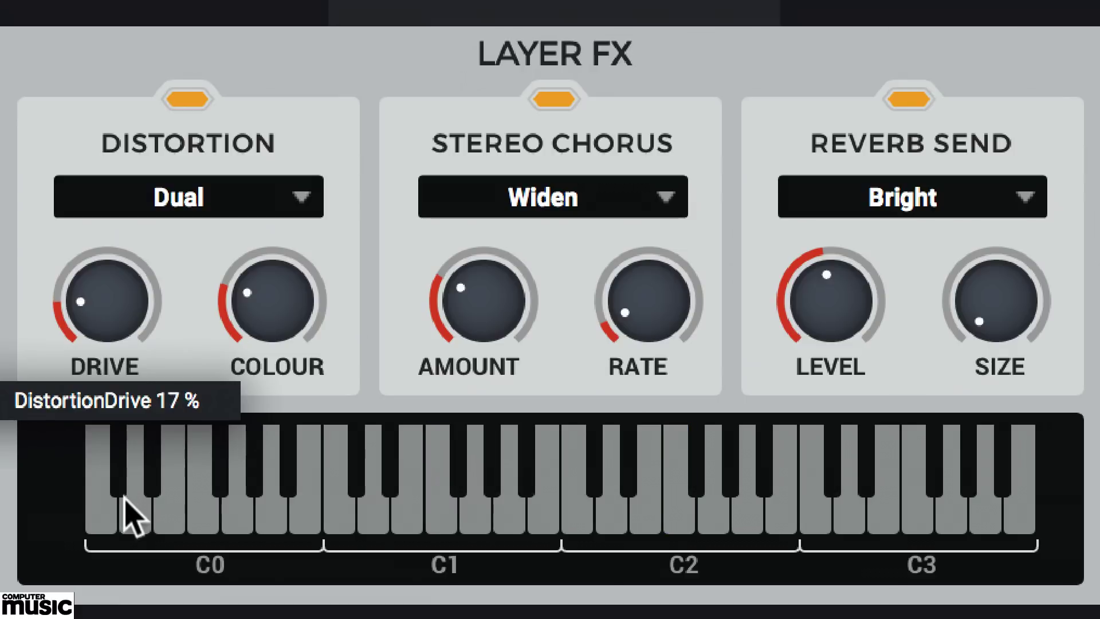
left_click_drag(287, 352, 290, 165)
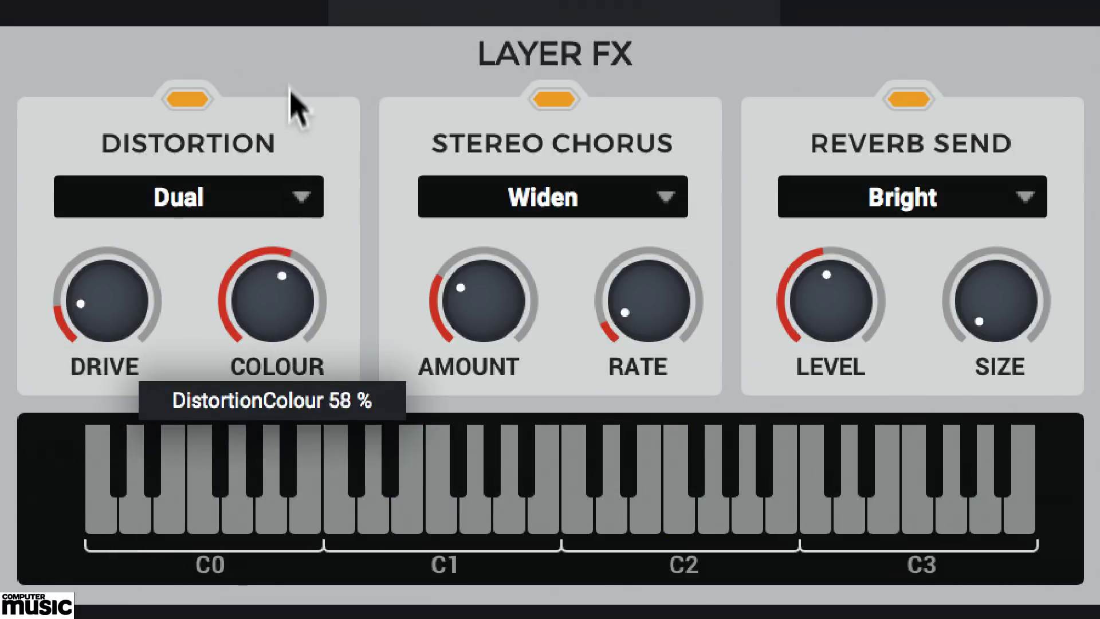
left_click_drag(289, 92, 290, 127)
left_click_drag(115, 298, 166, 476)
- Return to the Desk distortion type with colour at 100% and drive at about 66%
left_click(248, 197)
left_click(191, 250)
left_click_drag(216, 307, 227, 172)
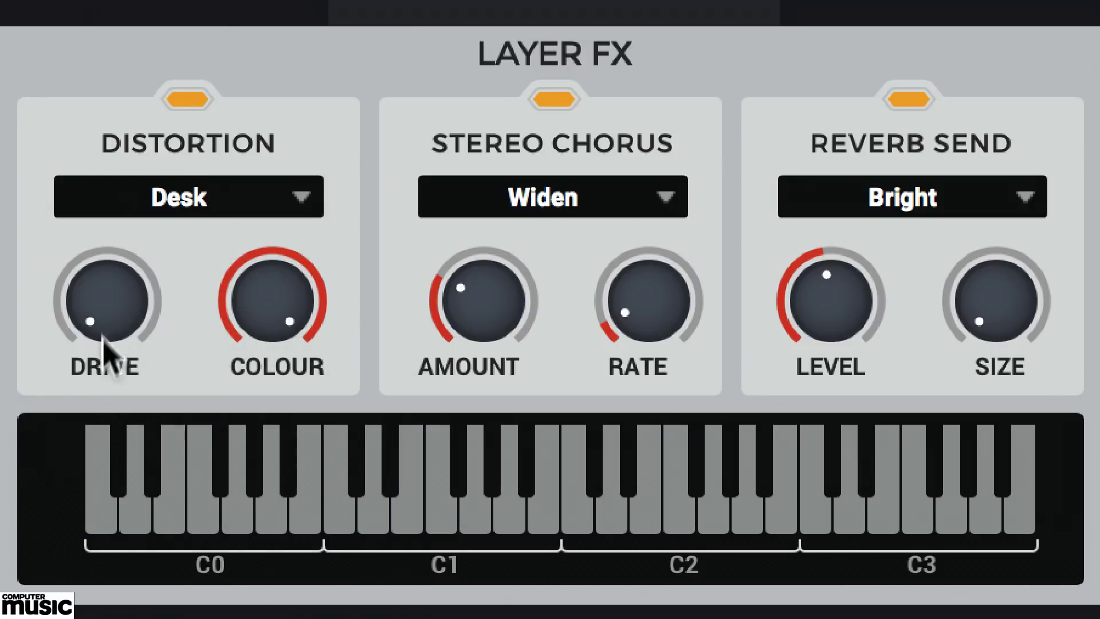
left_click_drag(108, 354, 107, 198)
left_click_drag(117, 124, 132, 83)
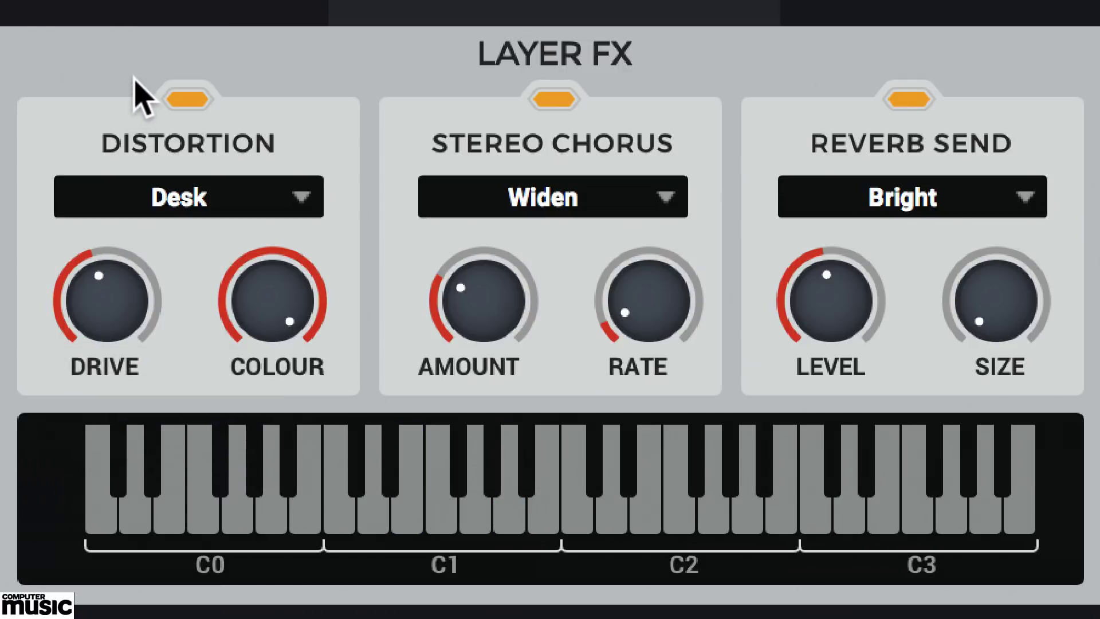
- Sweep the chorus amount and rate, leaving the amount at about 50%
left_click_drag(474, 299, 523, 208)
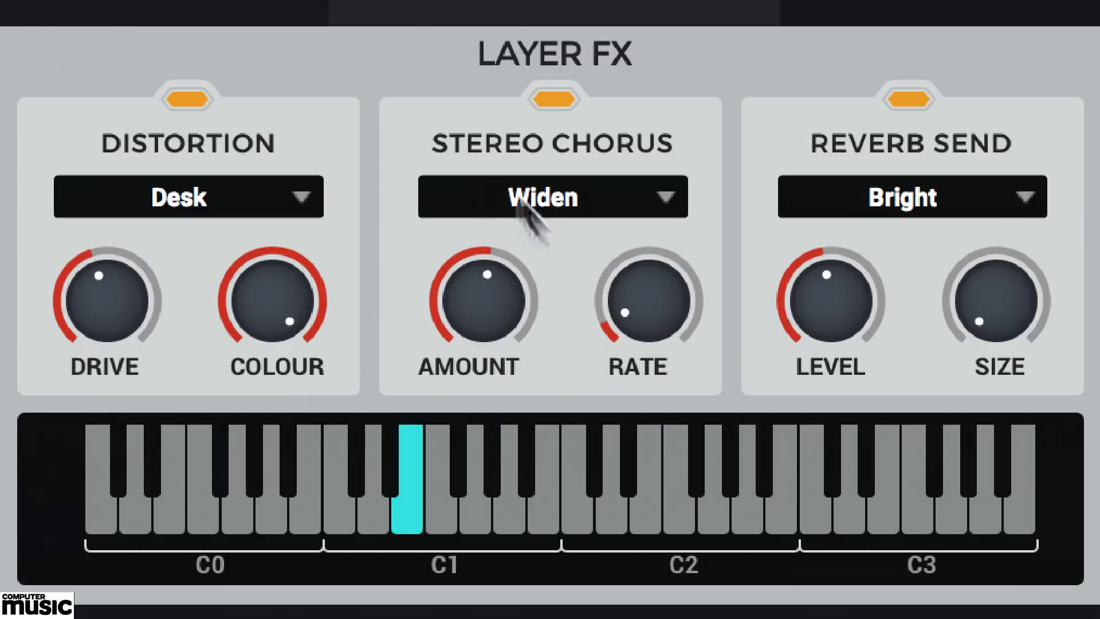
left_click_drag(675, 312, 665, 180)
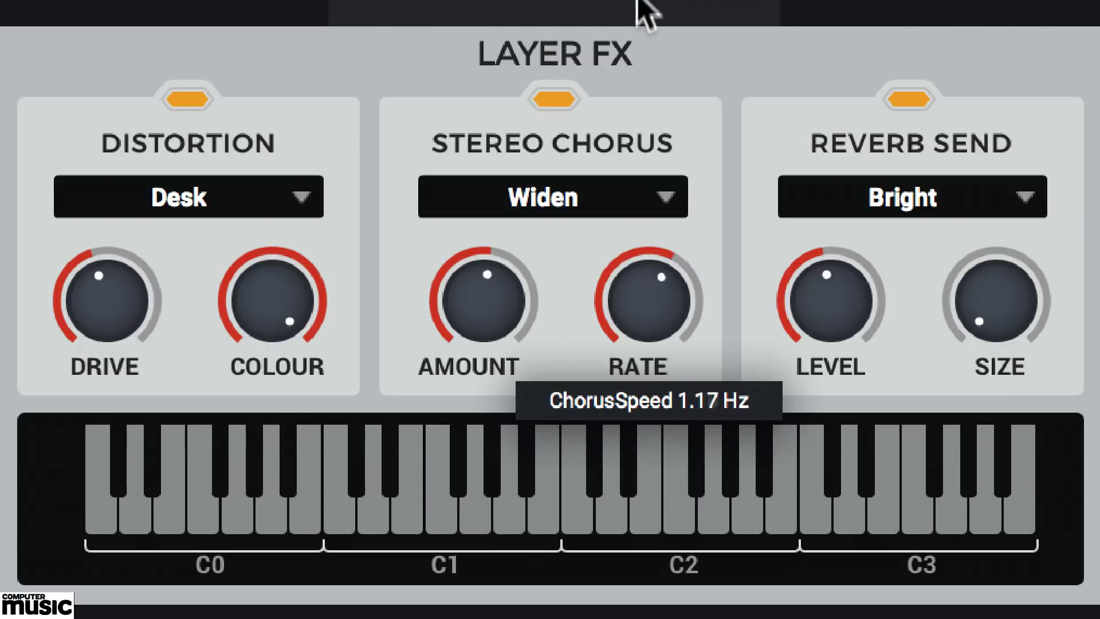
left_click_drag(653, 115, 644, 206)
left_click(487, 289)
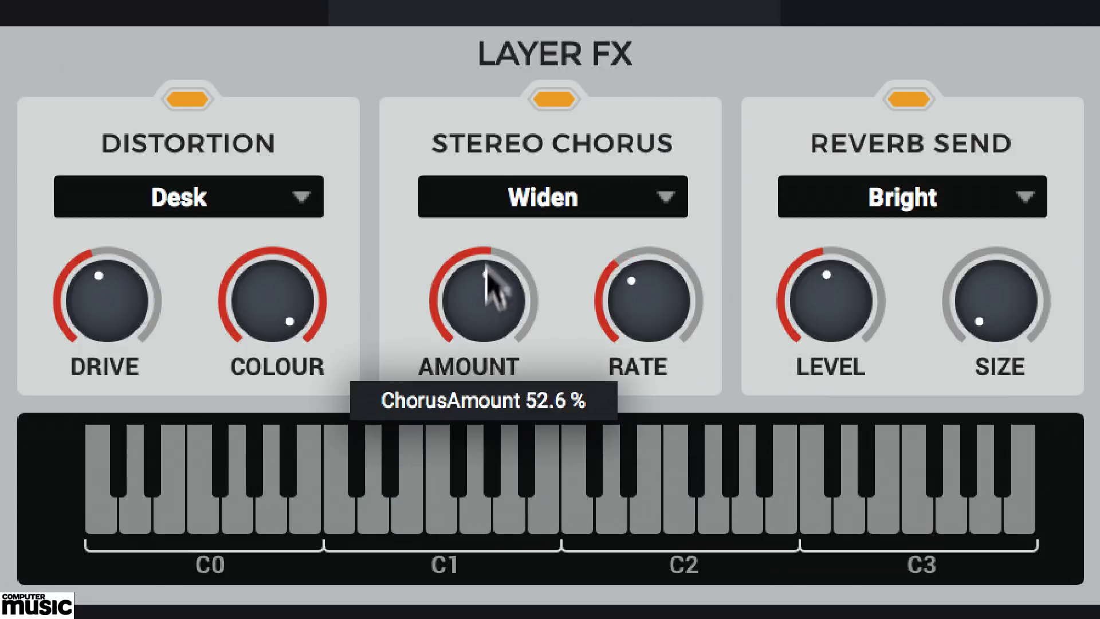
left_click_drag(478, 123, 513, 161)
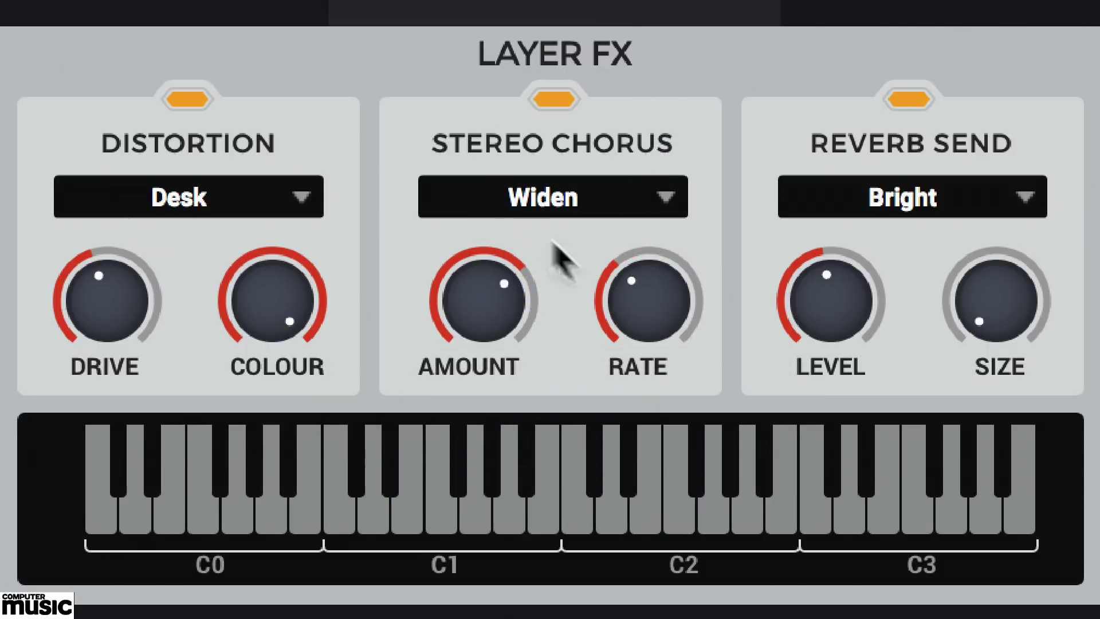
left_click_drag(636, 287, 664, 140)
left_click_drag(499, 284, 490, 227)
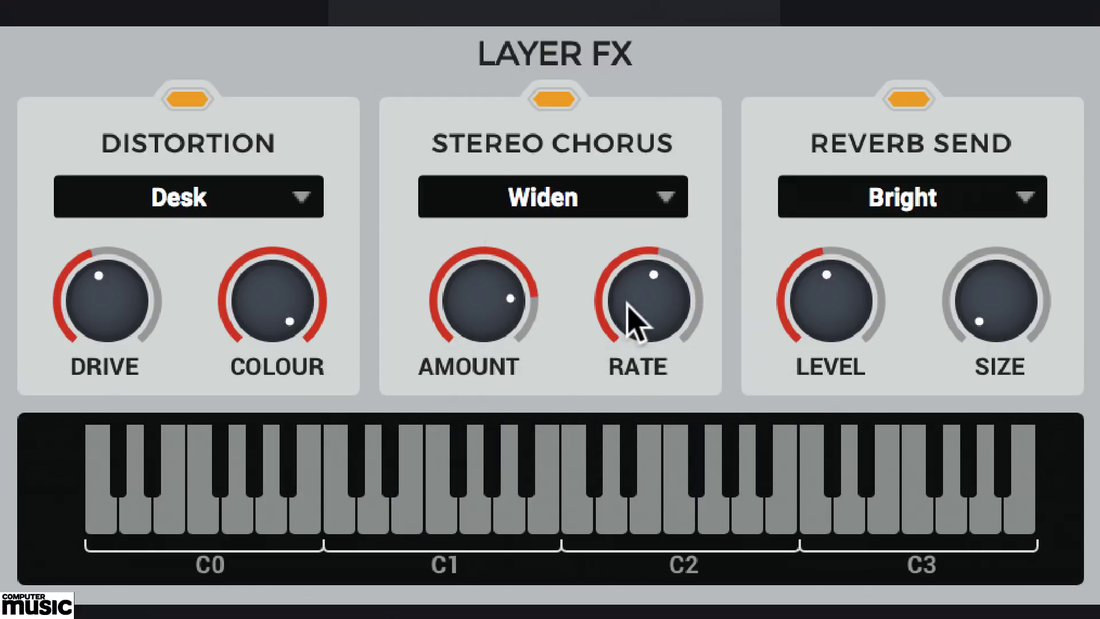
left_click_drag(630, 315, 629, 303)
left_click_drag(457, 331, 456, 492)
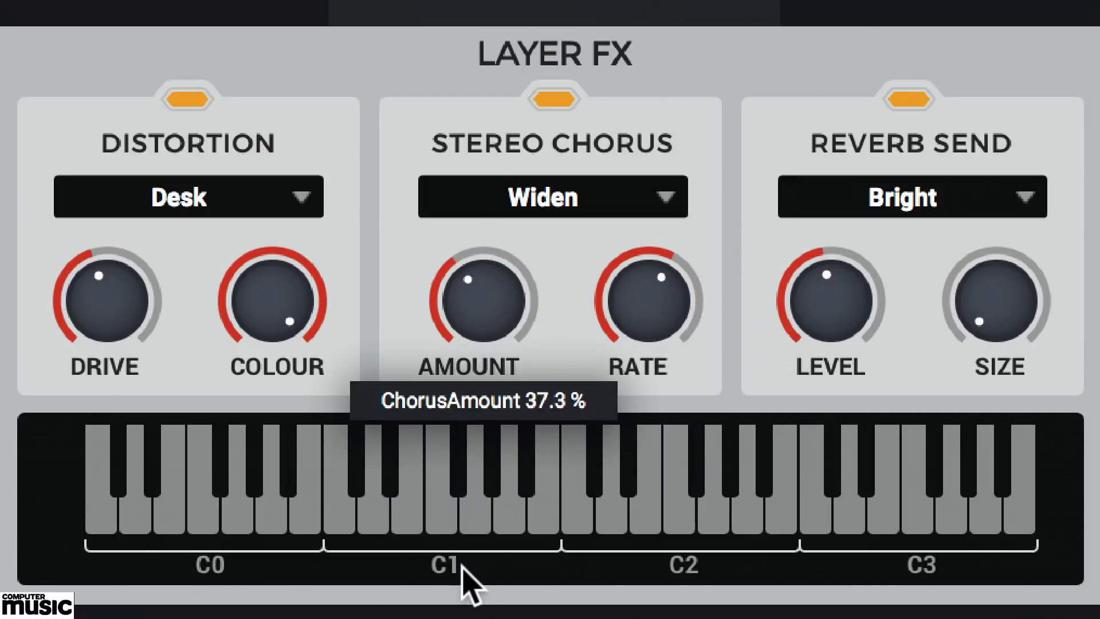
left_click_drag(462, 566, 462, 576)
- Audition the Gentle chorus preset with amount 99.3% and rate 0.83 Hz
left_click(646, 199)
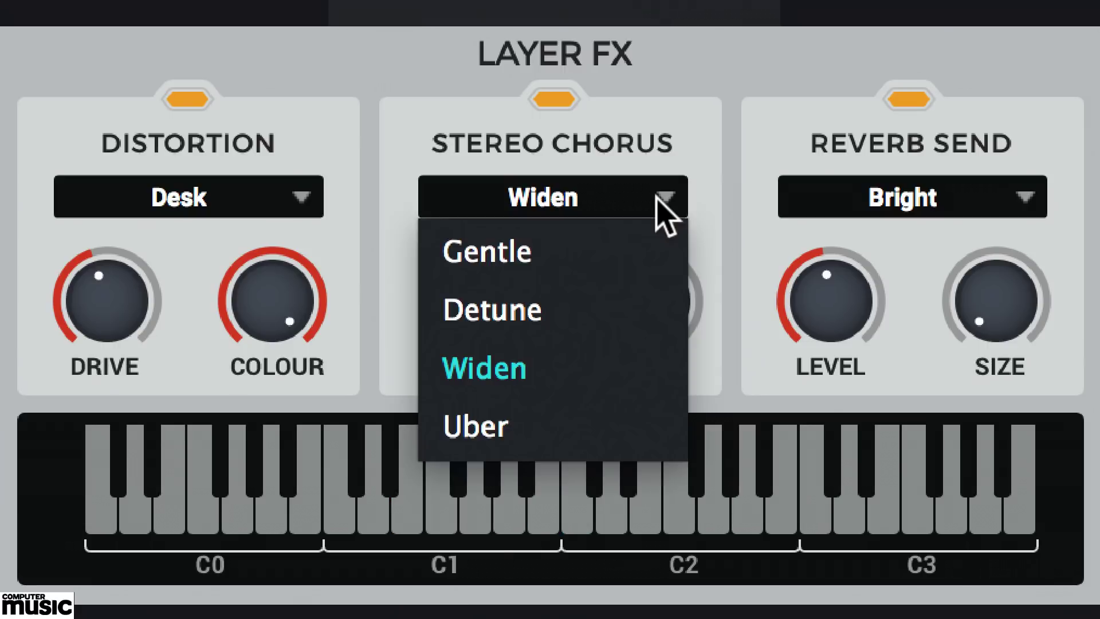
left_click(600, 251)
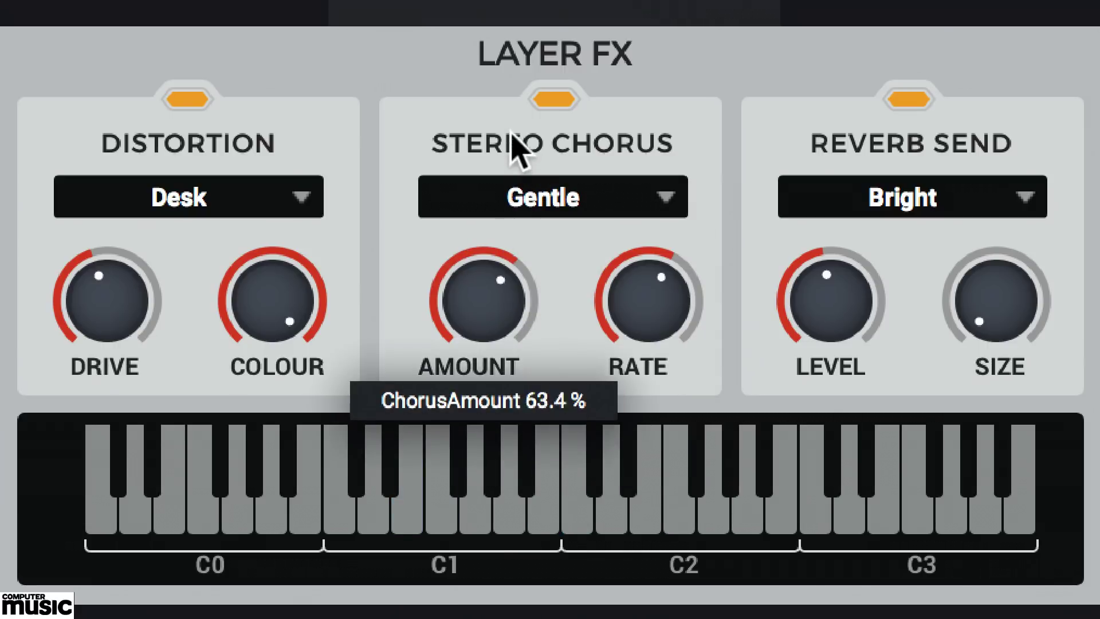
left_click_drag(645, 299, 651, 115)
mouse_move(492, 281)
left_mouse_down()
mouse_move(479, 86)
mouse_move(492, 298)
left_mouse_up()
left_click_drag(636, 310, 658, 573)
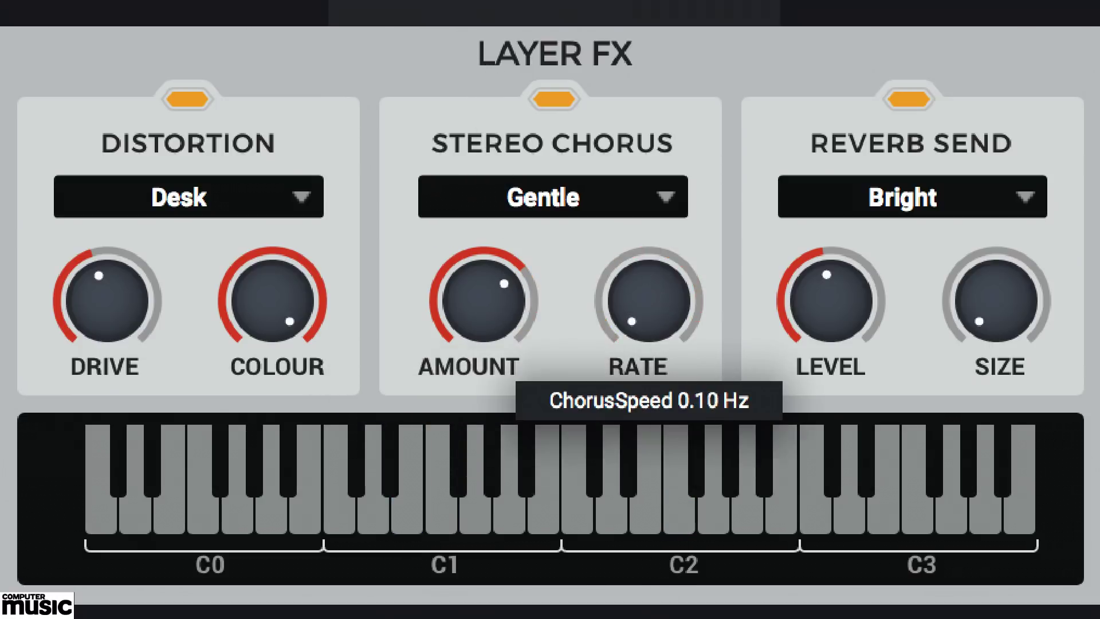
- Audition the Detune chorus preset with amount 62.6% and rate around 1.11 Hz
left_click(581, 197)
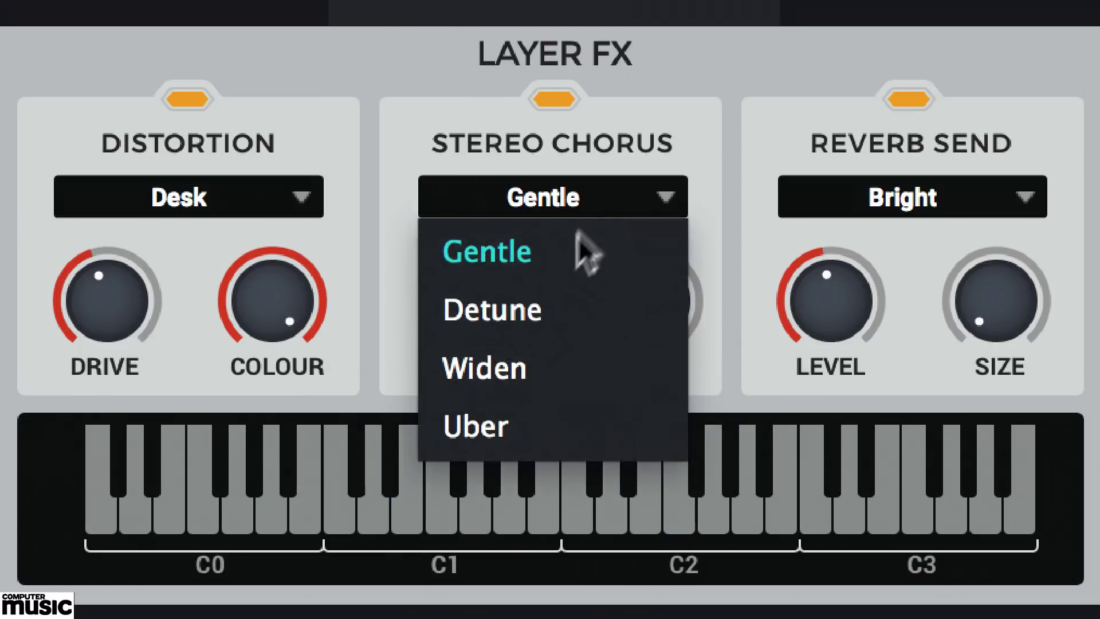
left_click(564, 312)
left_click_drag(515, 313, 503, 238)
mouse_move(633, 314)
left_mouse_down()
mouse_move(657, 184)
mouse_move(629, 314)
left_mouse_up()
left_click_drag(487, 332, 498, 553)
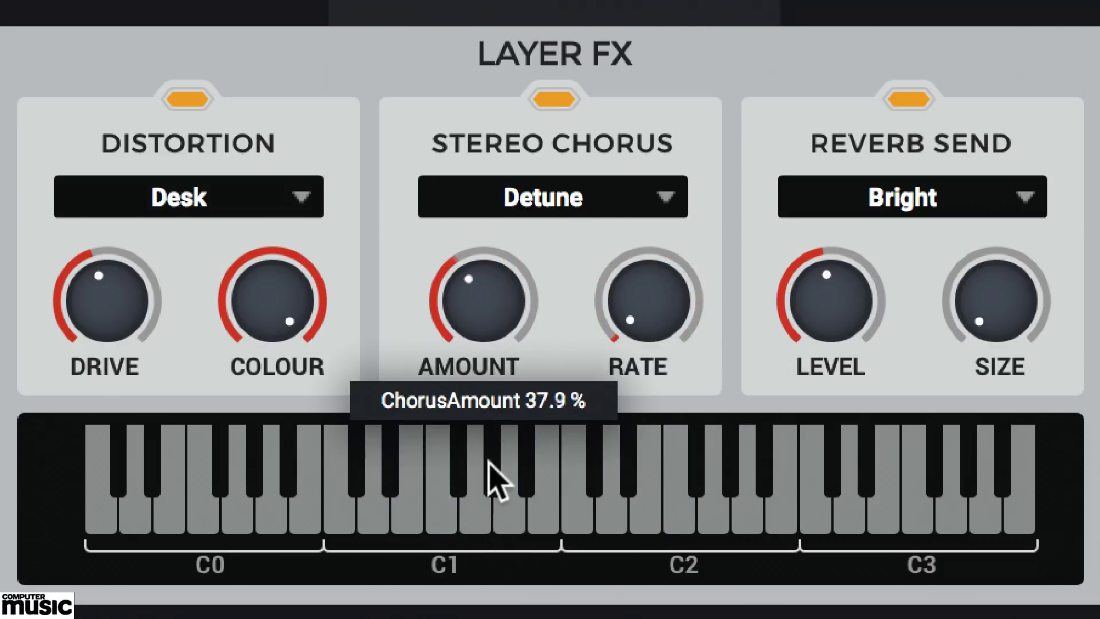
- Audition the Widen chorus preset with rate 0.31 Hz and amount about 48%
left_click(549, 203)
left_click(539, 379)
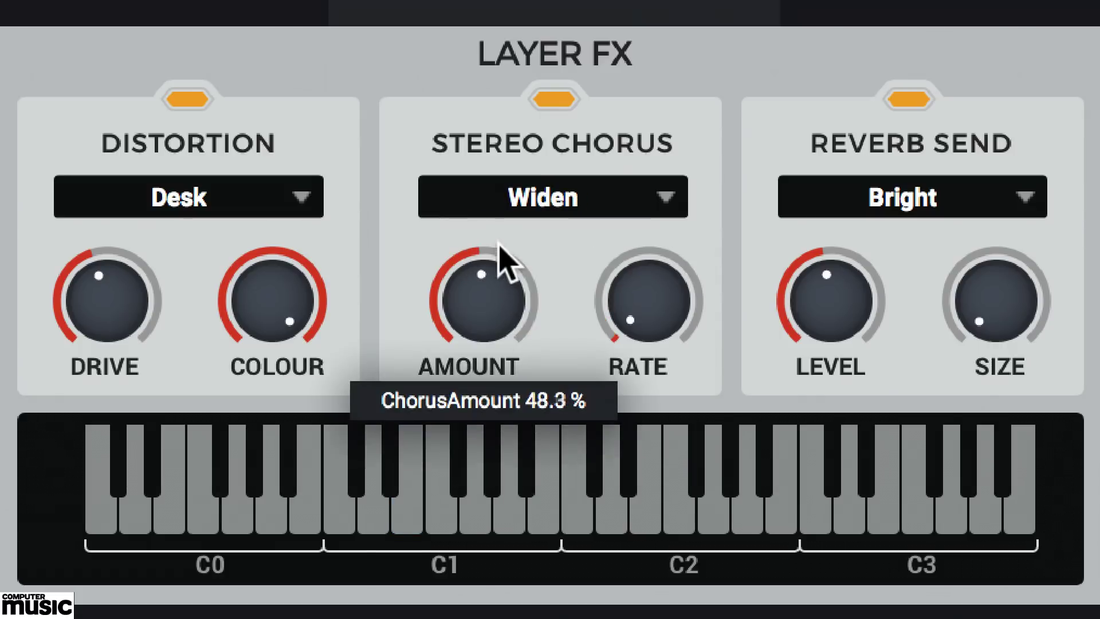
left_click_drag(656, 229, 656, 192)
left_click_drag(673, 23, 682, 172)
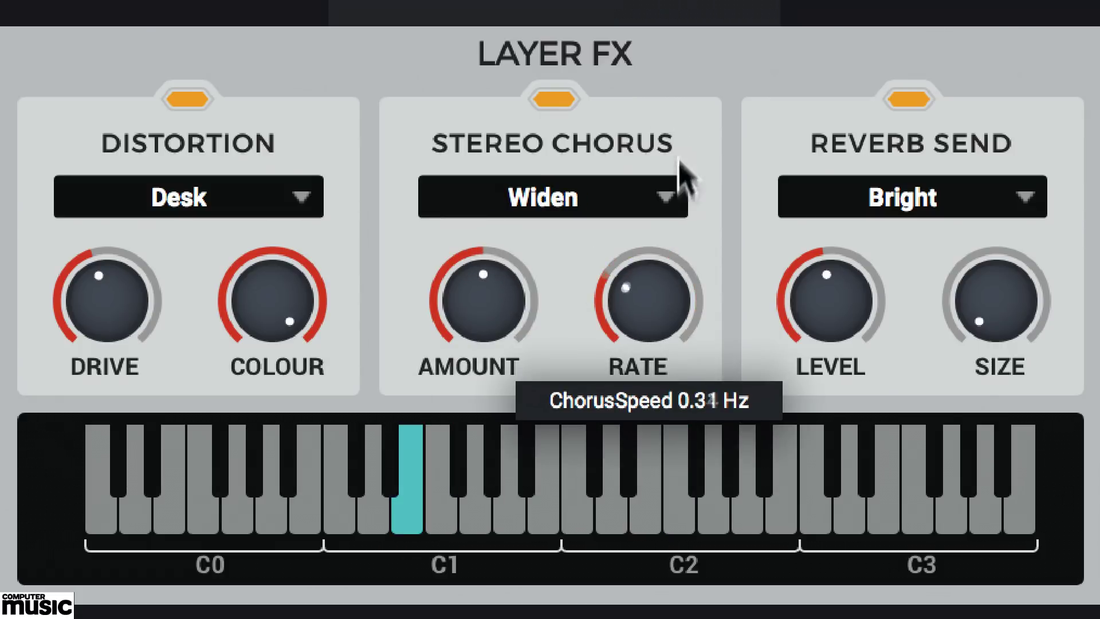
left_click_drag(491, 309, 567, 260)
- Choose the Uber chorus type, turn the amount to full and keep the rate low
left_click(555, 216)
left_click(535, 437)
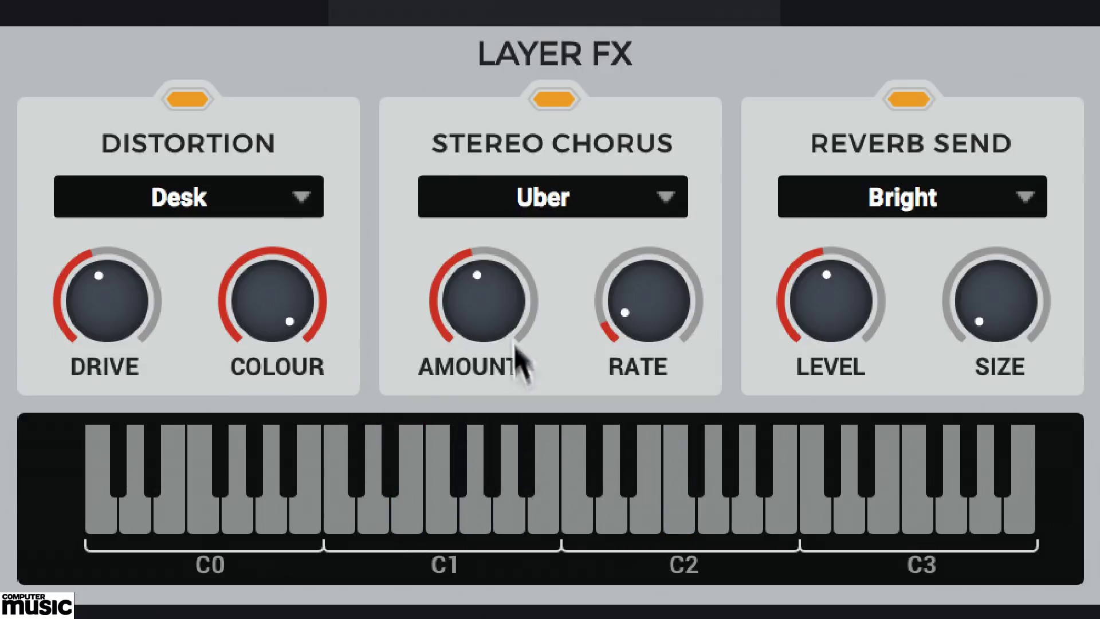
left_click_drag(511, 309, 506, 244)
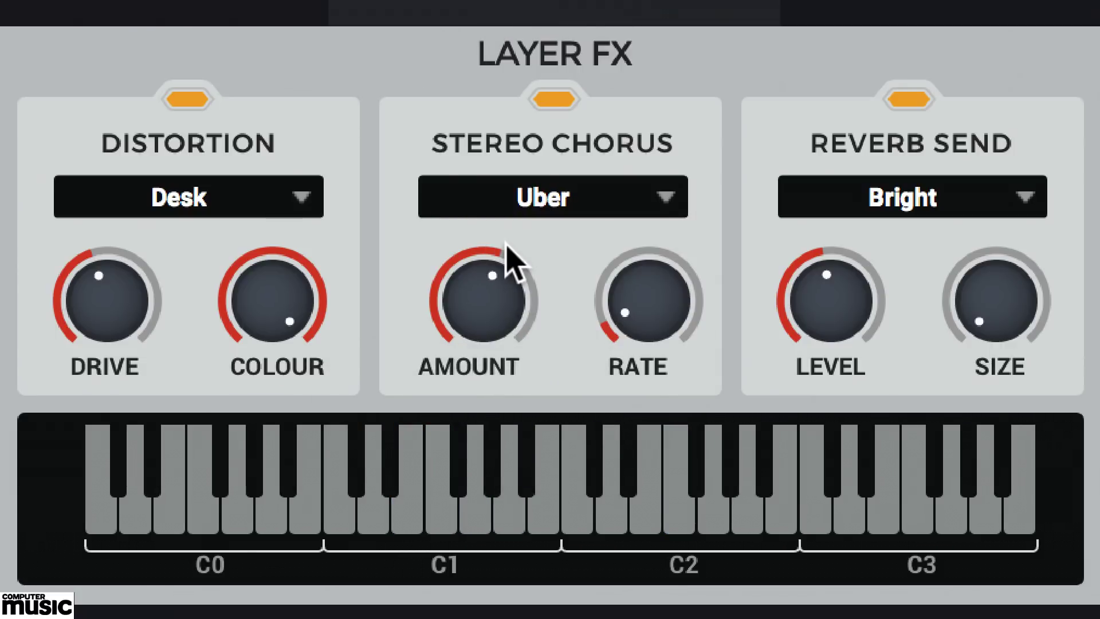
left_click_drag(659, 292, 638, 3)
left_click_drag(641, 86, 495, 232)
left_click_drag(167, 290, 133, 252)
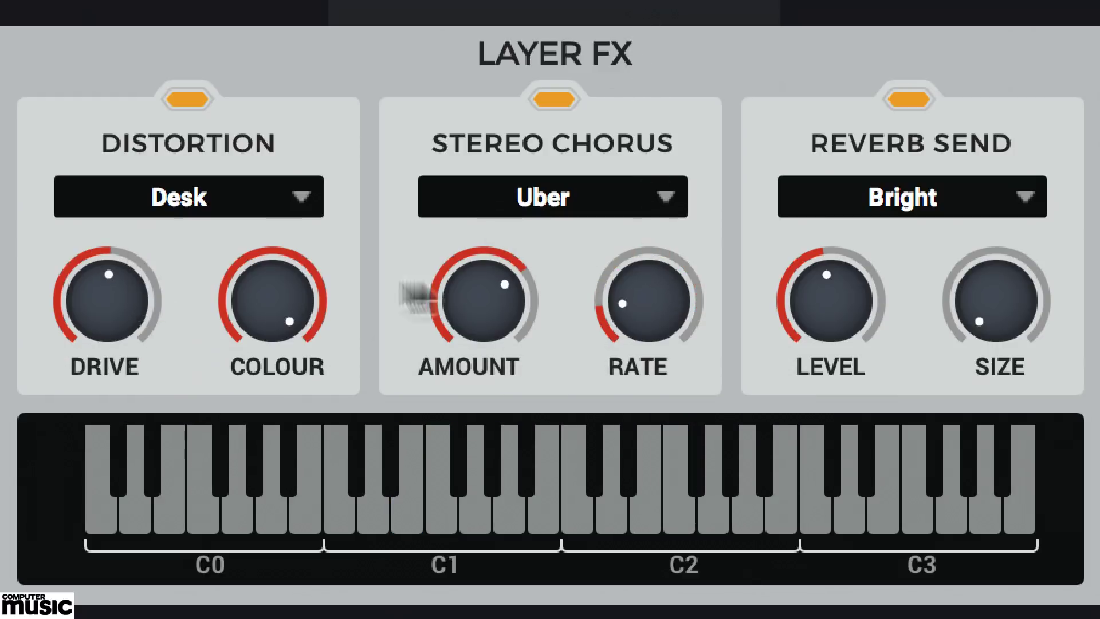
left_click_drag(412, 294, 481, 57)
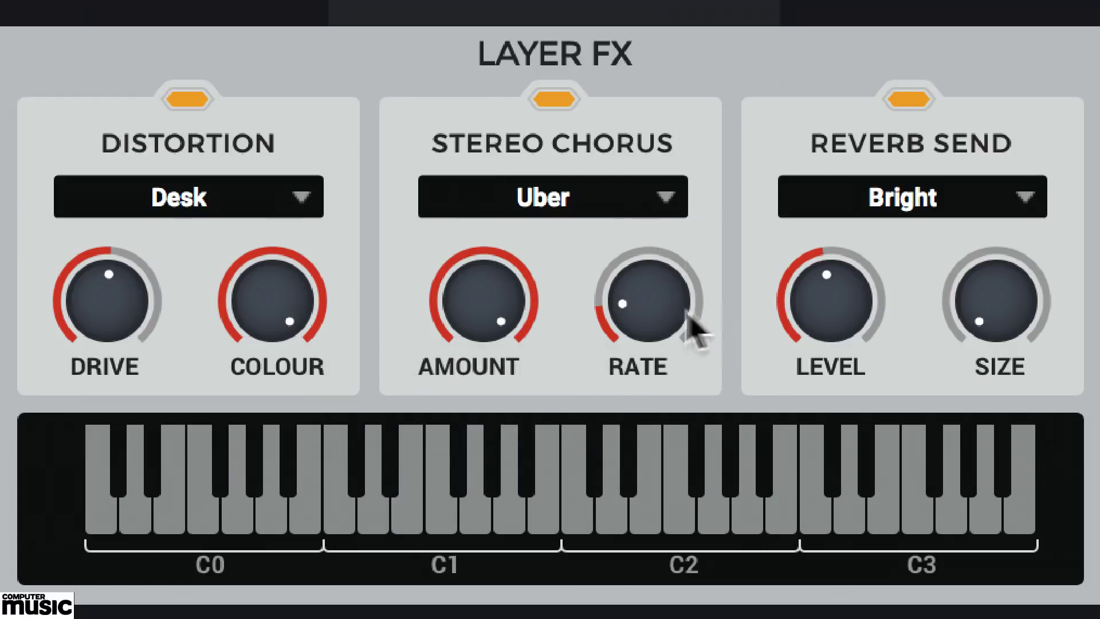
left_click_drag(690, 324, 659, 277)
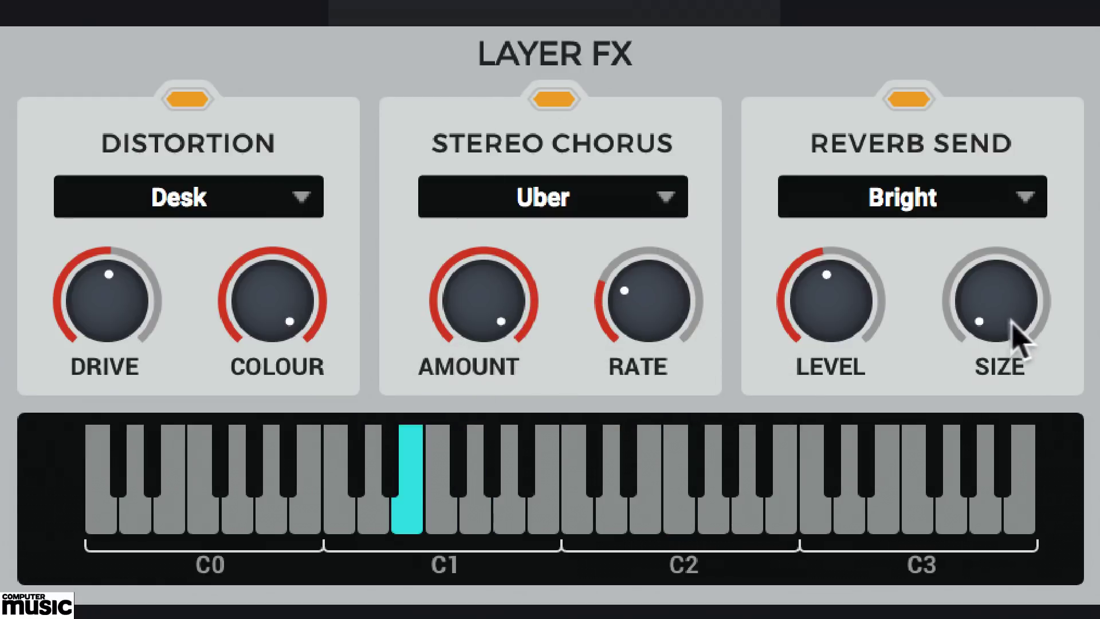
- Set the reverb size to 25% and level to -5.9 dB, then try the Mid reverb type
left_click_drag(847, 303, 847, 239)
left_click_drag(1012, 319, 912, 251)
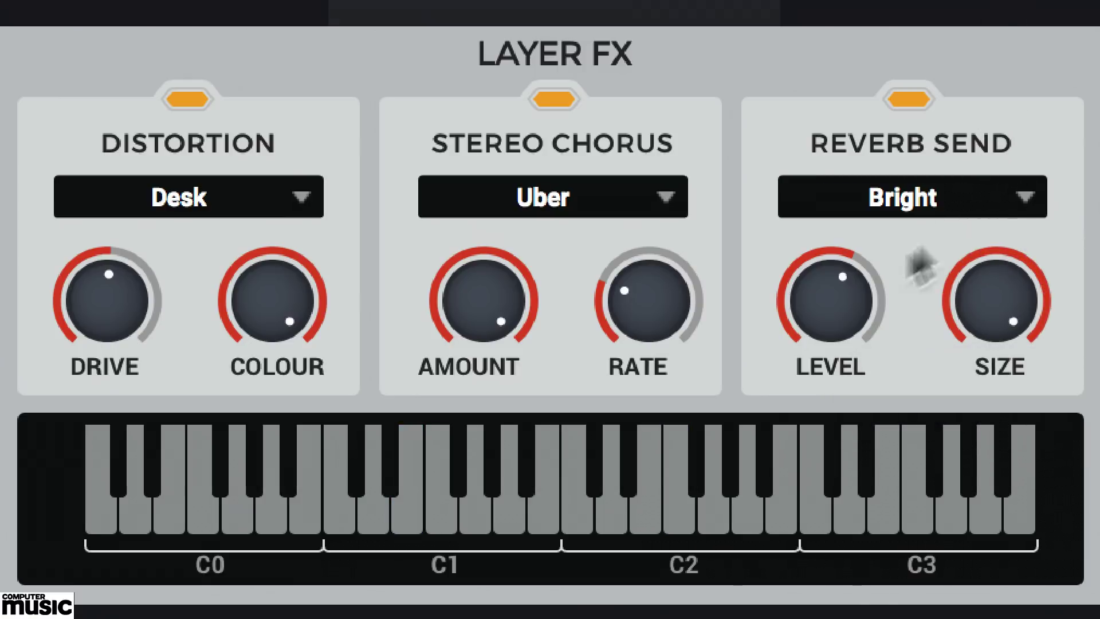
left_click_drag(827, 309, 848, 412)
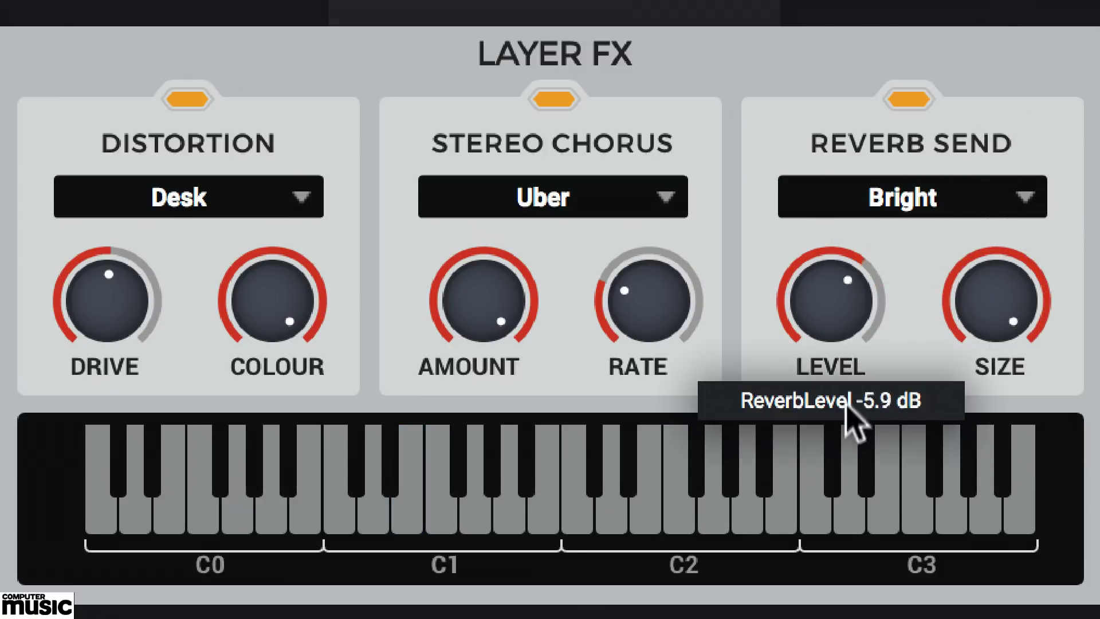
left_click(935, 197)
left_click(900, 322)
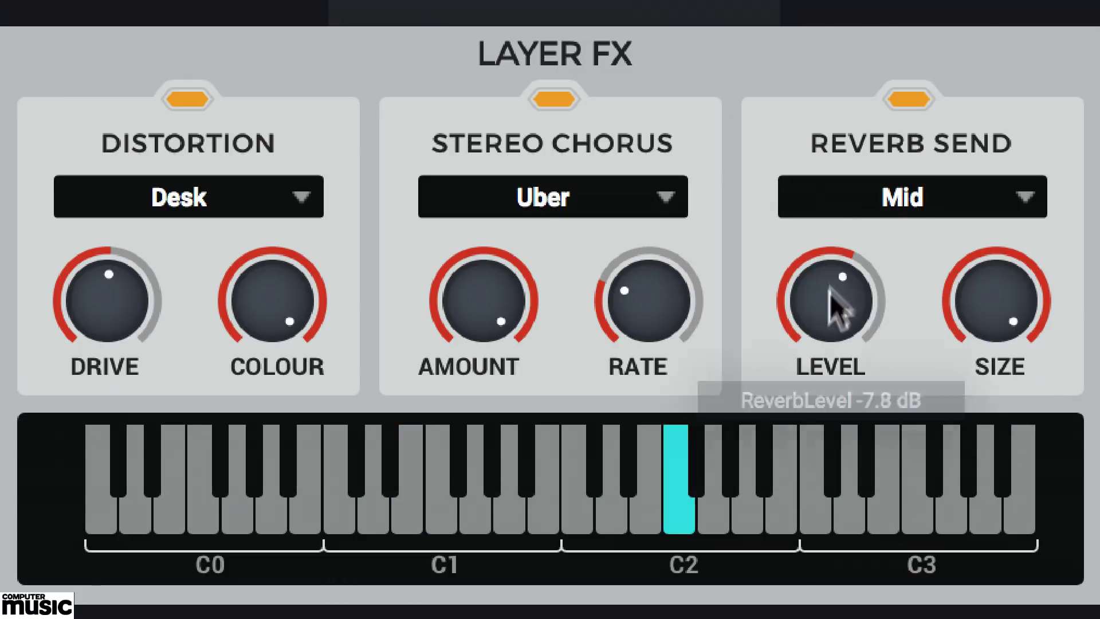
left_click_drag(844, 309, 846, 299)
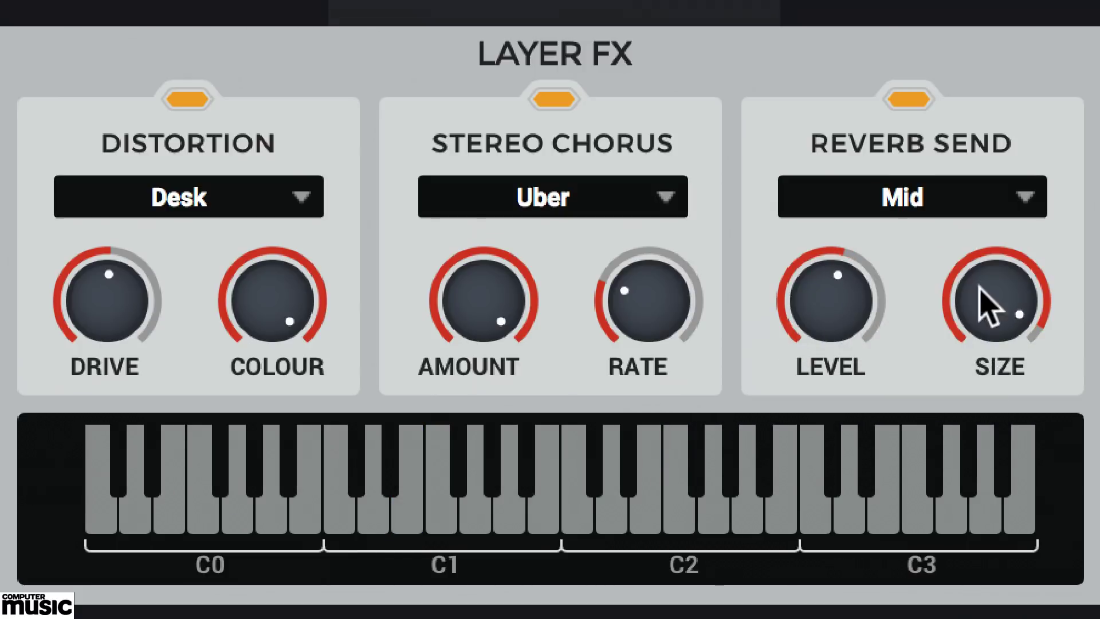
left_click_drag(979, 290, 989, 400)
- Switch the chorus to Widen and turn the reverb size up to 80%
left_click(601, 197)
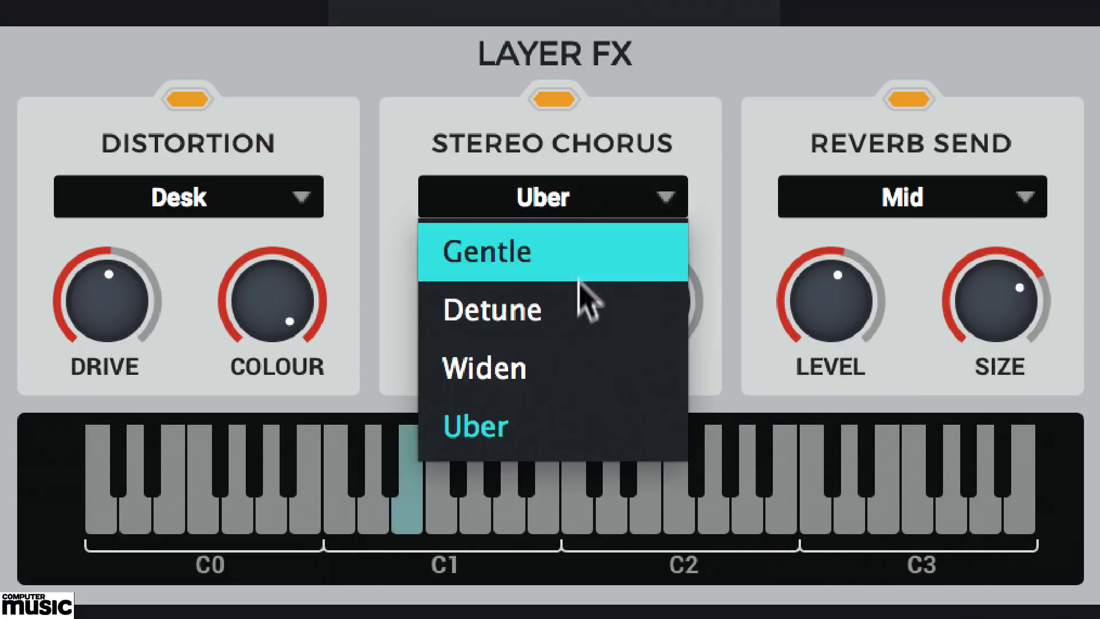
left_click(569, 373)
mouse_move(661, 315)
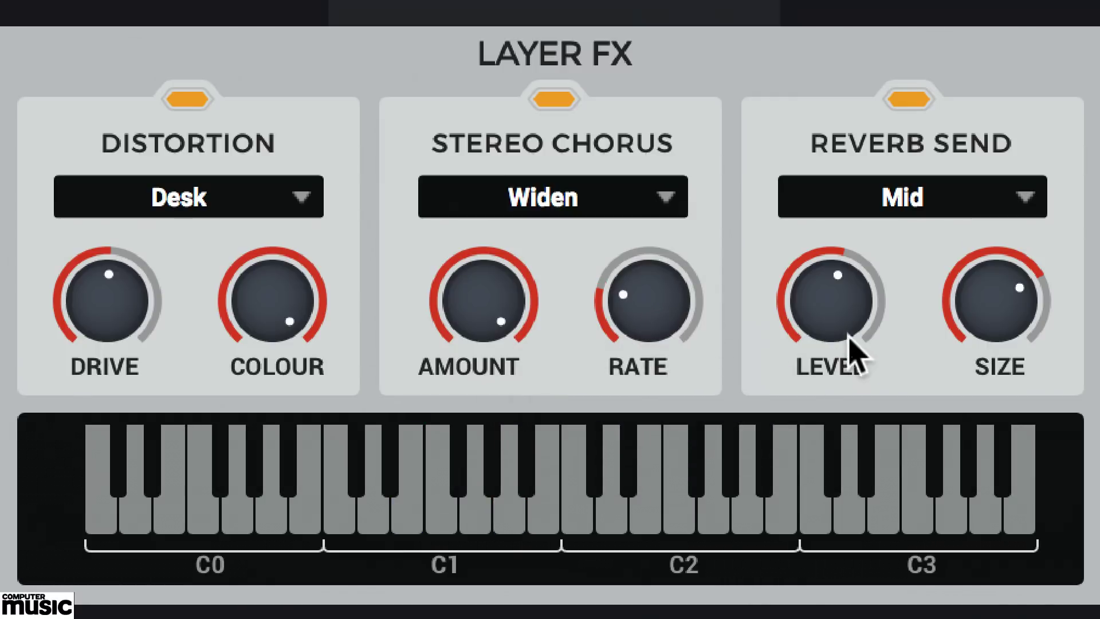
left_click_drag(847, 344, 850, 323)
left_click_drag(1008, 270, 1048, 172)
- Try the Dark reverb type with size 91% and level -4.7 dB
left_click(985, 195)
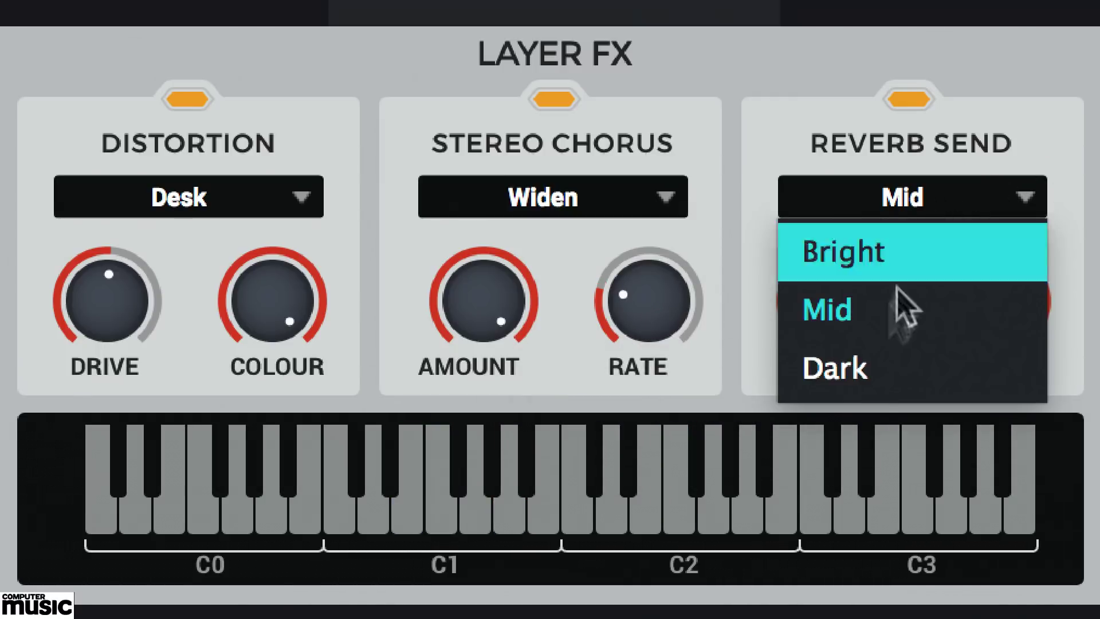
left_click(868, 370)
left_click_drag(859, 338, 860, 161)
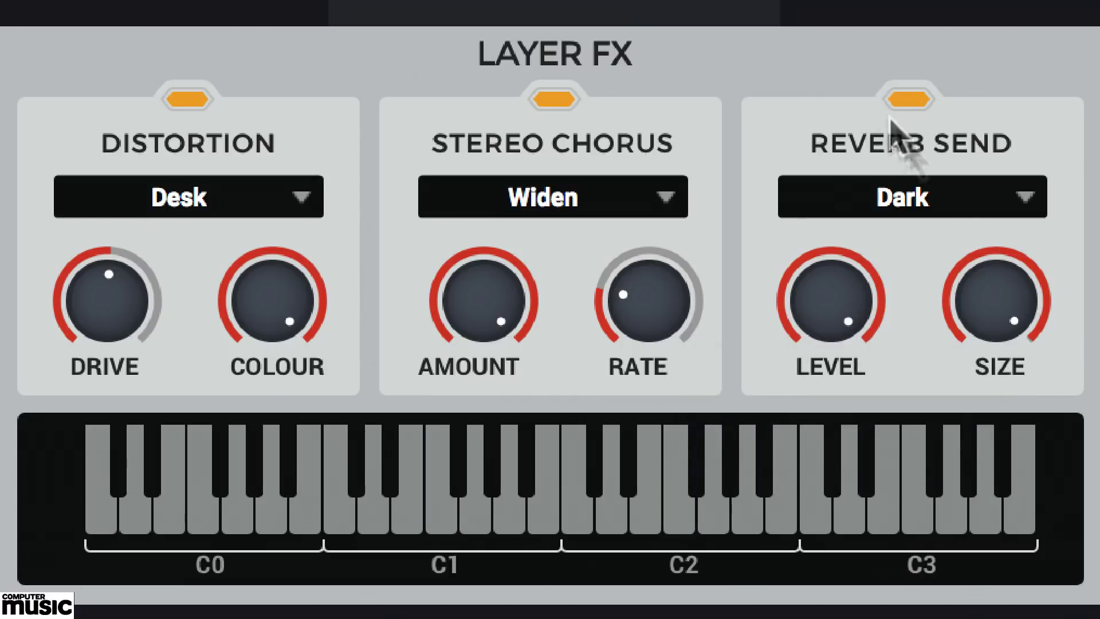
left_click_drag(869, 319, 836, 550)
left_click_drag(838, 601, 879, 589)
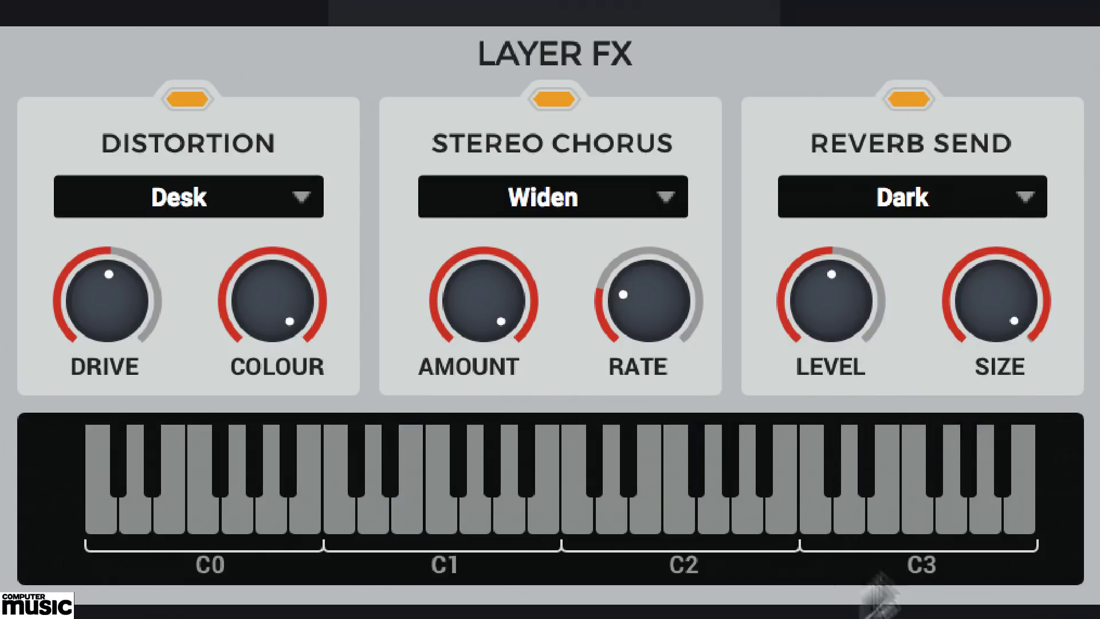
left_click_drag(1000, 303, 857, 282)
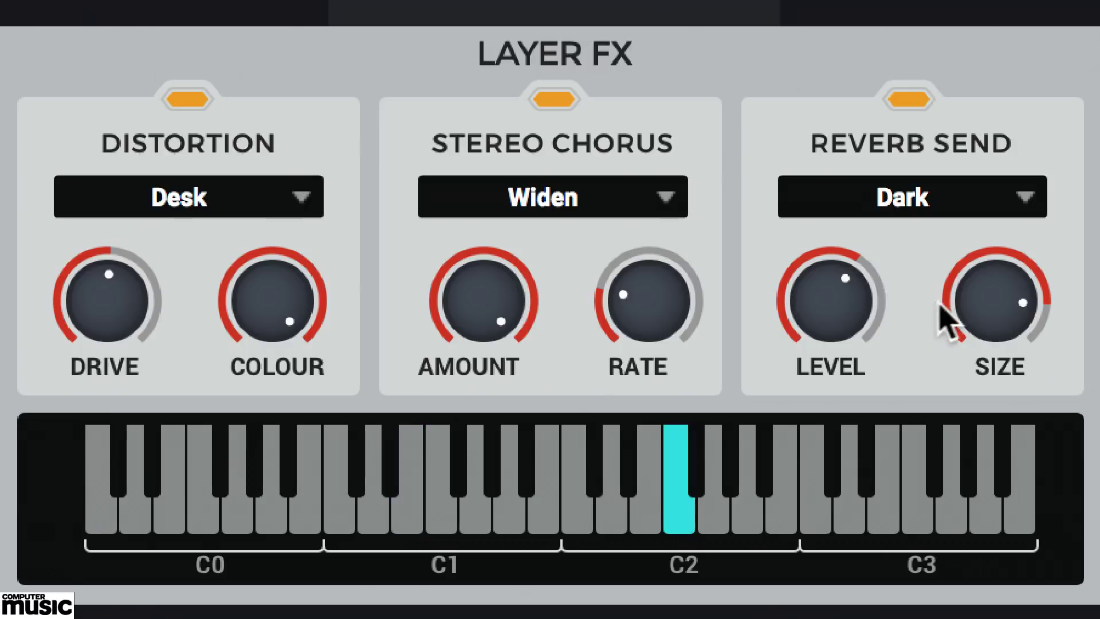
mouse_move(871, 309)
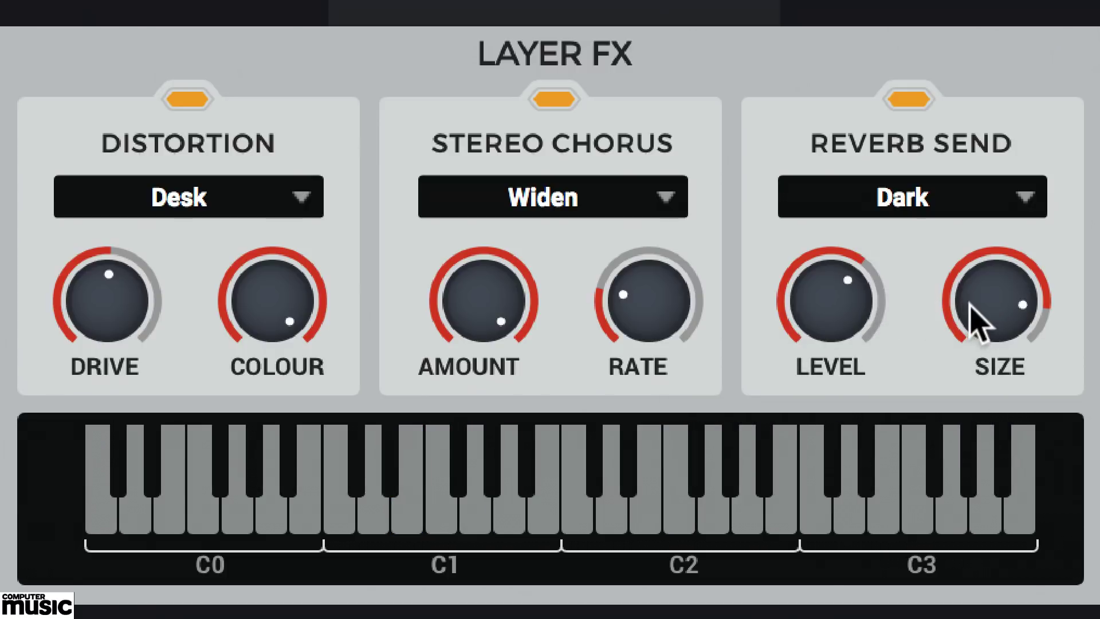
left_click_drag(973, 314, 978, 287)
left_click_drag(842, 321, 835, 275)
left_click(896, 197)
- Choose the Bright reverb type and bring the frequency booster nearly fully wet
left_click(899, 253)
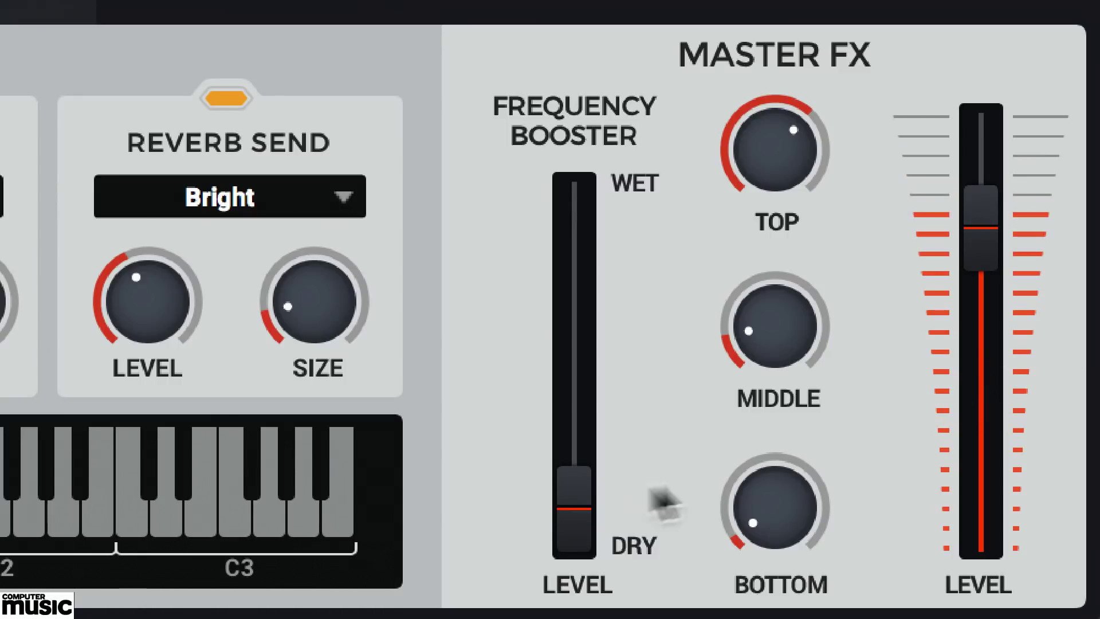
left_click_drag(586, 505, 589, 497)
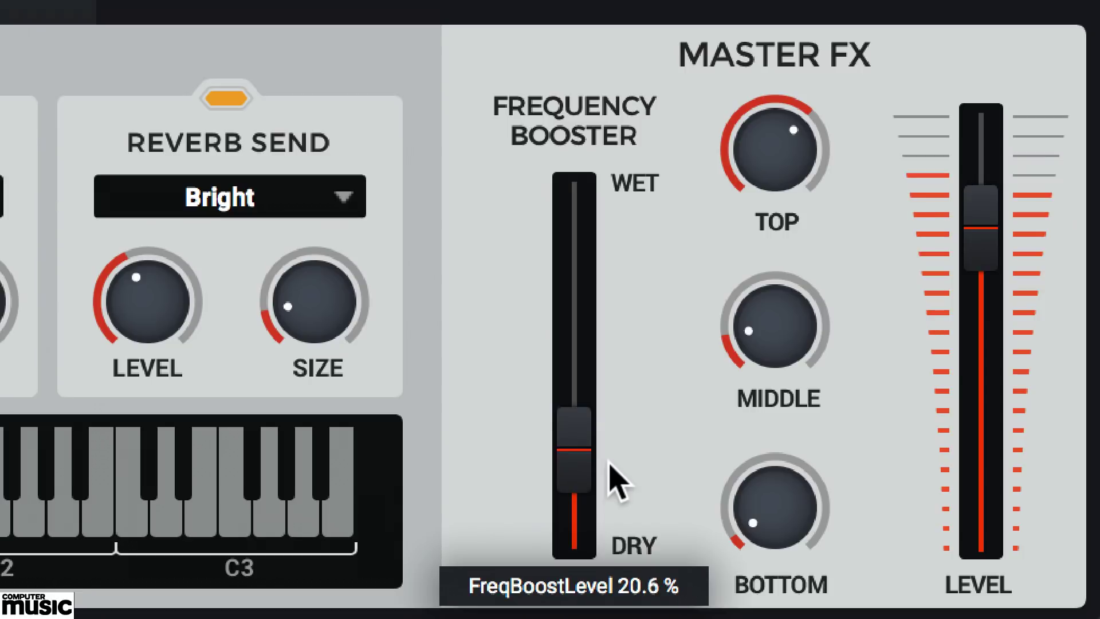
left_click_drag(610, 456, 611, 451)
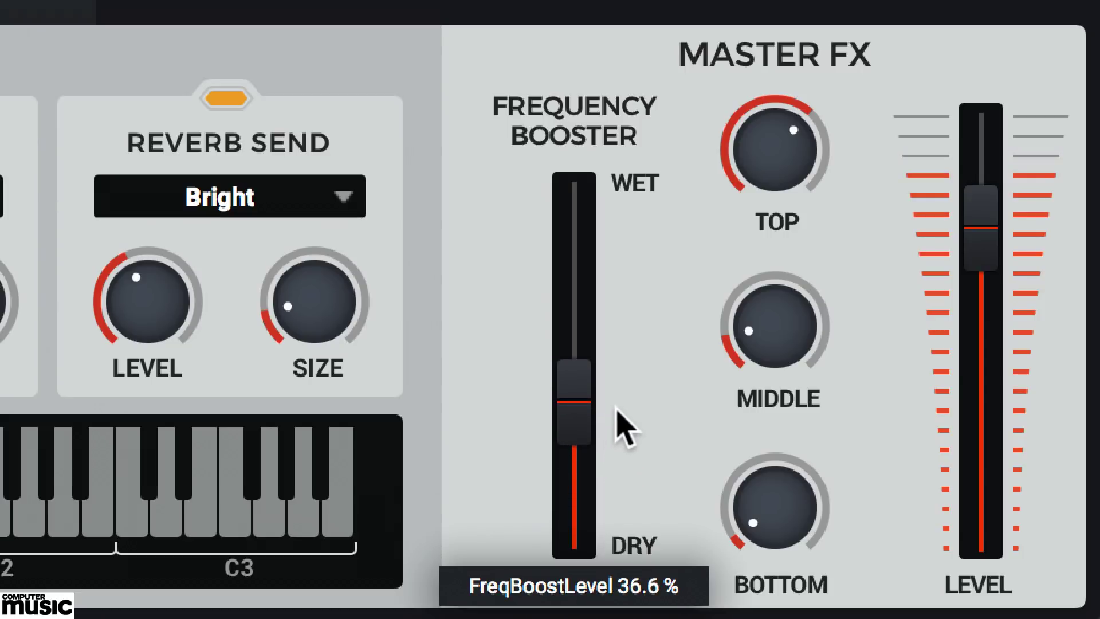
left_click_drag(615, 407, 618, 379)
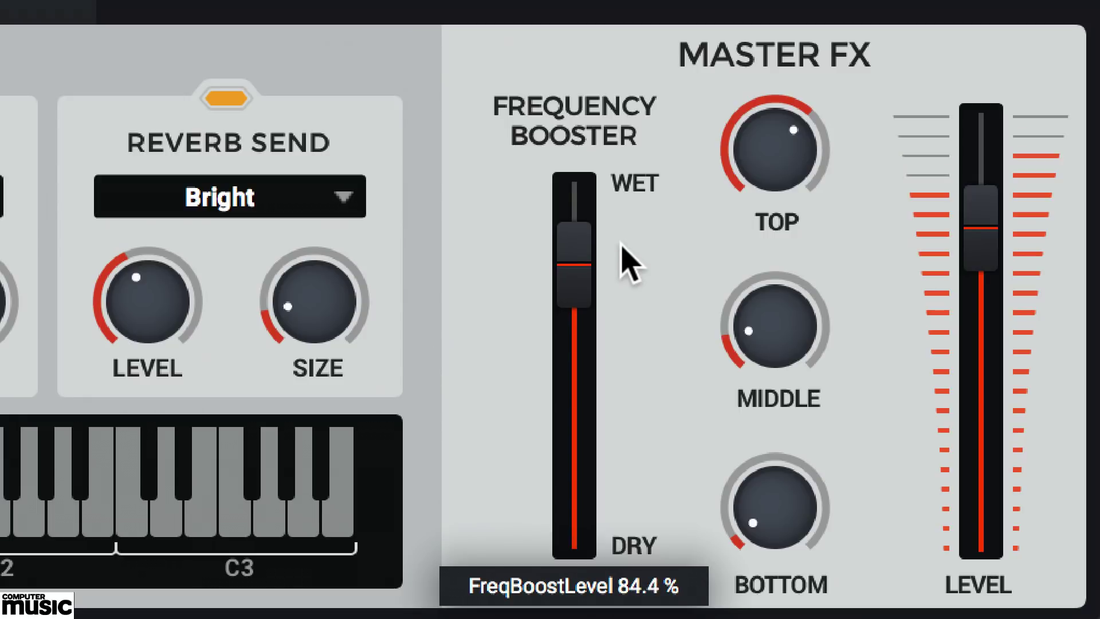
left_click_drag(630, 255, 627, 195)
- Reset the top, middle and bottom boost bands to zero and the booster level to dry
double_click(751, 152)
double_click(782, 367)
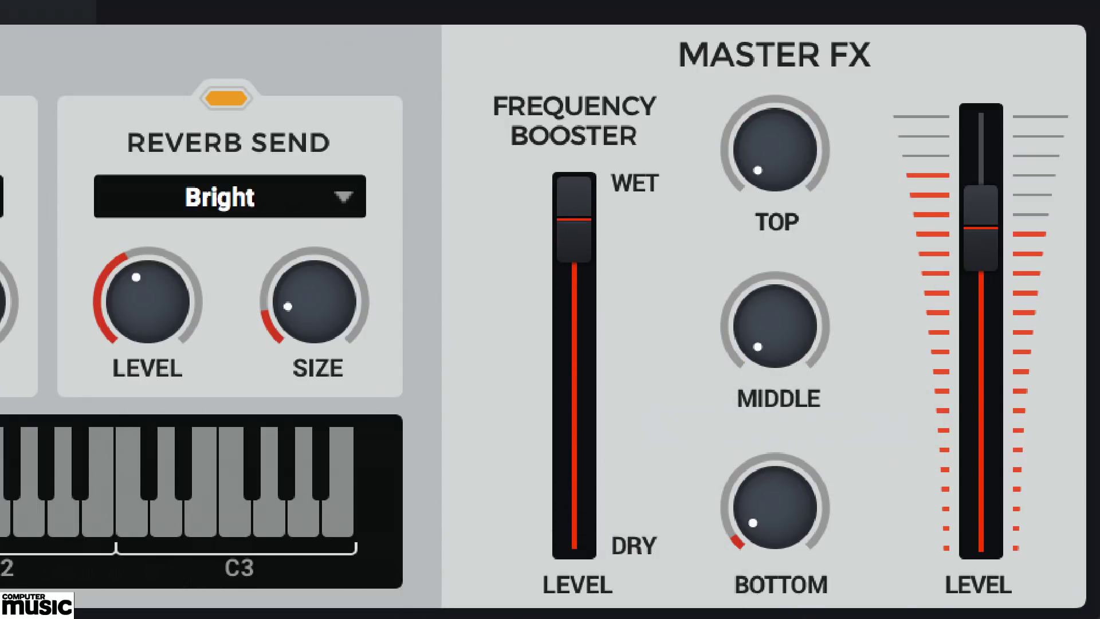
double_click(773, 504)
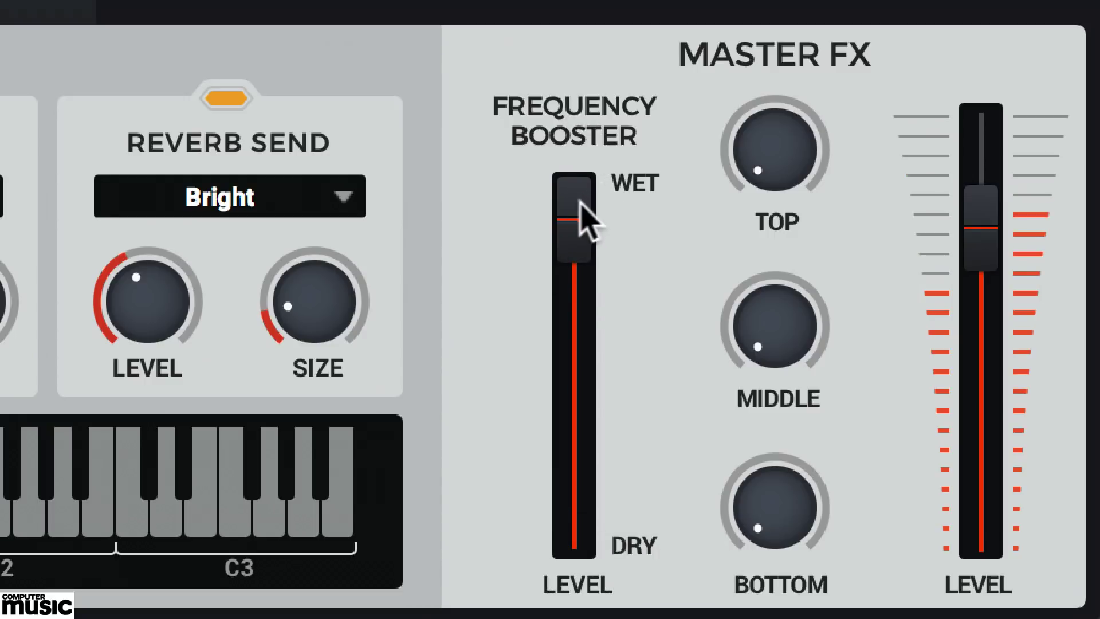
double_click(574, 217)
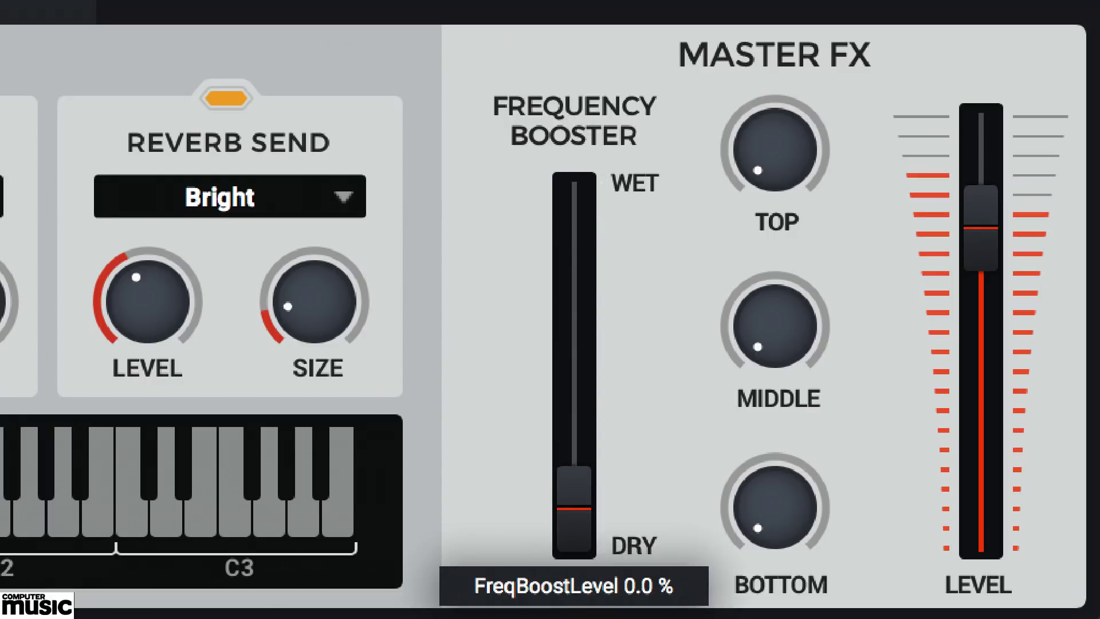
- Push the booster fully wet with about 50% top, 15% middle and 10% bottom boost
left_click_drag(574, 508, 545, 5)
left_click_drag(730, 95, 776, 15)
left_click_drag(789, 335, 792, 228)
left_click_drag(790, 172, 787, 3)
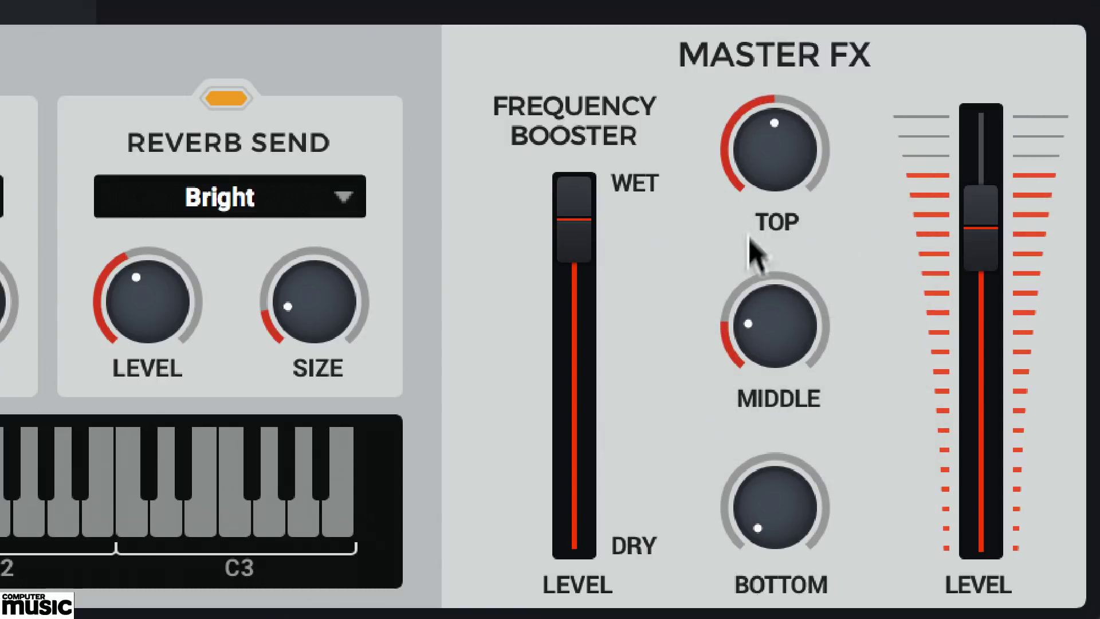
left_click_drag(784, 431, 780, 388)
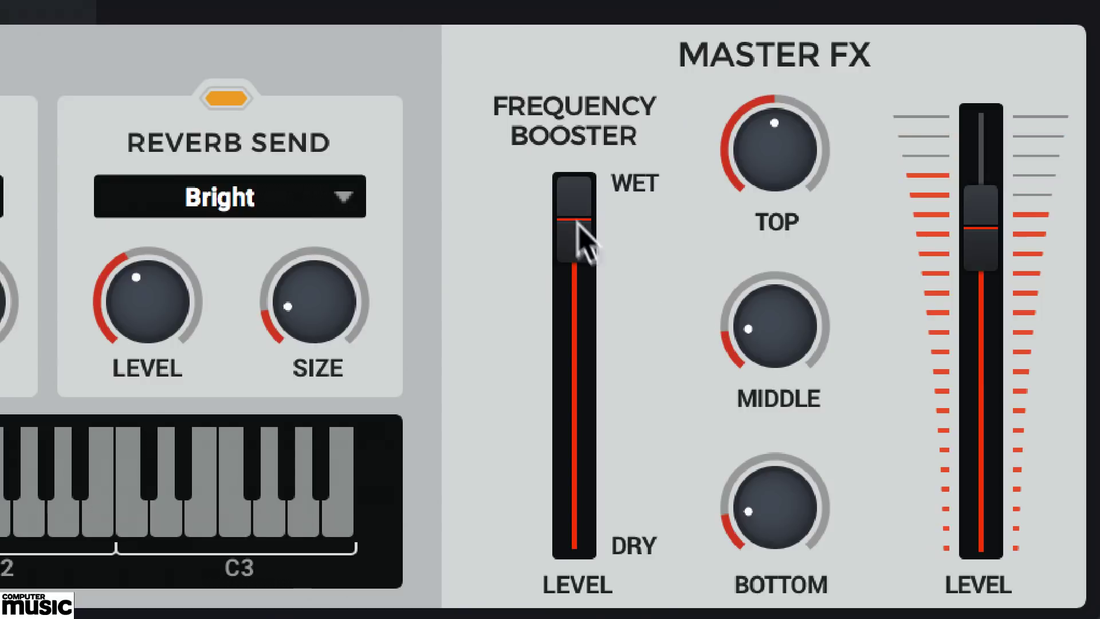
- Zero top and middle, boost bottom to 27% and set booster level about 60%
left_click_drag(580, 216, 574, 508)
left_click_drag(789, 247, 773, 483)
left_click_drag(776, 355, 768, 418)
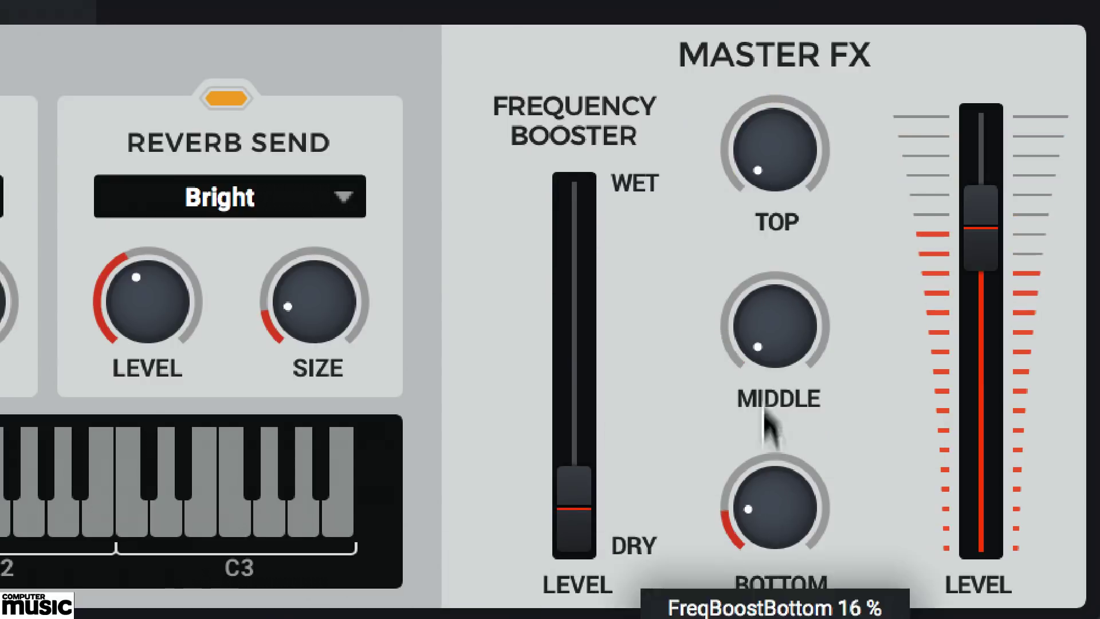
left_click_drag(562, 502, 575, 362)
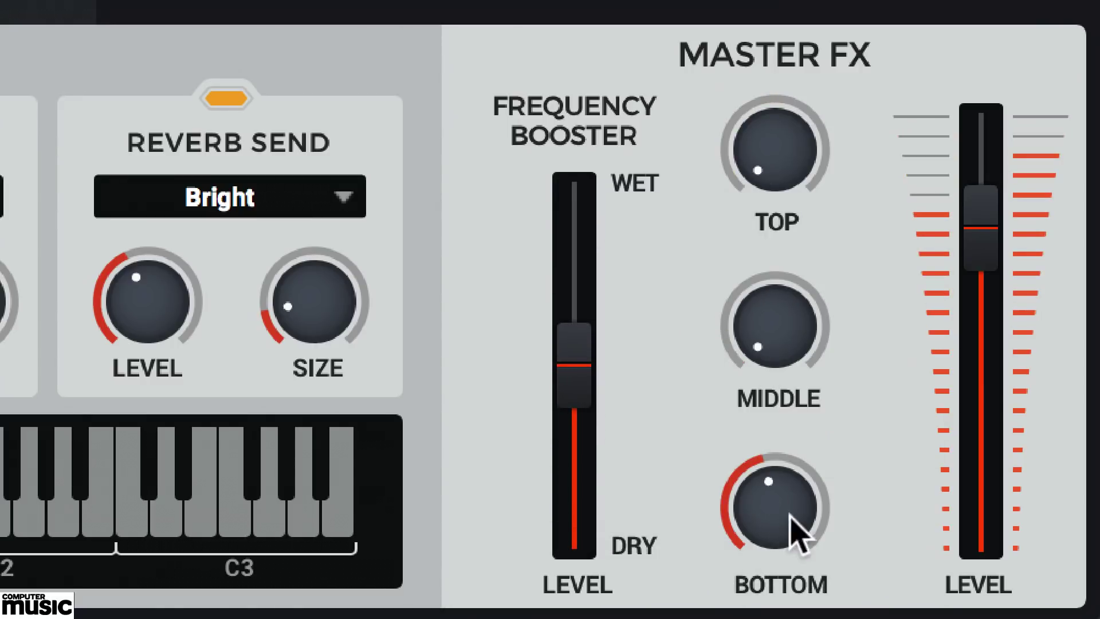
left_click_drag(789, 516, 793, 465)
left_click_drag(582, 397, 586, 338)
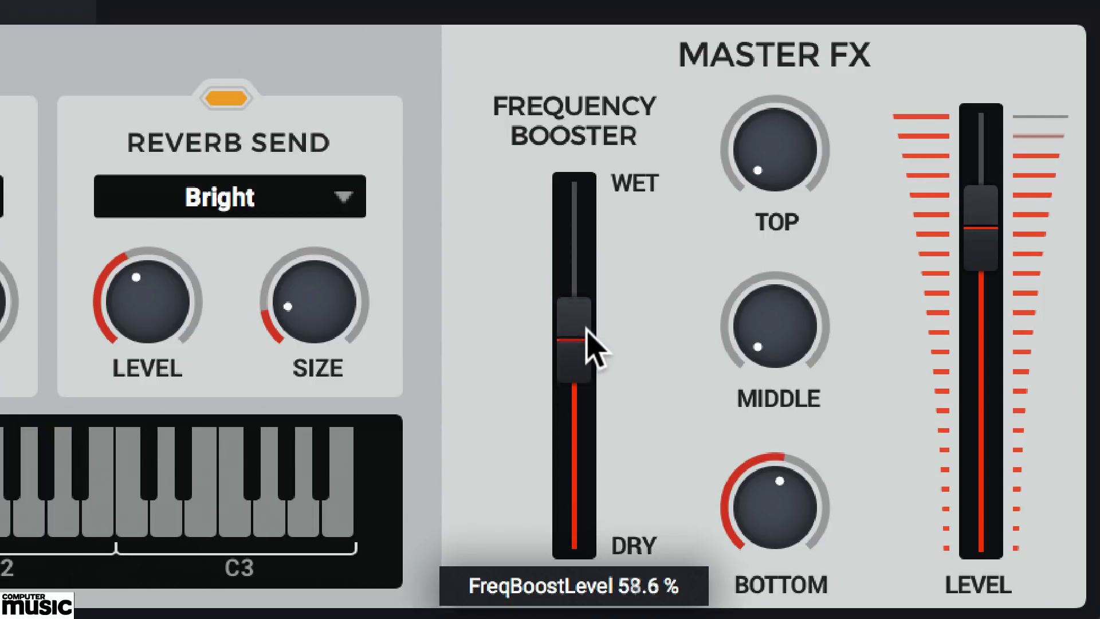
left_click_drag(755, 475, 756, 516)
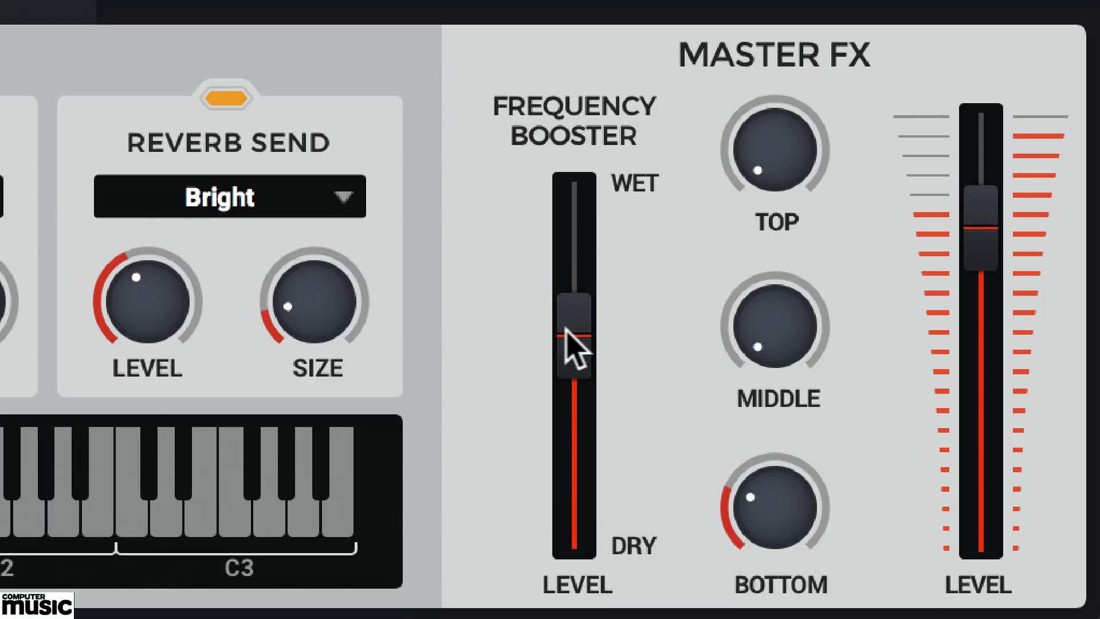
left_click_drag(572, 343, 577, 375)
left_click_drag(785, 503, 790, 499)
mouse_move(573, 367)
left_mouse_down()
mouse_move(574, 332)
mouse_move(578, 350)
left_mouse_up()
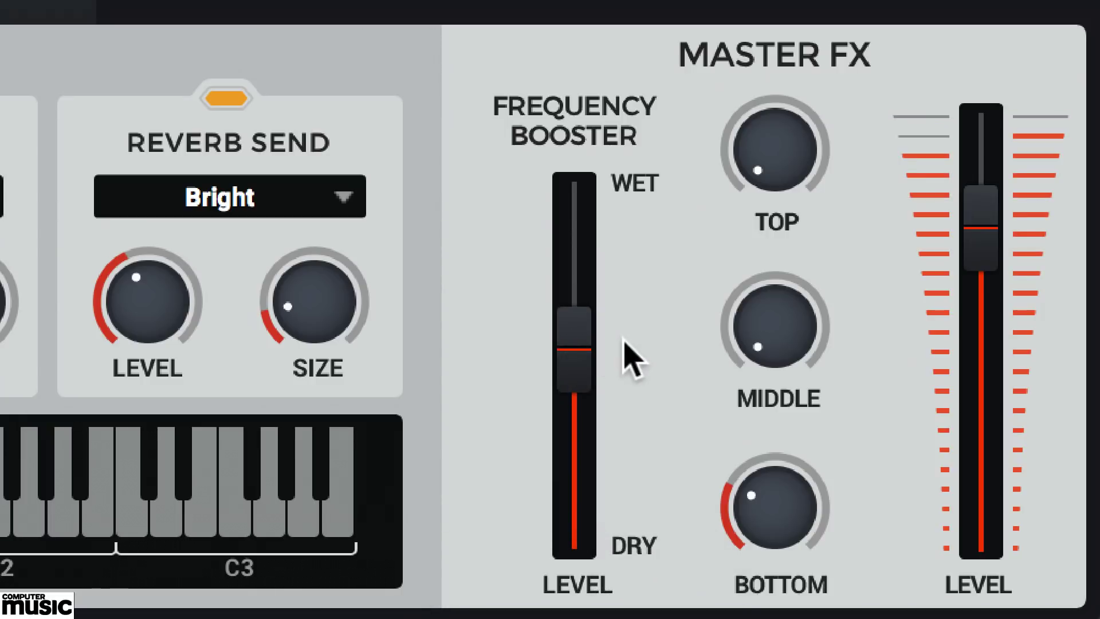
- Raise top boost to 49% and middle to 51%, booster level about halfway, bottom 17%
left_click_drag(776, 172, 796, 0)
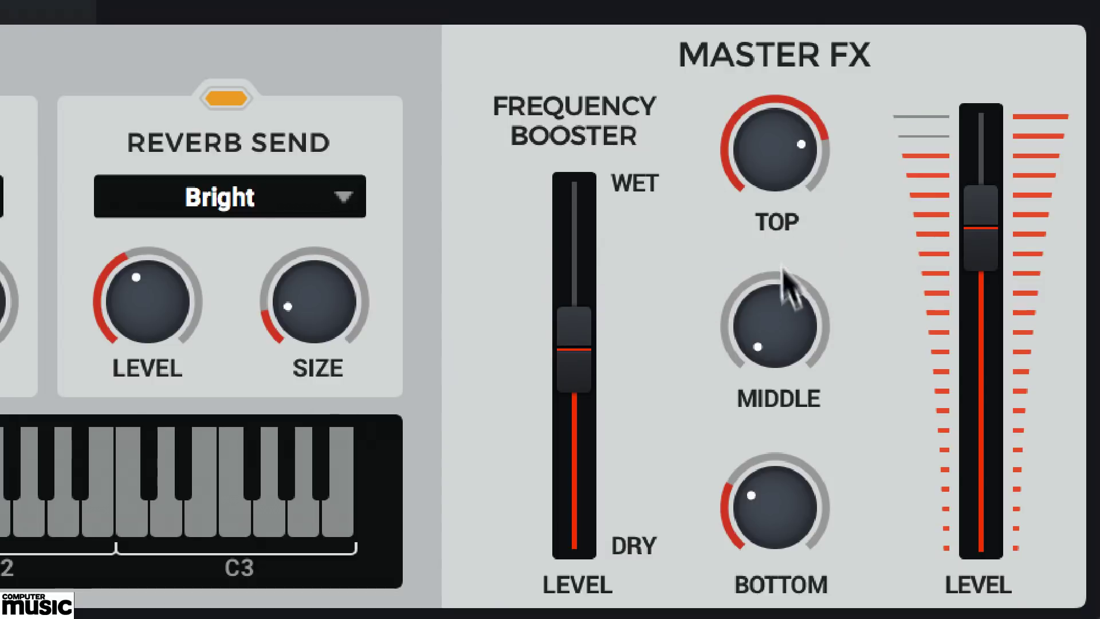
left_click_drag(781, 287, 792, 232)
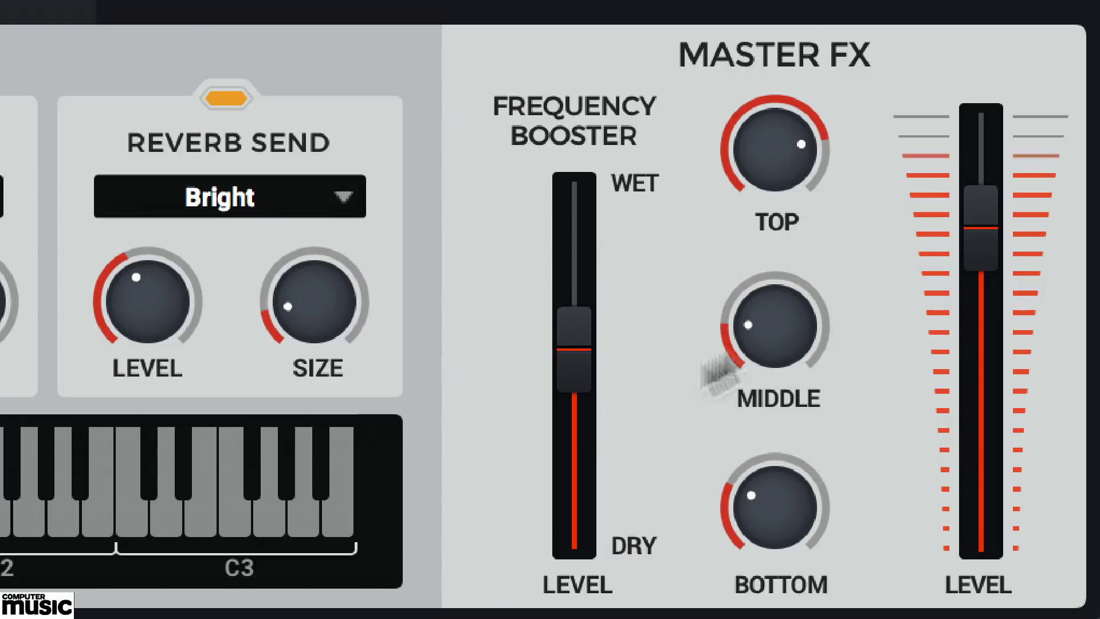
left_click_drag(739, 344, 789, 138)
left_click_drag(589, 379, 577, 428)
left_click_drag(776, 152, 786, 324)
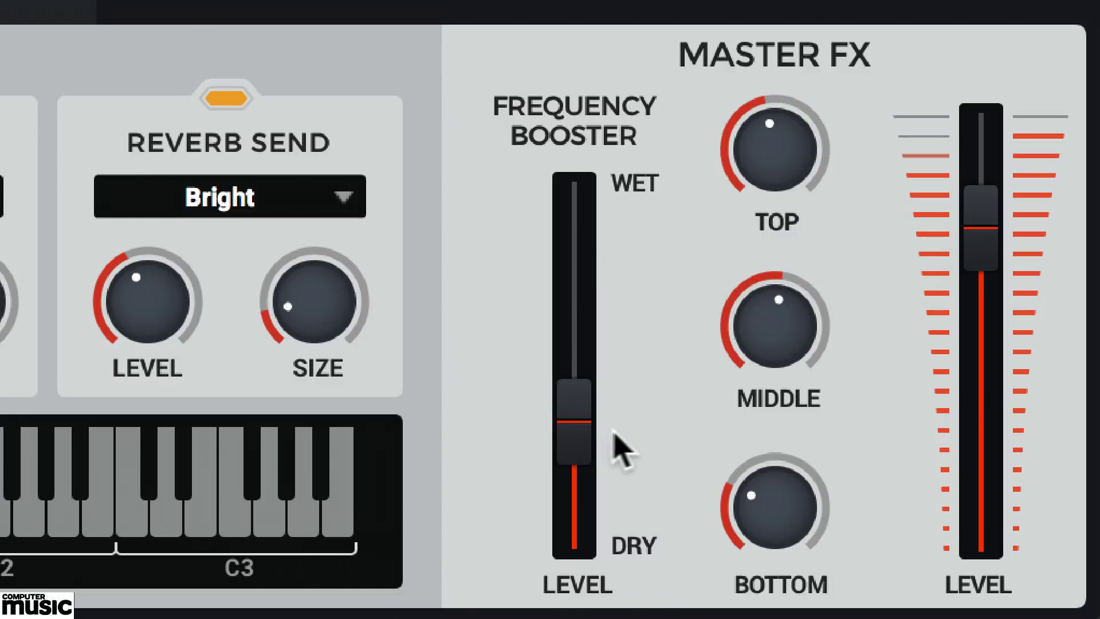
left_click_drag(585, 419, 587, 359)
left_click_drag(738, 493, 753, 551)
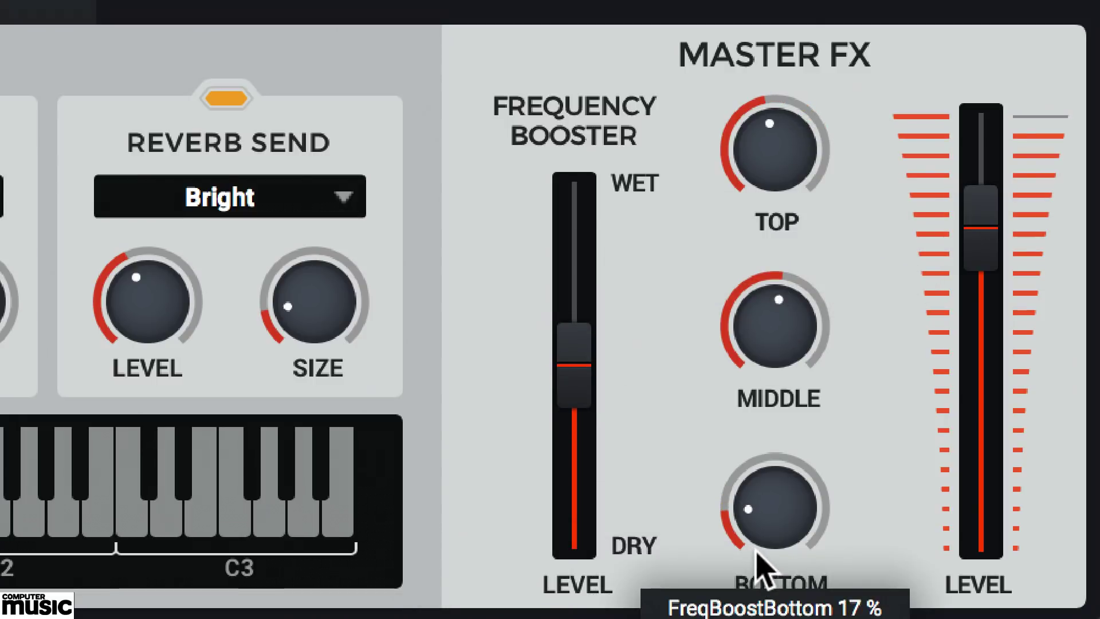
left_click_drag(757, 364, 761, 379)
- Raise the top boost to 77% and bring the middle boost to about 33%
left_click_drag(820, 216, 791, 5)
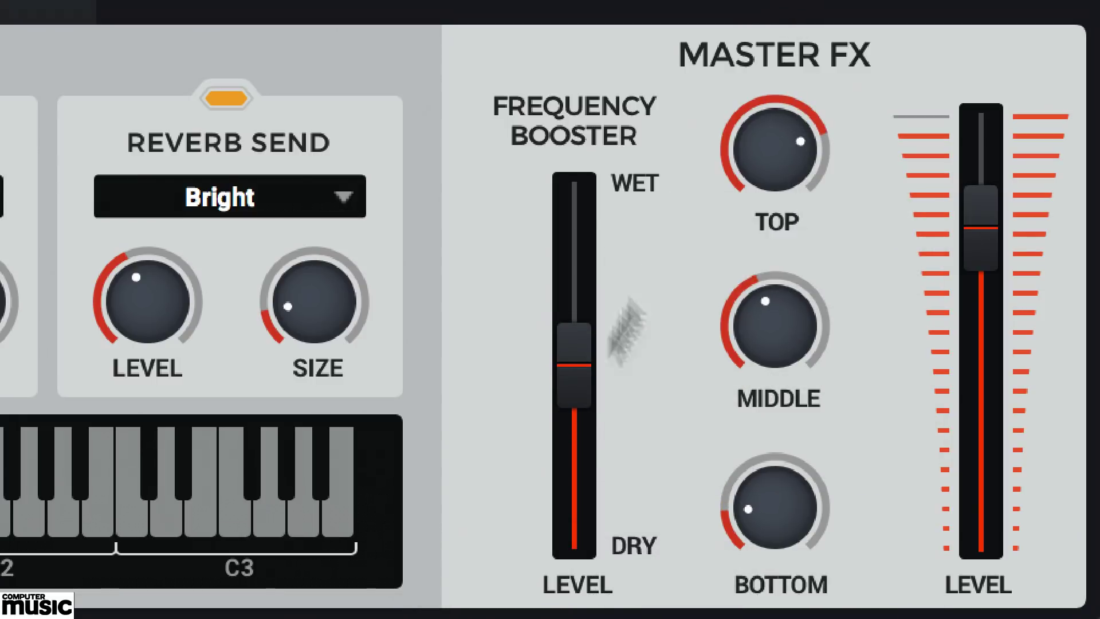
left_click_drag(771, 344, 807, 206)
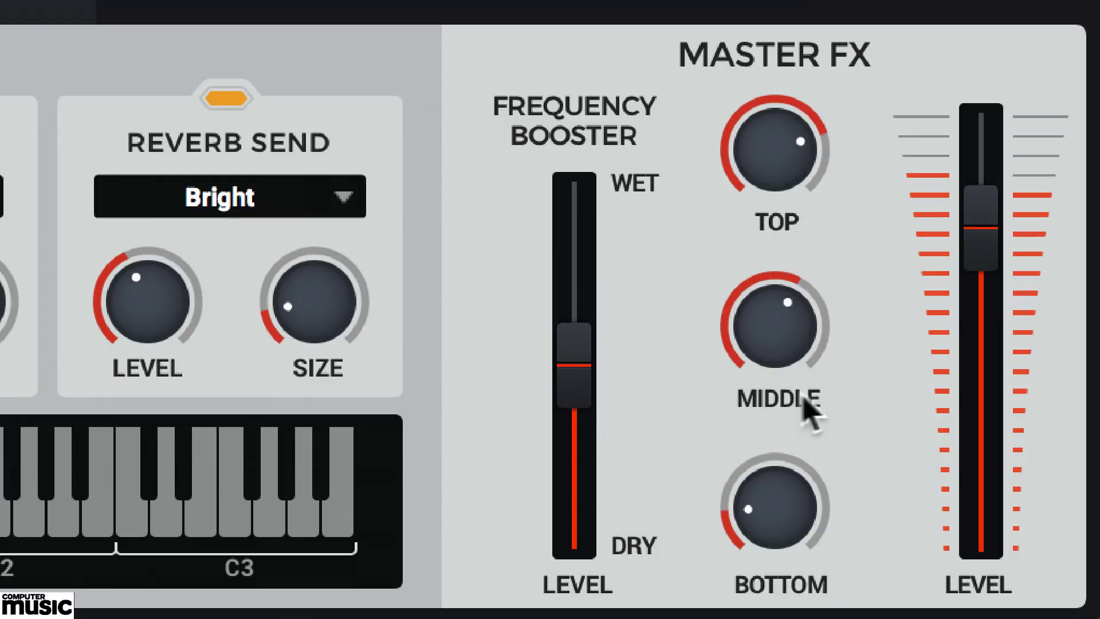
left_click_drag(592, 400, 599, 353)
left_click_drag(750, 361, 775, 252)
left_click_drag(802, 344, 807, 389)
left_click_drag(782, 150, 781, 126)
left_click_drag(793, 320, 794, 313)
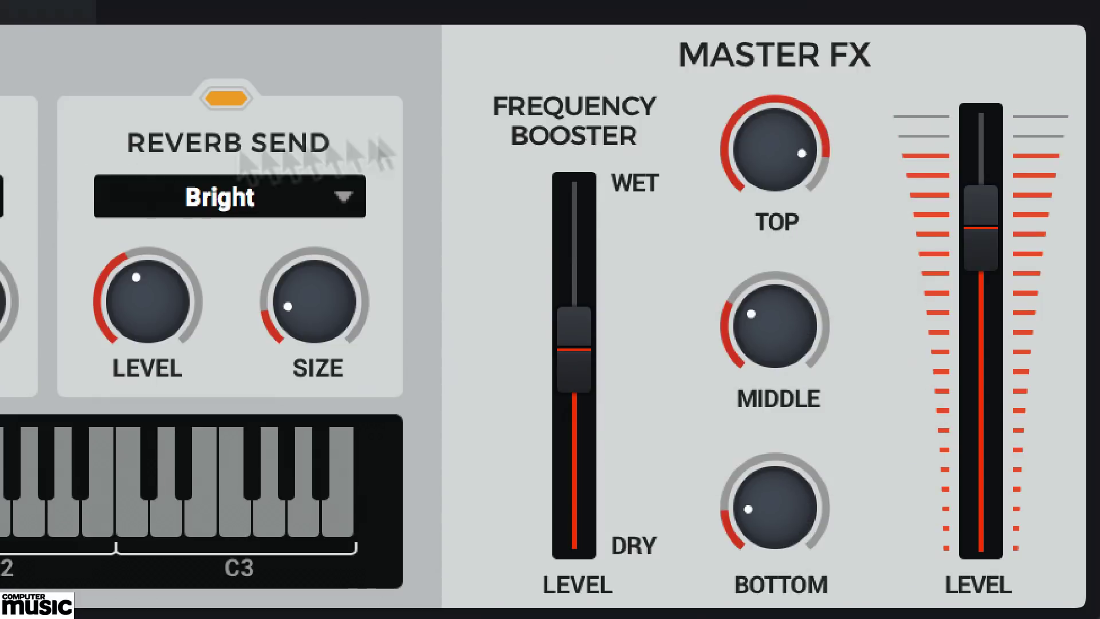
- Try booster level near 75% with top 85%, middle 63% and bottom 11%
left_click_drag(575, 346, 593, 281)
left_click_drag(799, 166, 798, 189)
left_click_drag(796, 361, 798, 344)
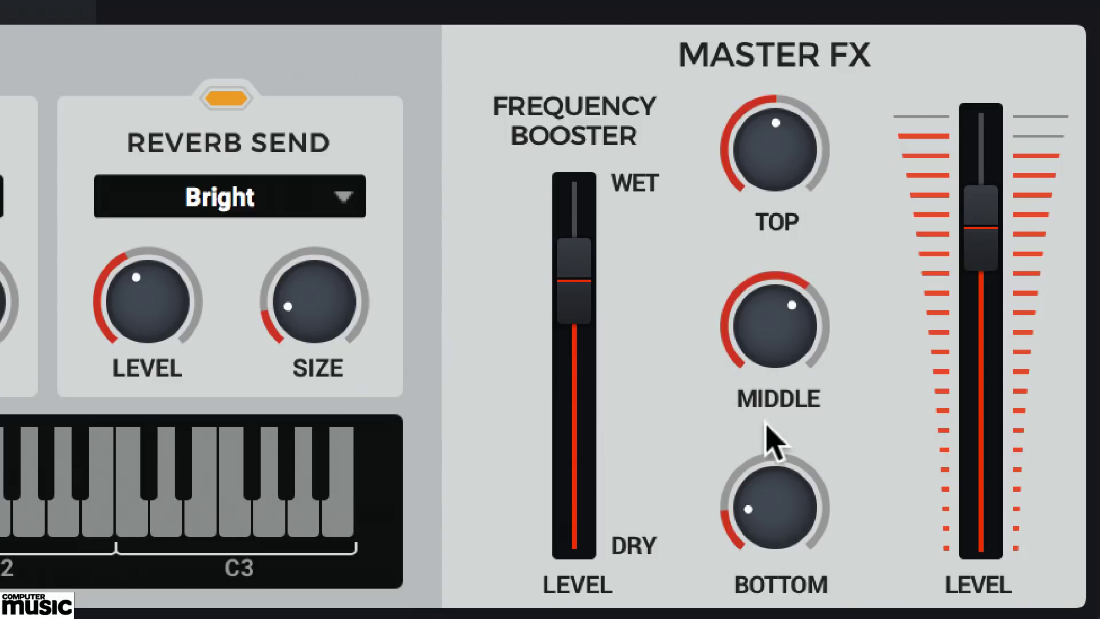
left_click_drag(783, 515, 785, 545)
left_click_drag(570, 275, 590, 307)
- Trim the master output to about -2.9 dB, middle boost to 49% and bottom to 10%
left_click_drag(981, 252, 988, 255)
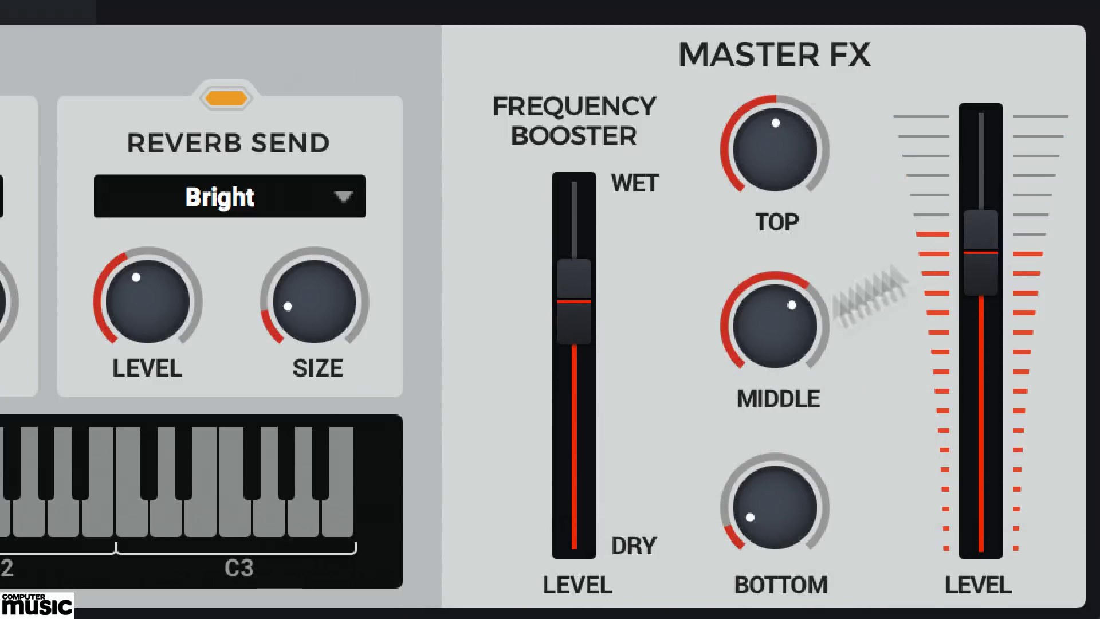
left_click_drag(802, 326, 776, 312)
left_click_drag(776, 510, 775, 521)
left_click_drag(779, 383, 815, 449)
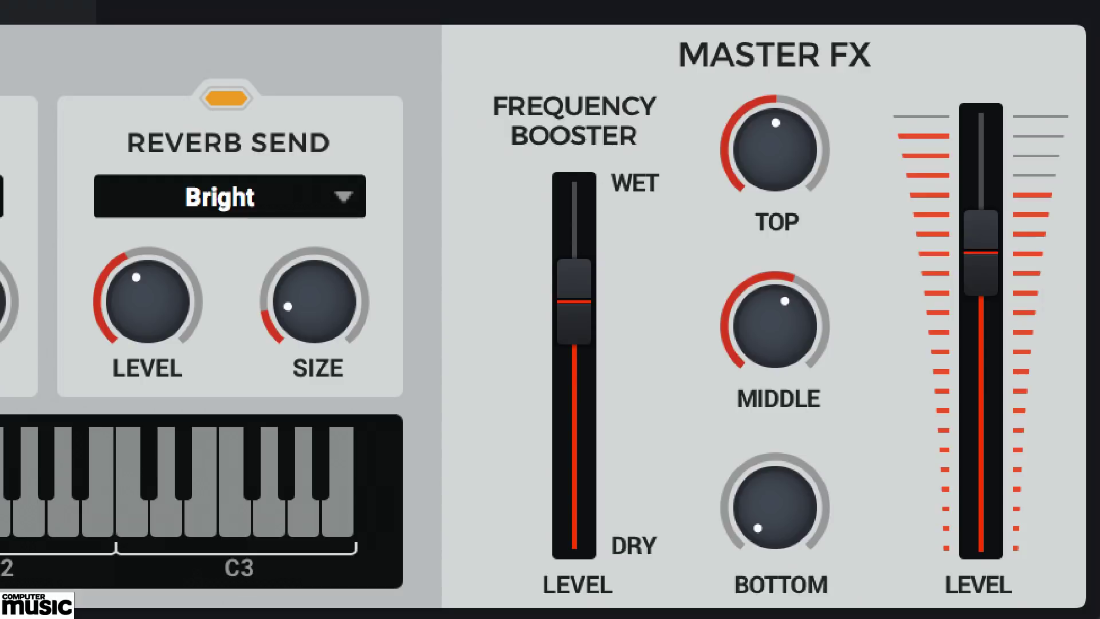
scroll(808, 319, "up", 2)
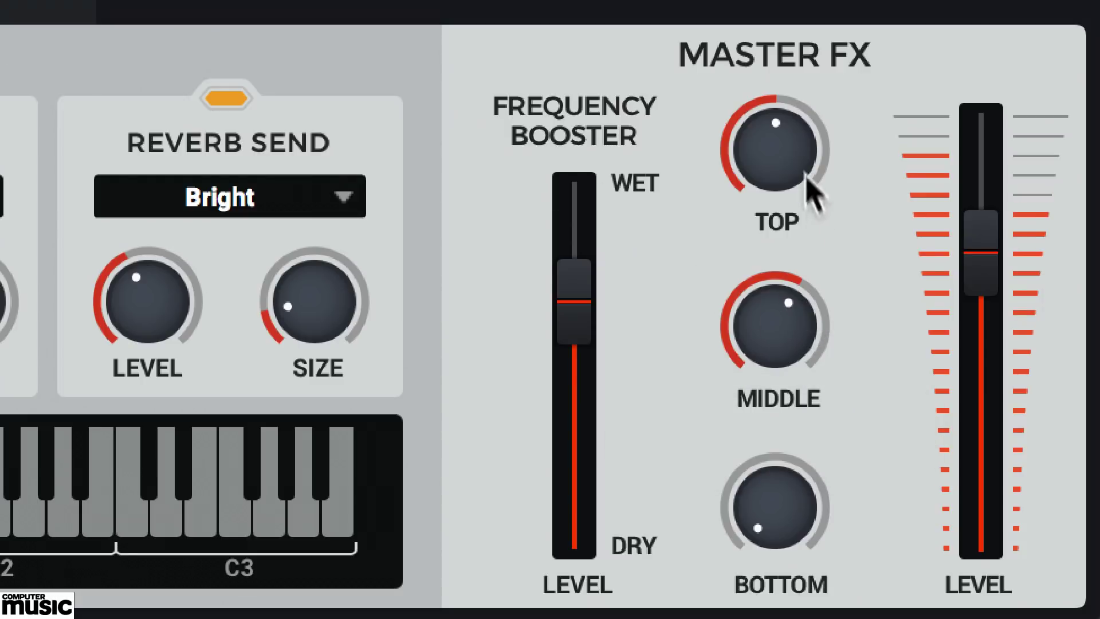
- Settle the top boost at about 62% and the middle boost at 34%
left_click_drag(808, 184, 810, 103)
left_click_drag(802, 65, 788, 0)
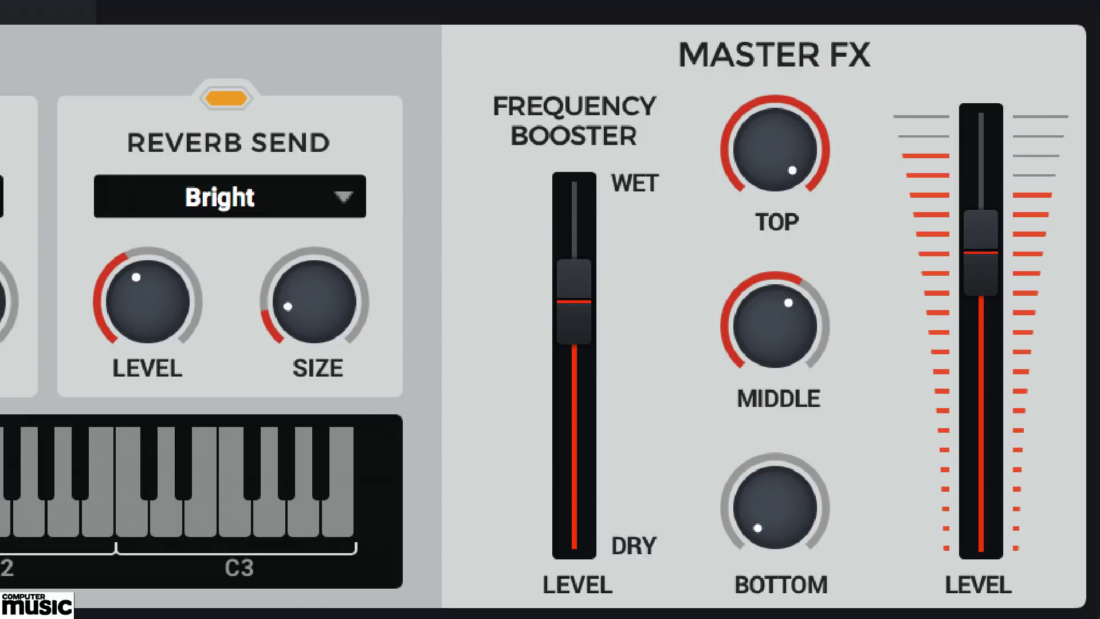
left_click_drag(775, 312, 714, 577)
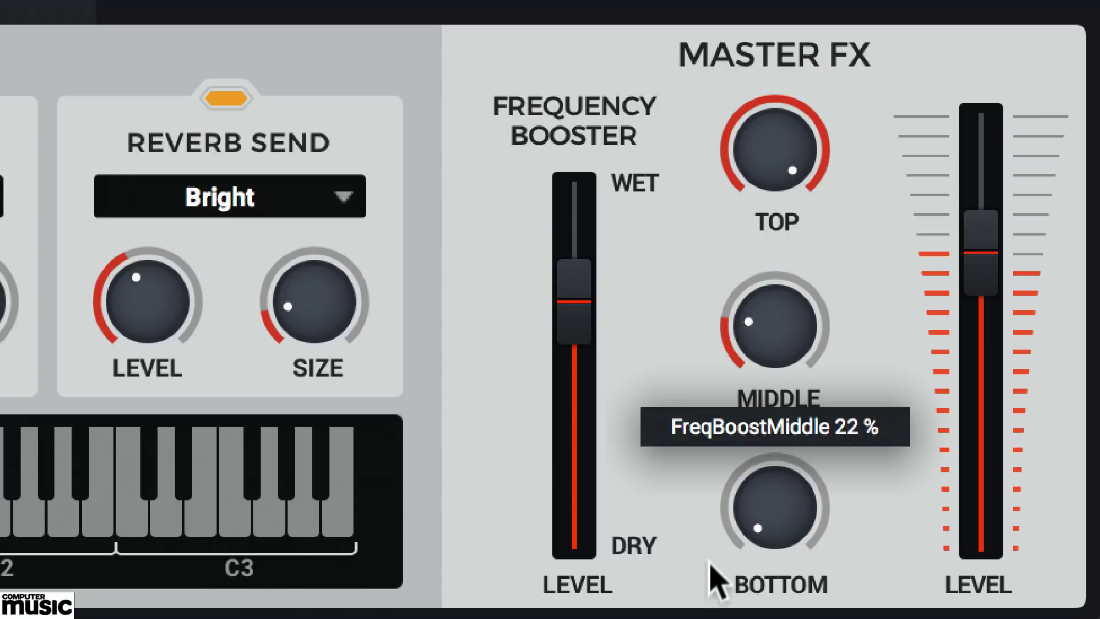
left_click_drag(774, 309, 791, 246)
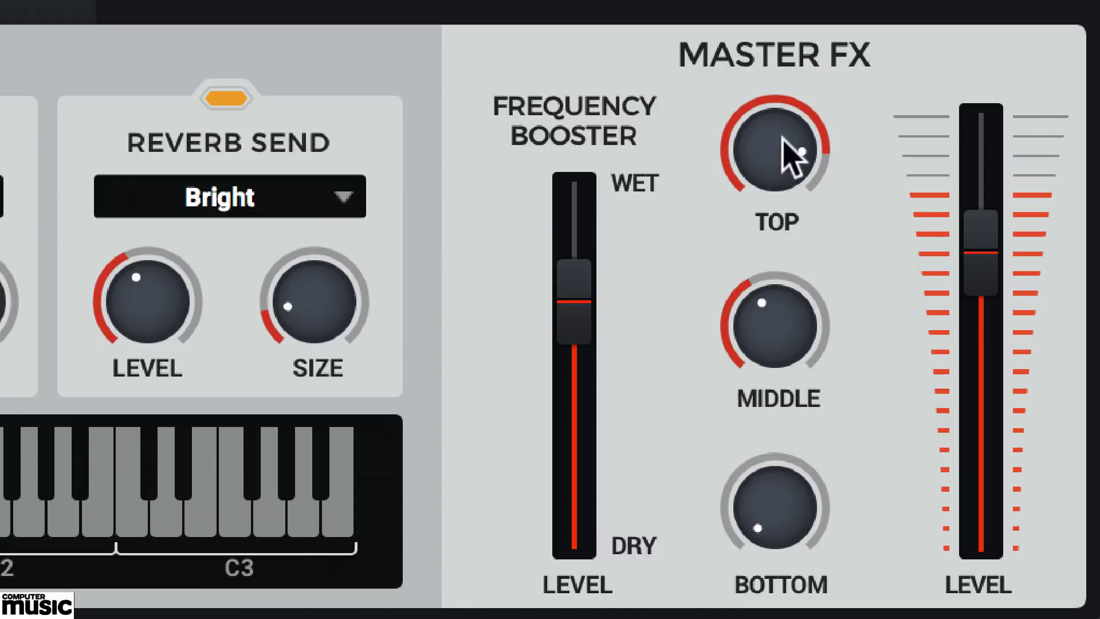
left_click_drag(786, 152, 739, 283)
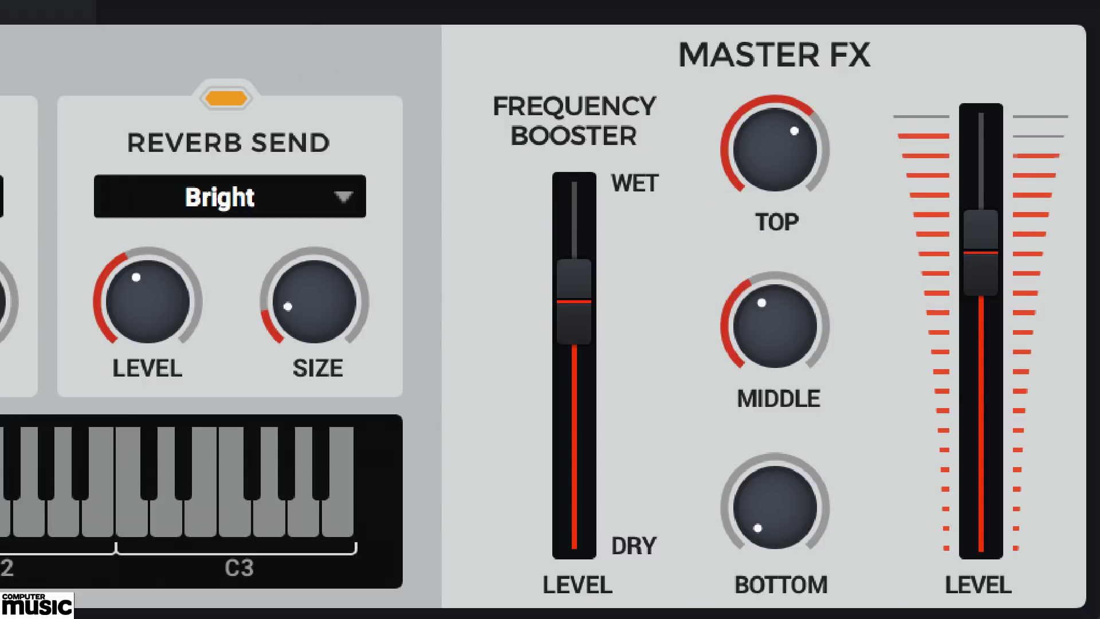
left_click_drag(779, 335, 783, 351)
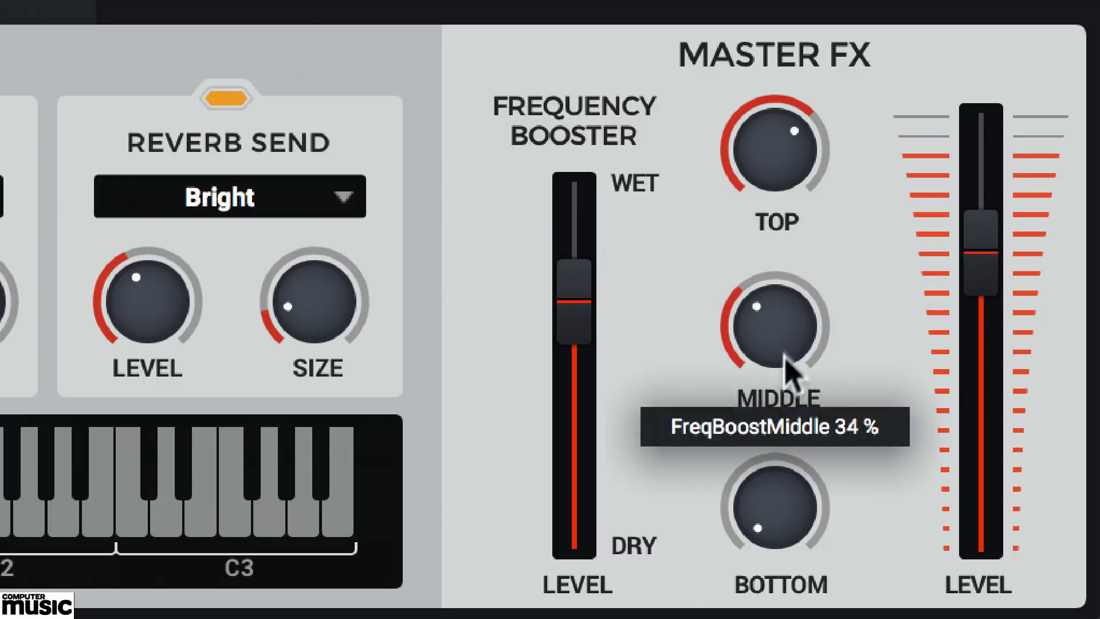
- Enlarge the reverb size to 47%, send about -7 dB, and push the booster nearly wet
left_click_drag(302, 300, 329, 3)
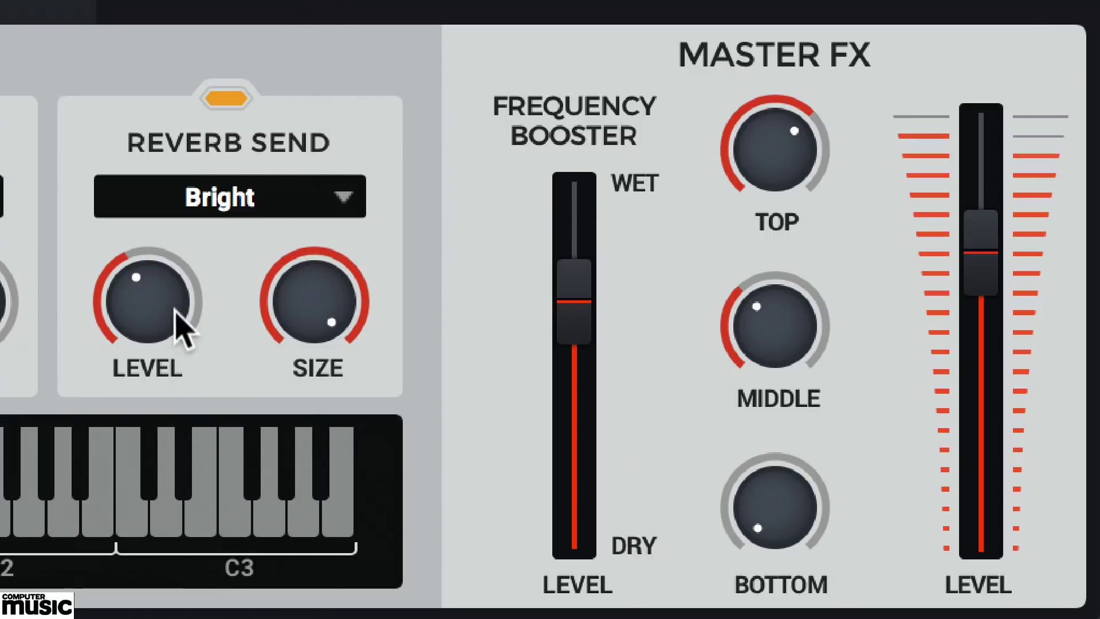
left_click_drag(179, 312, 181, 295)
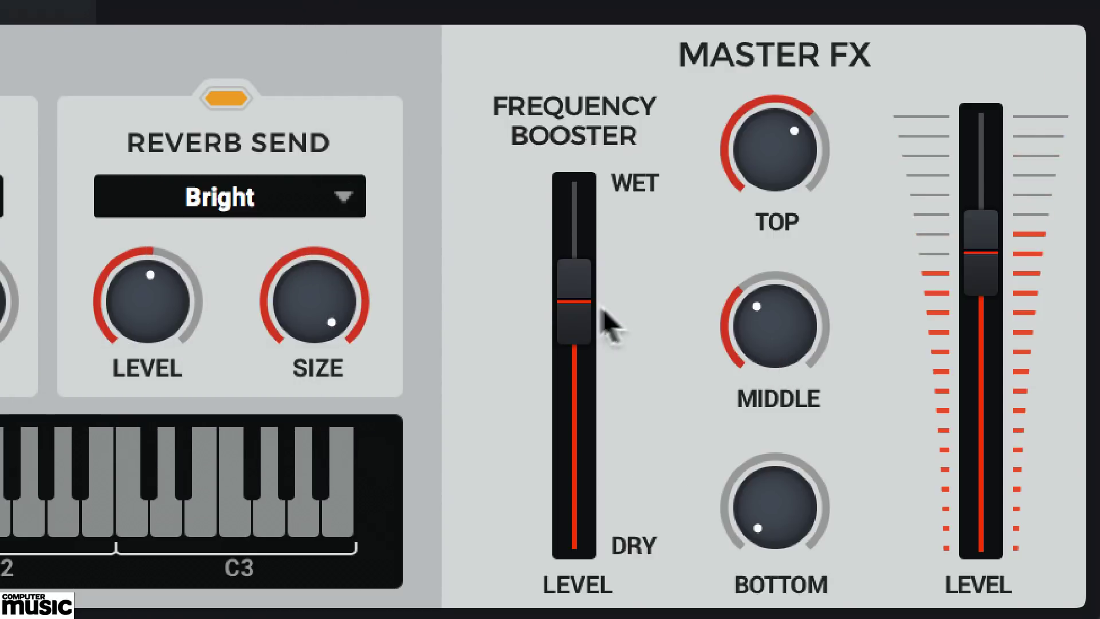
left_click_drag(573, 282, 573, 200)
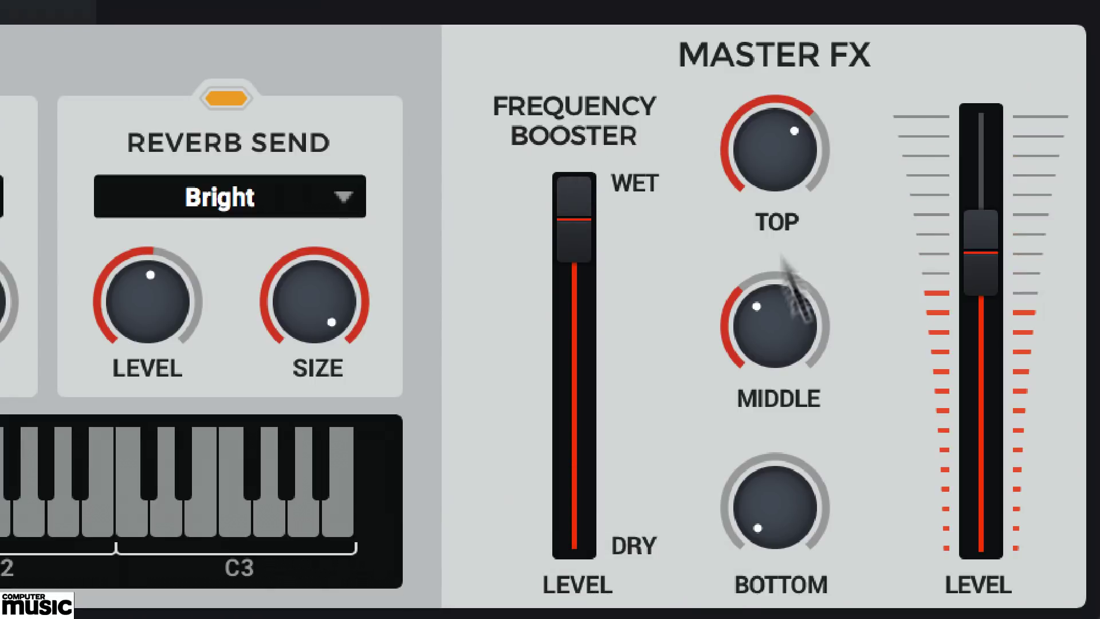
left_click_drag(792, 314, 769, 1)
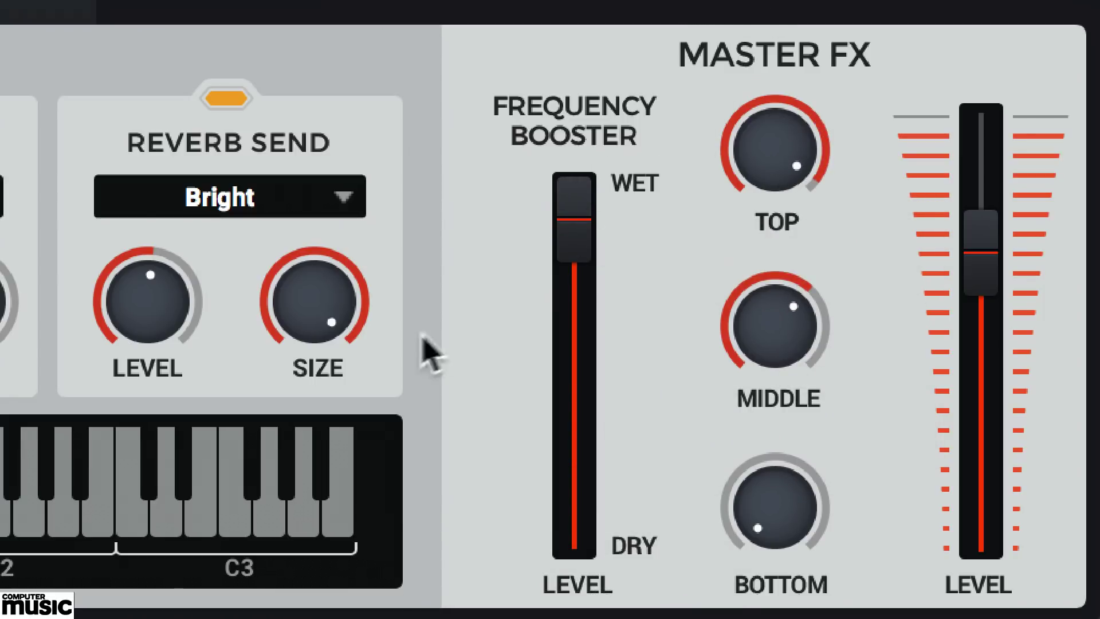
left_click_drag(198, 335, 191, 275)
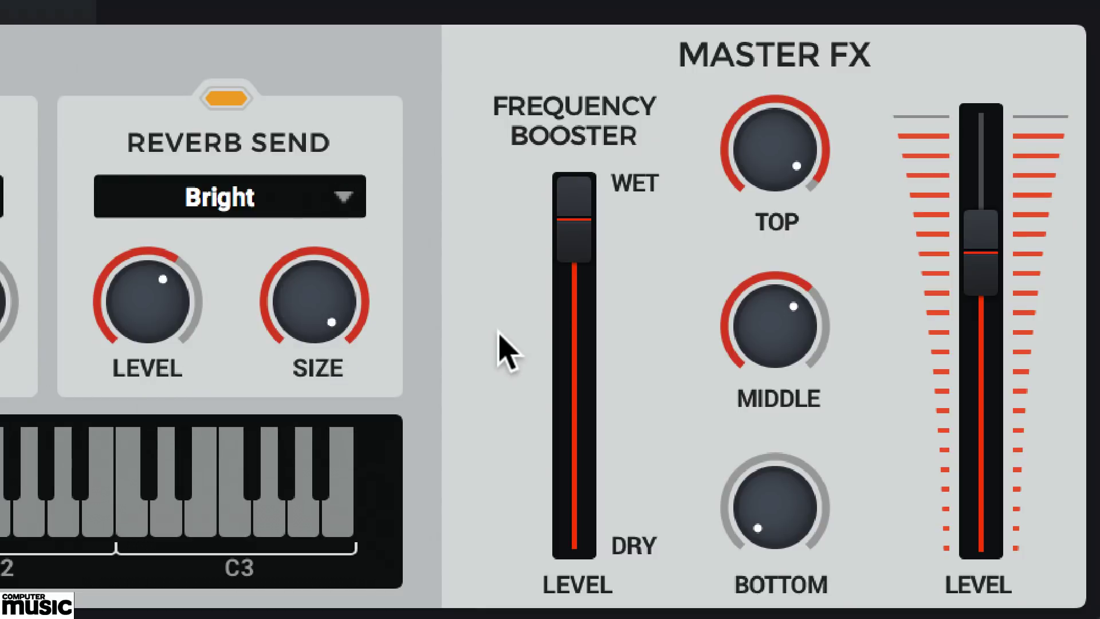
- Max the top boost at 100%, set middle near 68% and lower reverb send to -17.3 dB
left_click_drag(785, 355, 790, 310)
left_click_drag(784, 149, 781, 123)
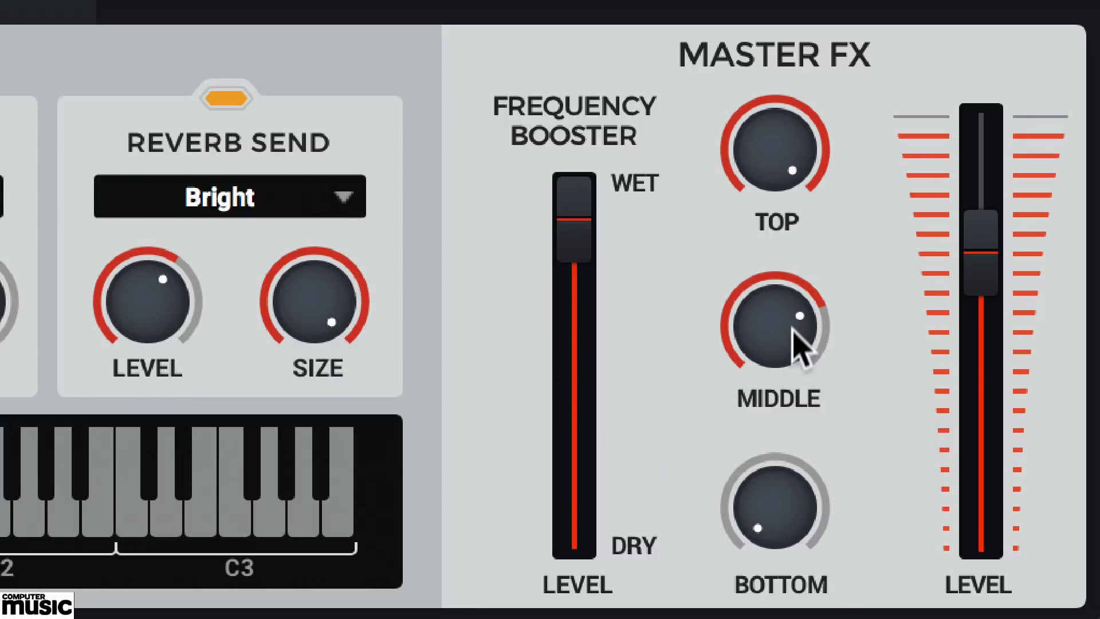
left_click_drag(792, 333, 797, 425)
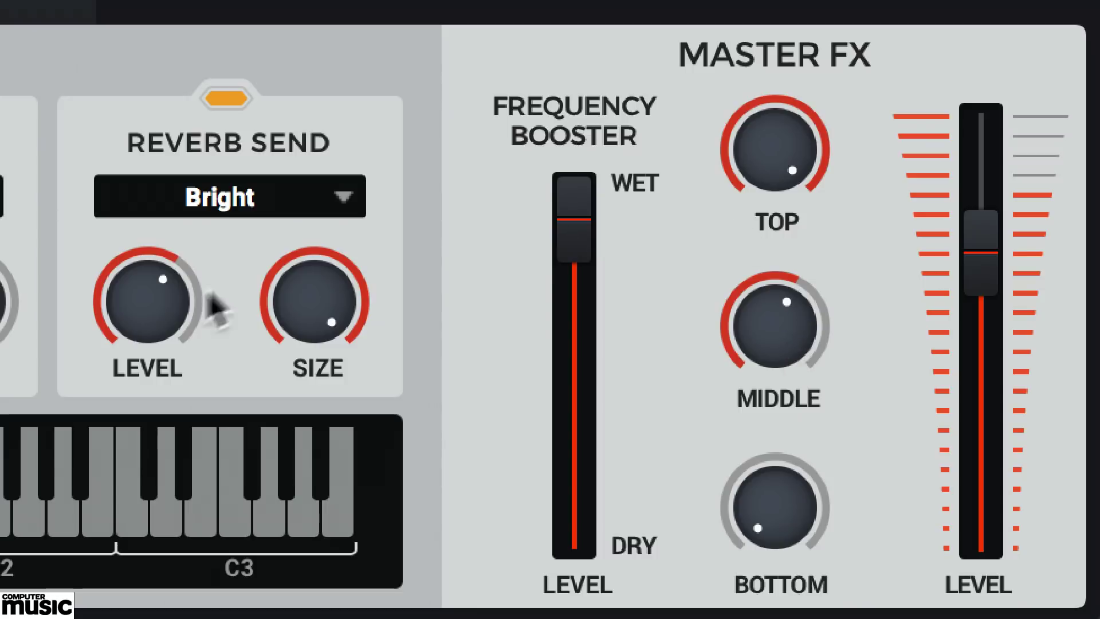
left_click_drag(210, 298, 179, 434)
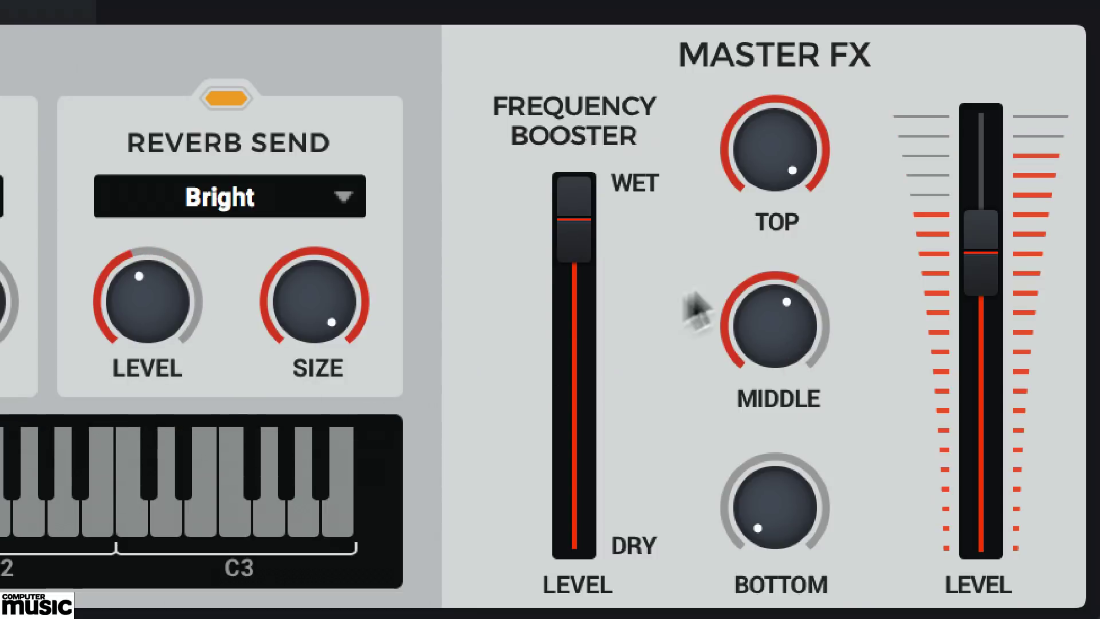
left_click_drag(762, 350, 770, 372)
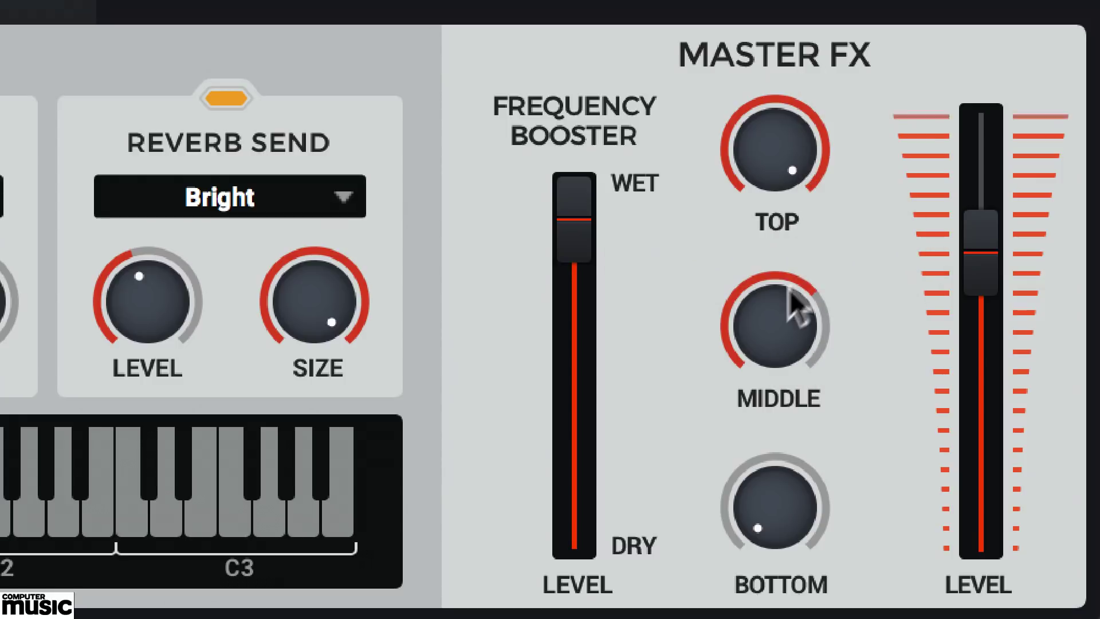
left_click_drag(790, 291, 783, 284)
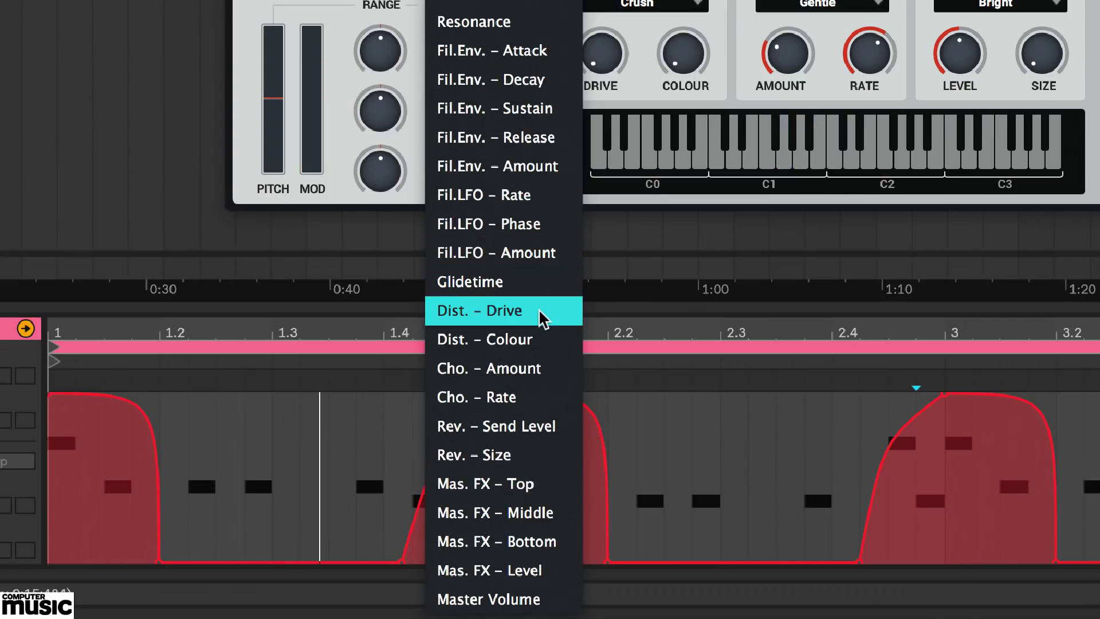
- Set the three mod-wheel targets to Dist. – Drive, Cutoff and SampleStart
left_click(540, 311)
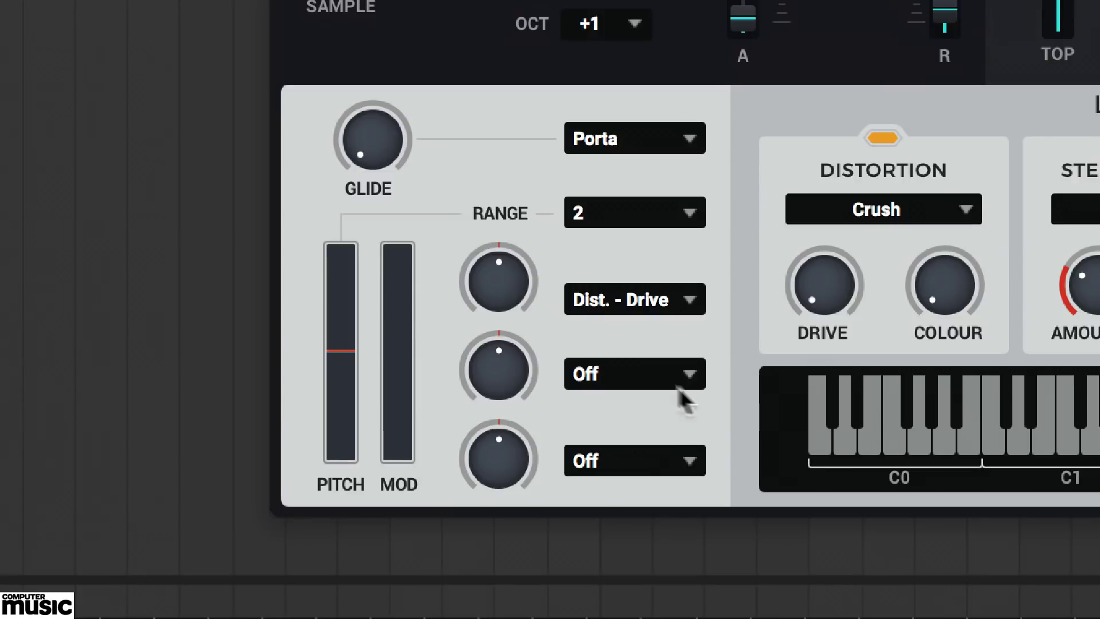
left_click(482, 113)
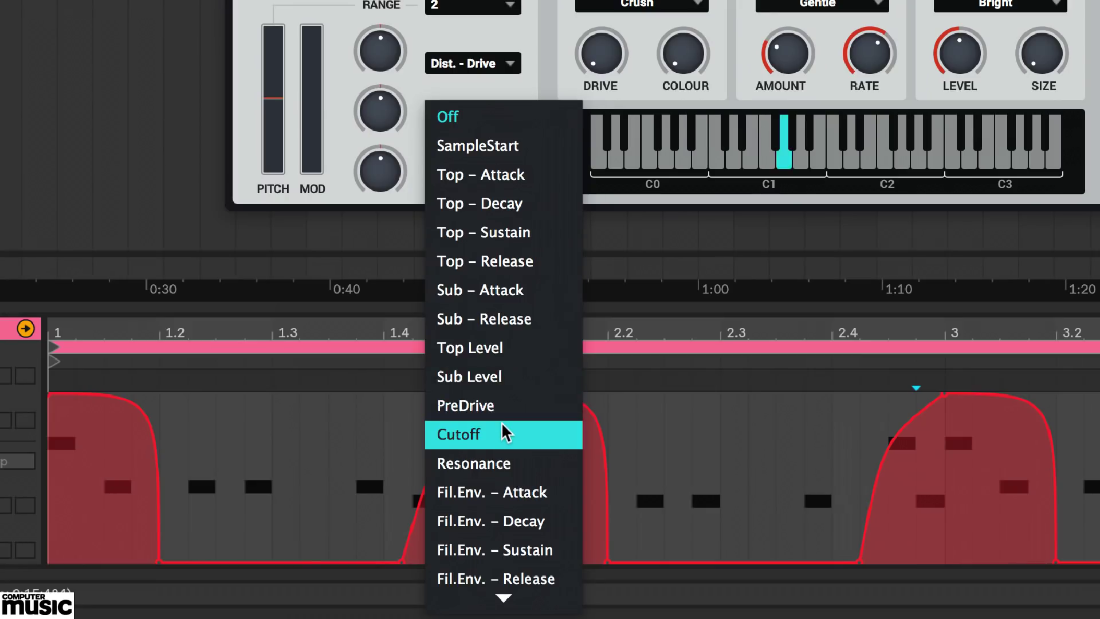
left_click(504, 433)
left_click(511, 255)
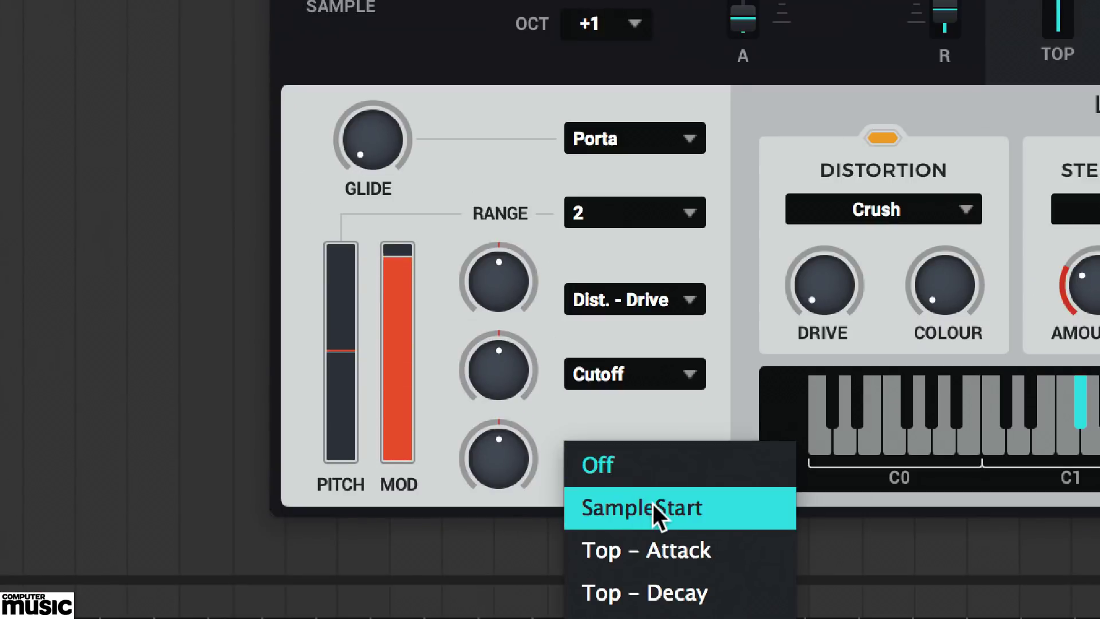
left_click(531, 288)
- Give drive and cutoff about 21% mod-wheel depth and sample start a large amount
left_click_drag(517, 281, 517, 233)
left_click_drag(517, 344, 521, 319)
left_click_drag(516, 452, 496, 140)
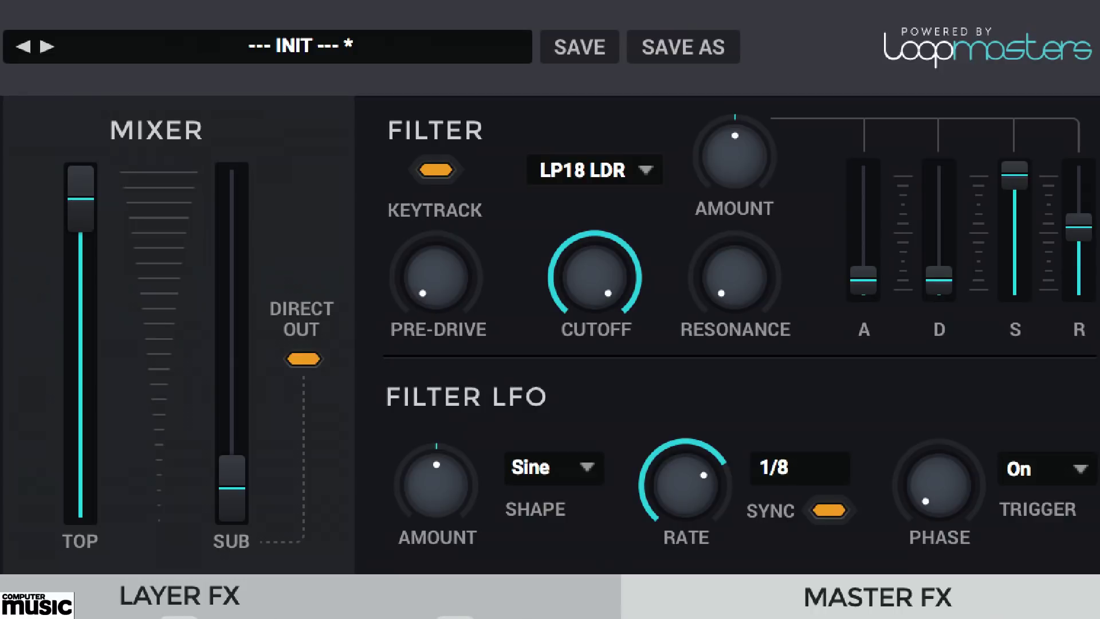
- Bring up the cutoff knob's MIDI menu showing Learn MIDI CC for FiltCutoff
right_click(592, 274)
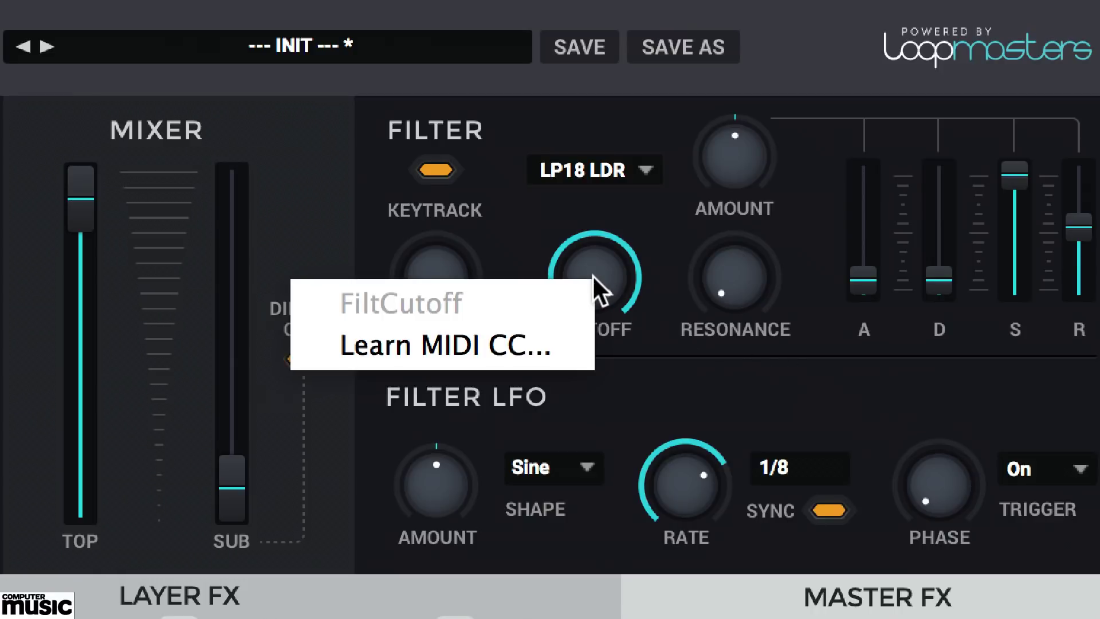